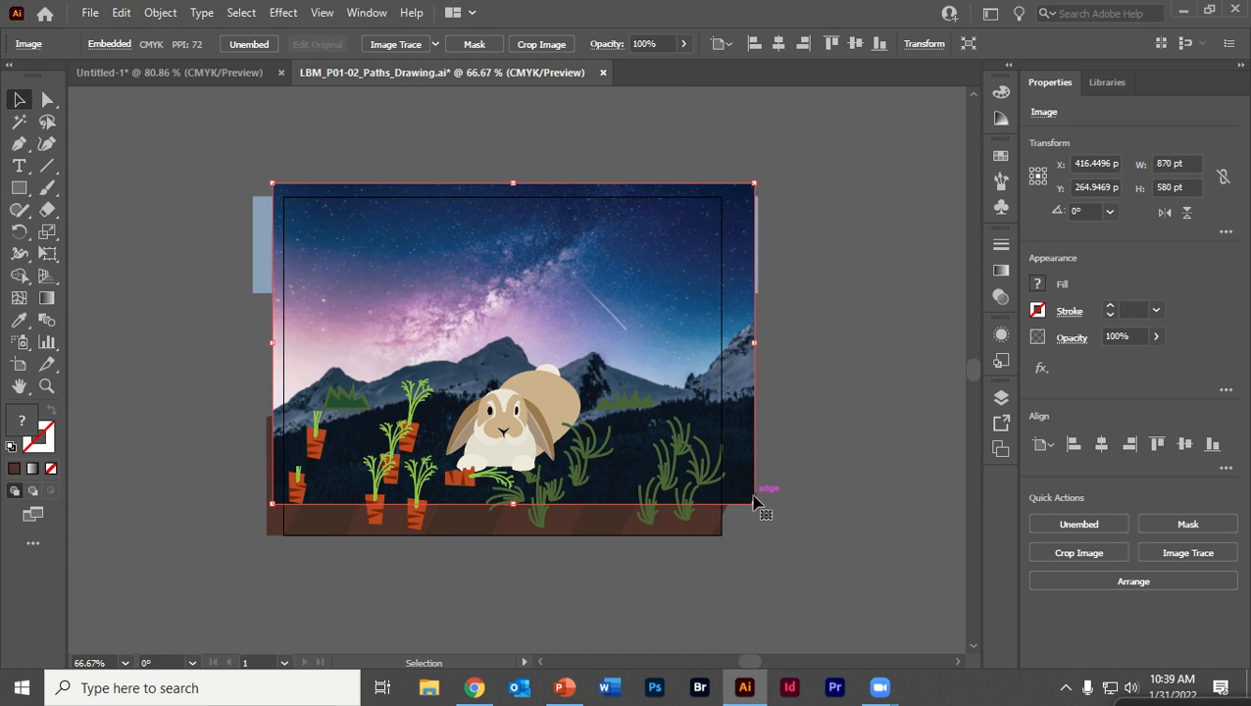
drag(754, 504, 959, 639)
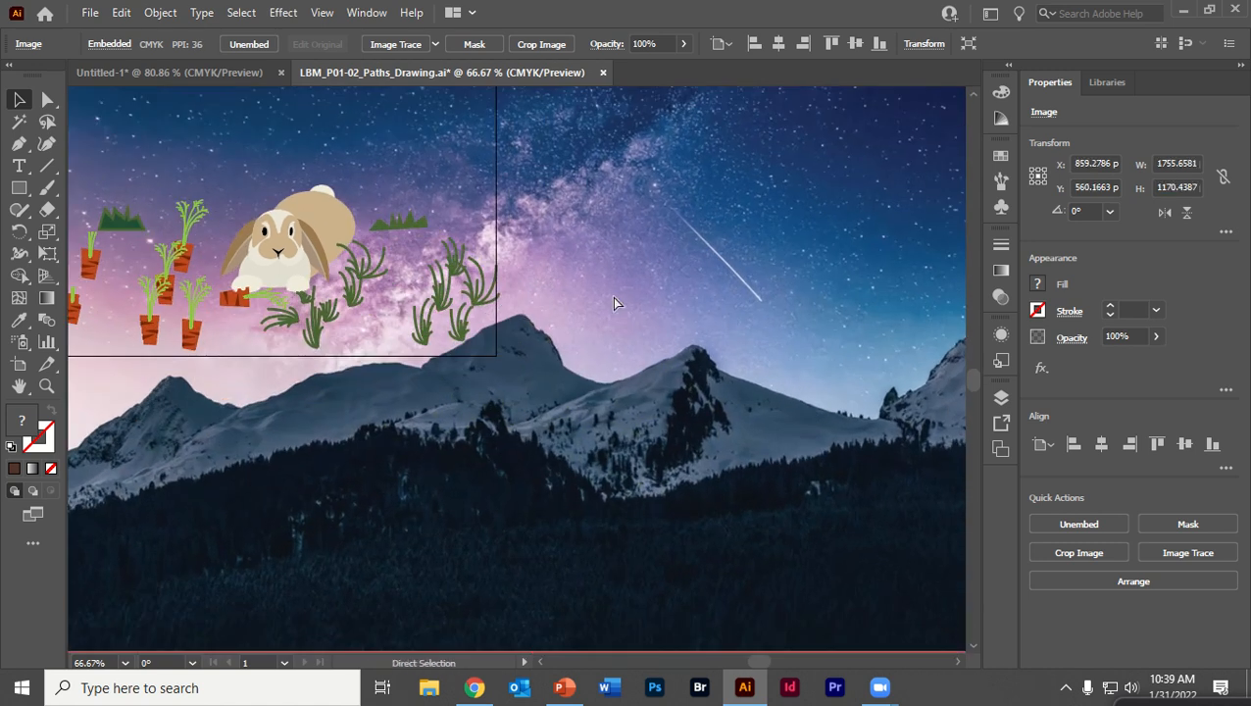
key(ctrl+minus)
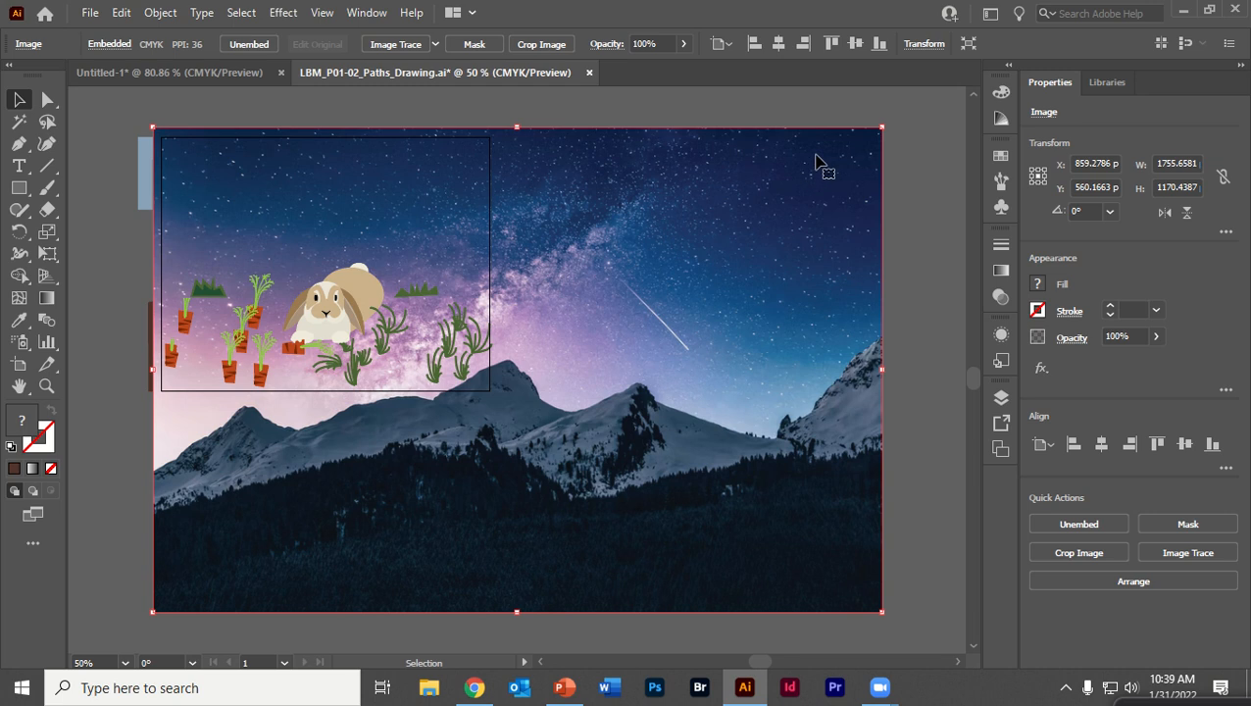
drag(716, 257, 692, 231)
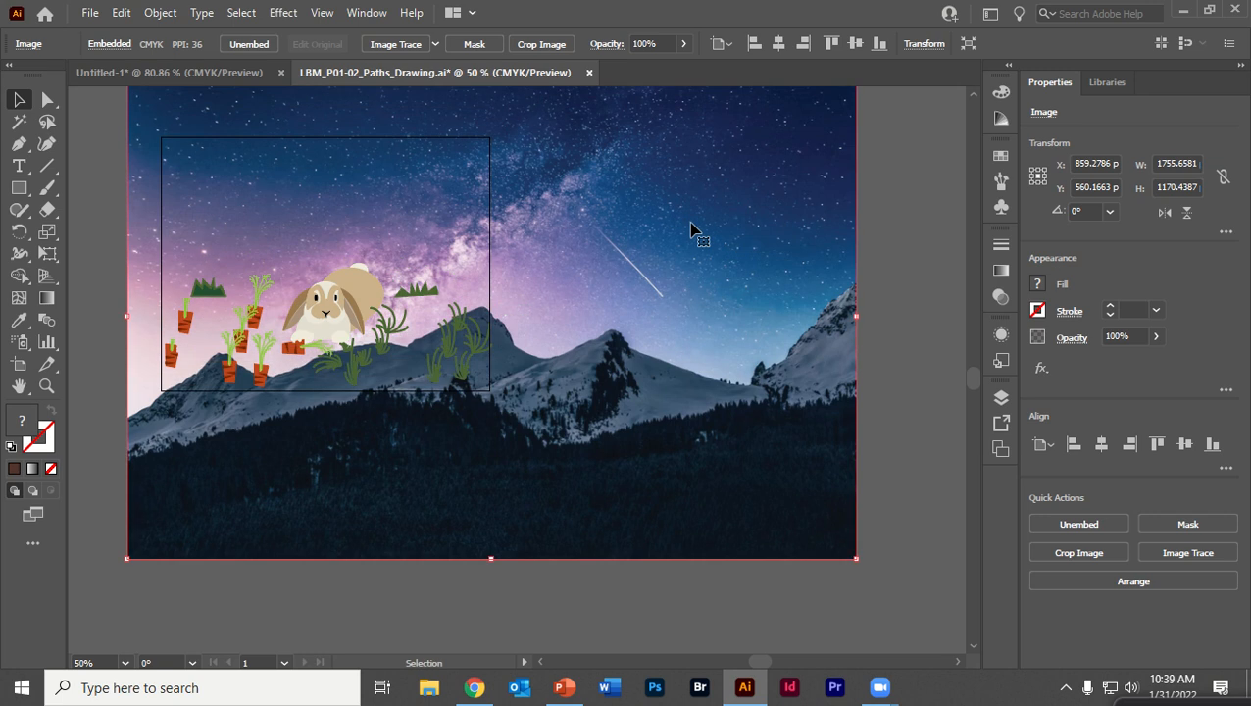
key(Delete)
key(ctrl+z)
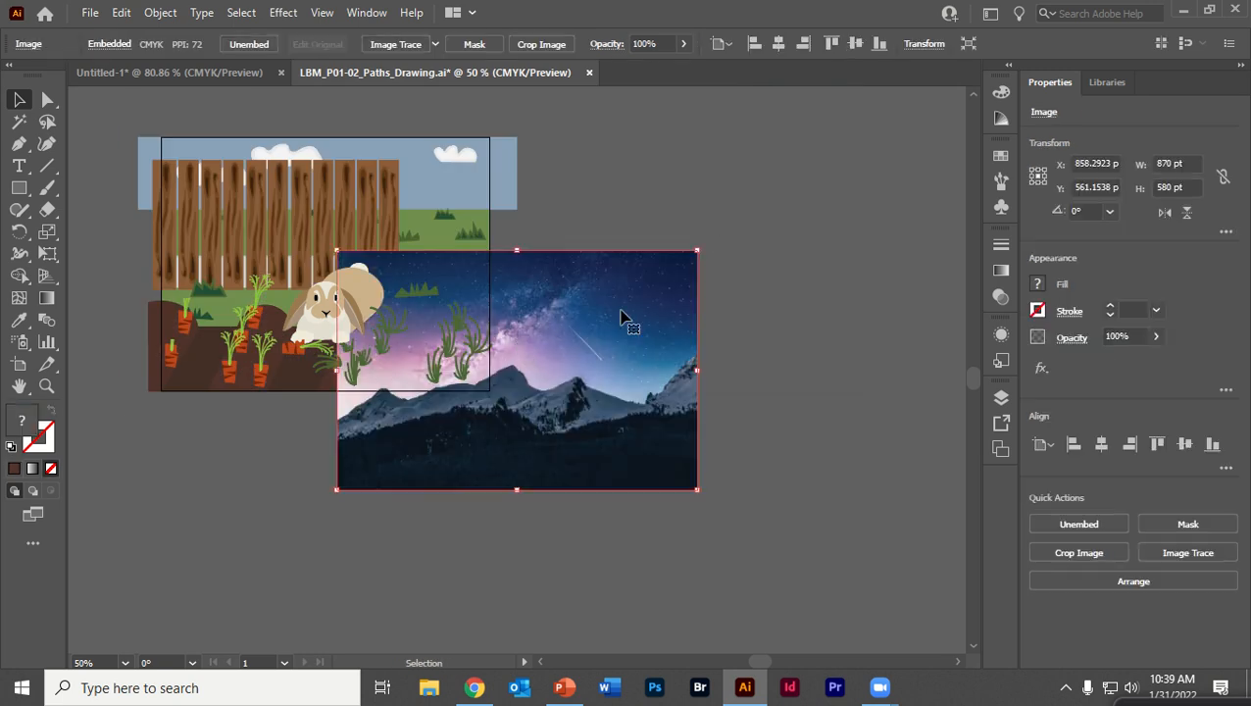
Reposition the mountain photo so it covers the rabbit scene
drag(592, 229, 801, 311)
mouse_move(902, 433)
mouse_down()
mouse_move(777, 383)
mouse_move(725, 320)
mouse_move(679, 300)
mouse_move(686, 285)
mouse_up()
key(ctrl+=)
key(ctrl+=)
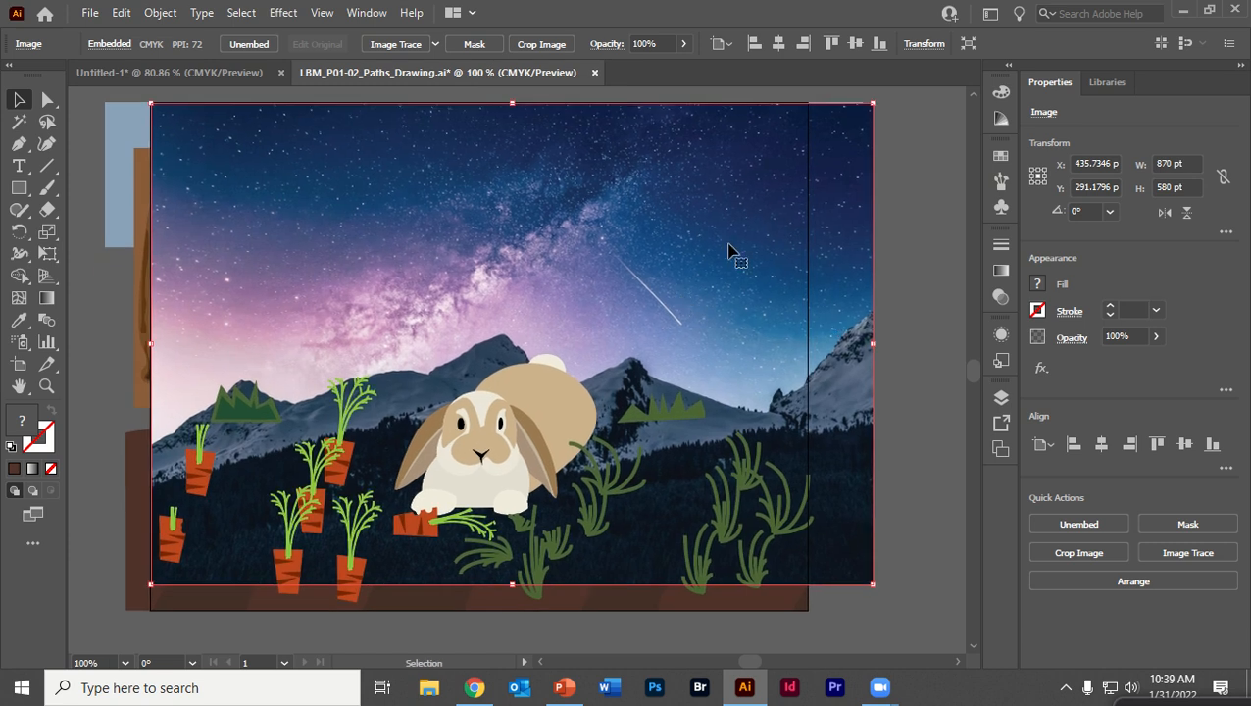
In the Untitled-1 document, scale the clipped mountain photo to the full 612 pt artboard width and center it vertically
click(218, 71)
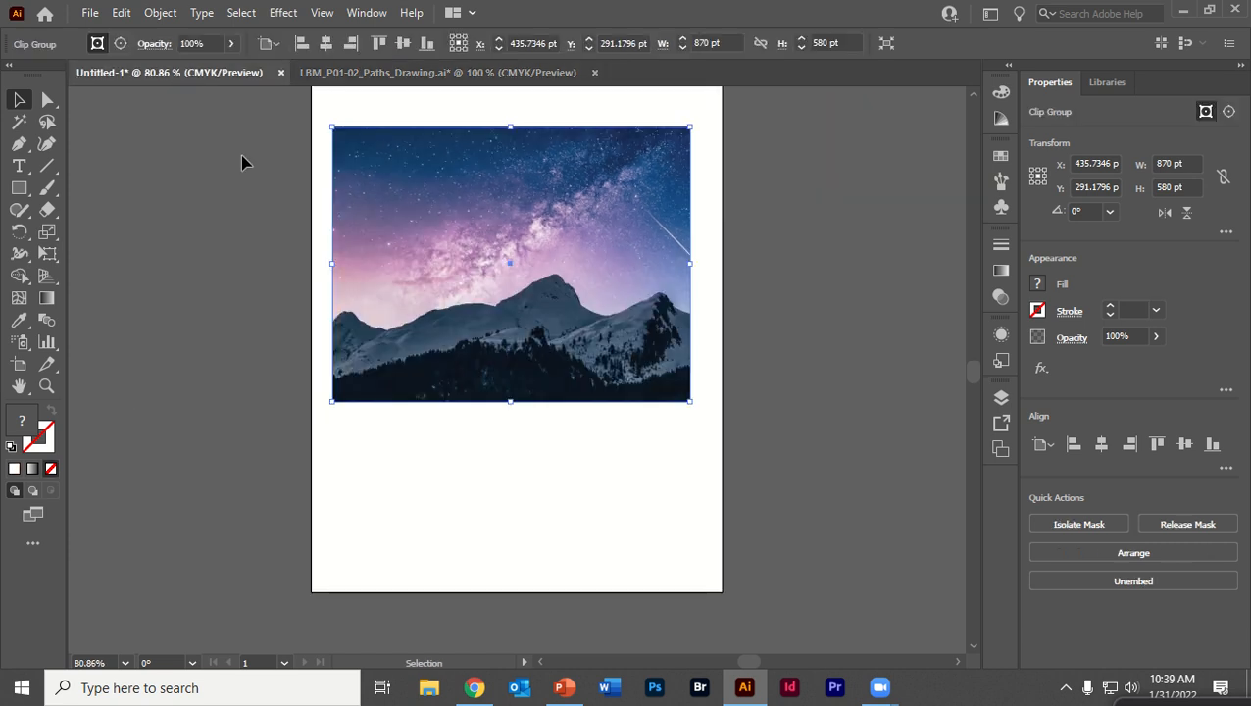
drag(558, 226, 536, 280)
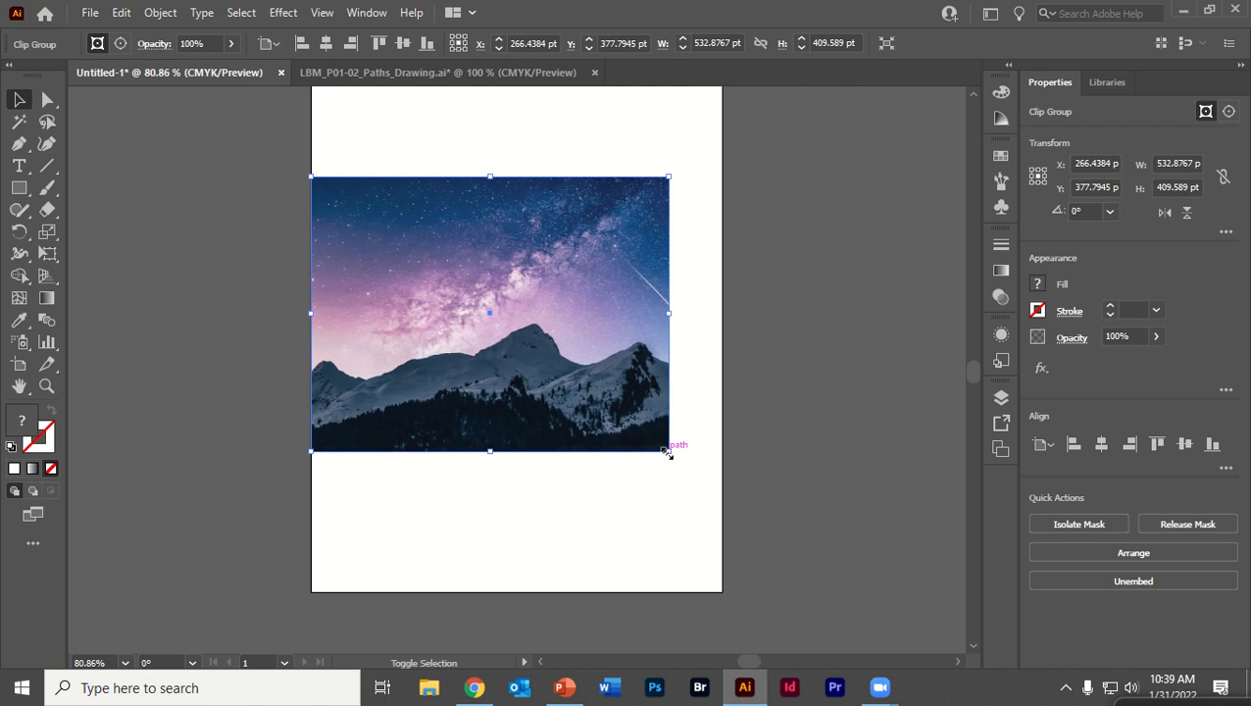
drag(669, 451, 734, 527)
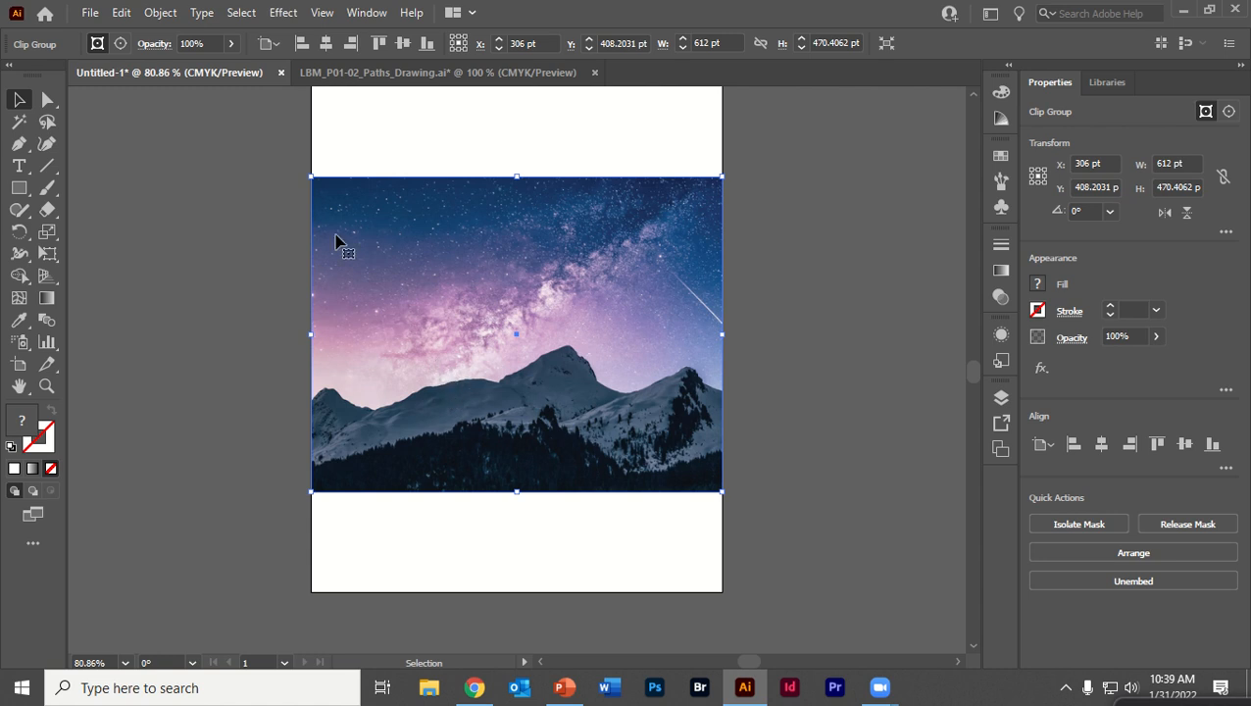
click(253, 210)
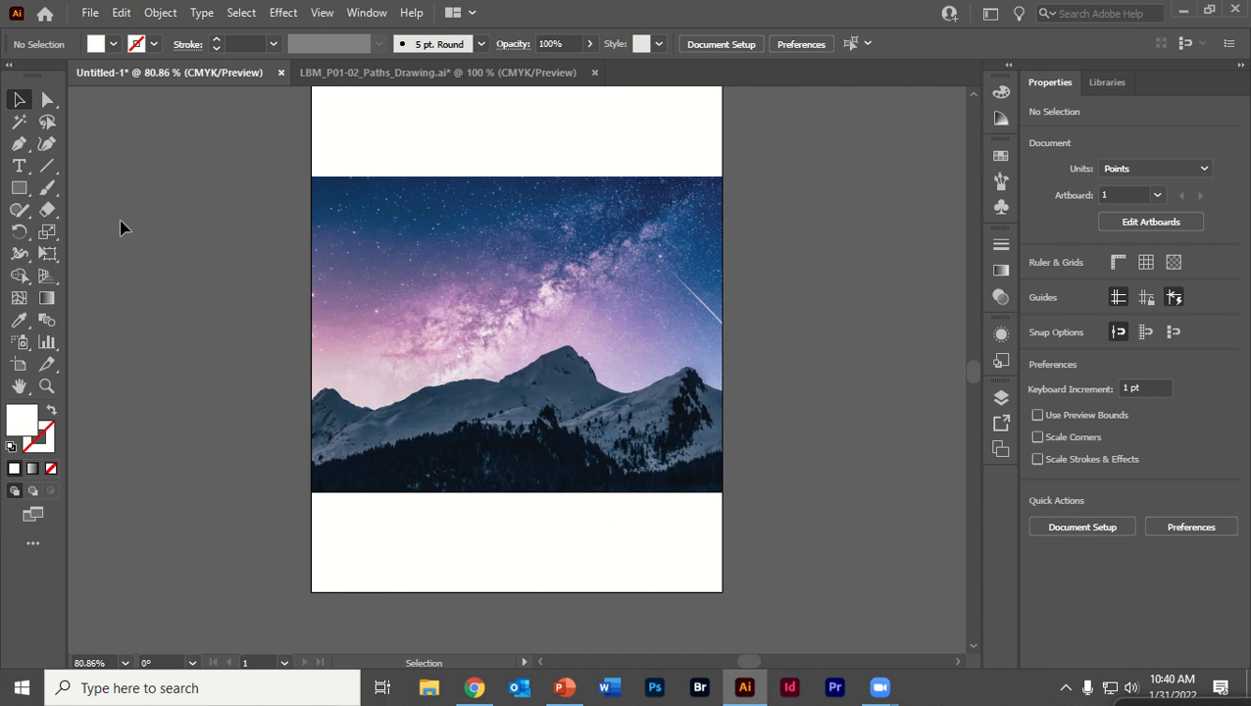
mouse_move(503, 189)
mouse_down()
mouse_move(503, 145)
mouse_move(505, 182)
mouse_up()
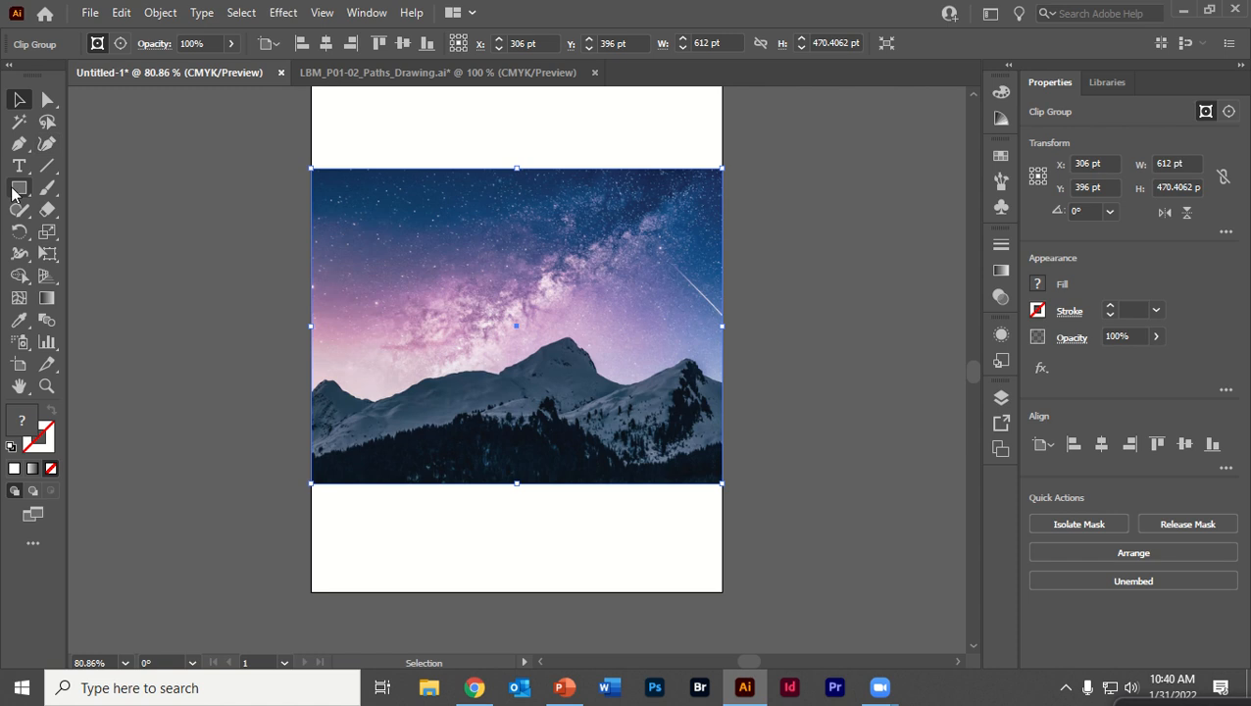
With the Paintbrush tool, trace an outline along the mountain ridgeline and around the photo's lower part
click(46, 190)
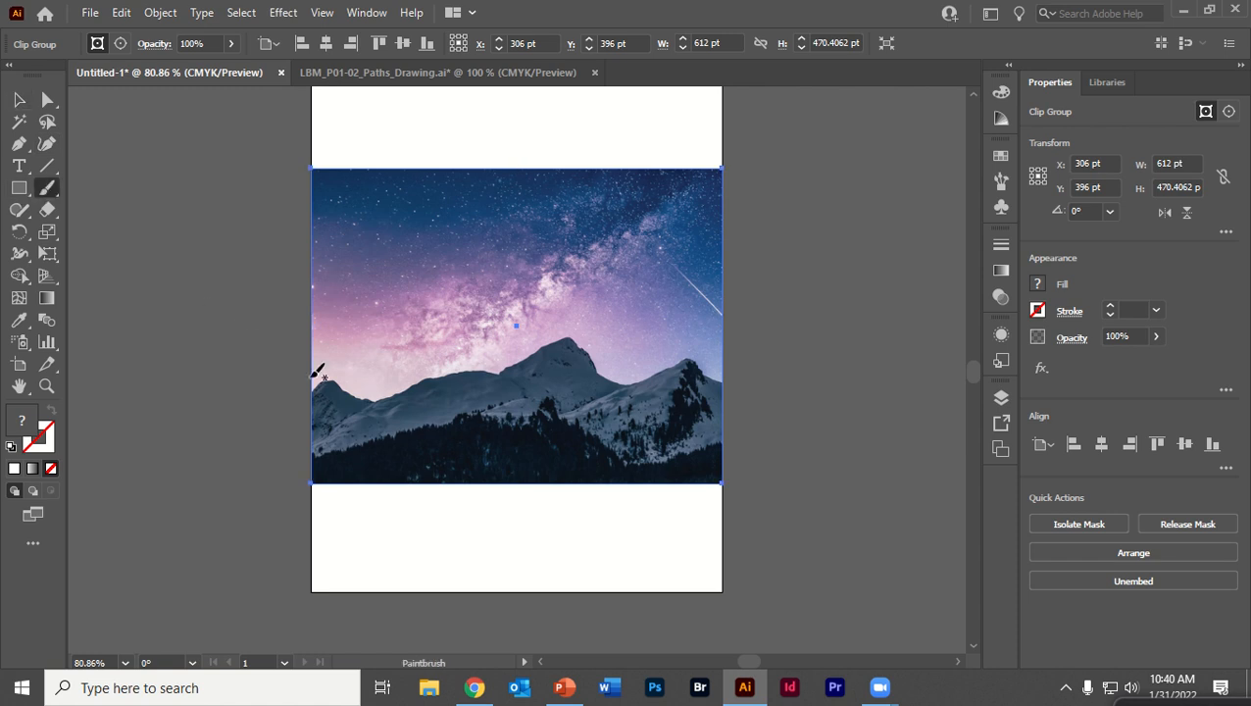
mouse_move(325, 378)
mouse_down()
mouse_move(352, 397)
mouse_move(414, 395)
mouse_move(426, 370)
mouse_move(504, 371)
mouse_up()
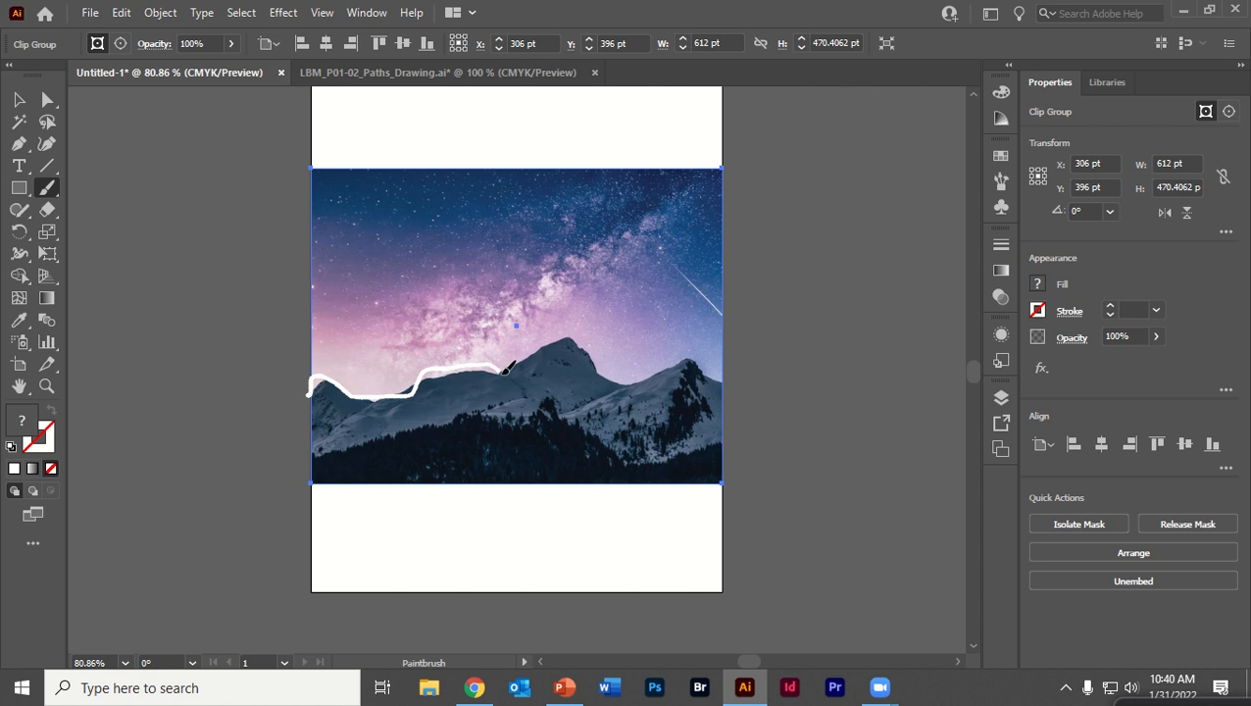
mouse_move(576, 338)
mouse_down()
mouse_move(626, 382)
mouse_move(686, 356)
mouse_move(740, 387)
mouse_move(741, 492)
mouse_move(466, 479)
mouse_move(292, 501)
mouse_move(314, 363)
mouse_up()
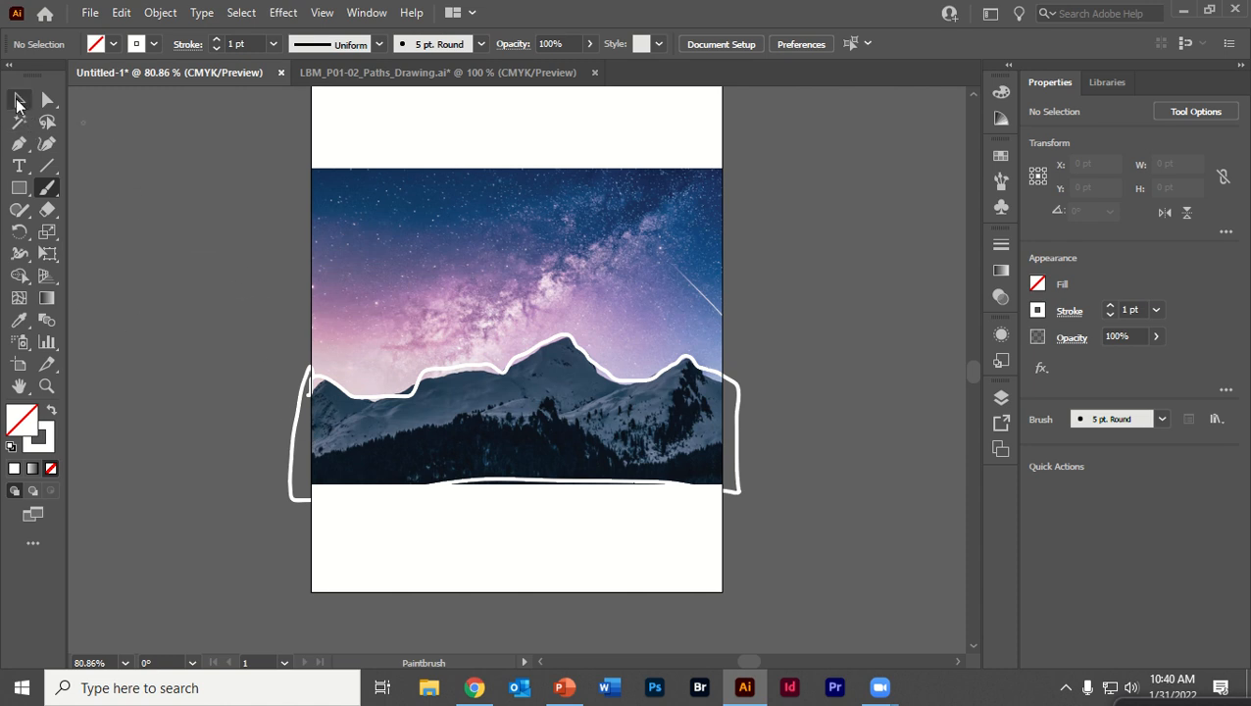
click(17, 103)
click(442, 310)
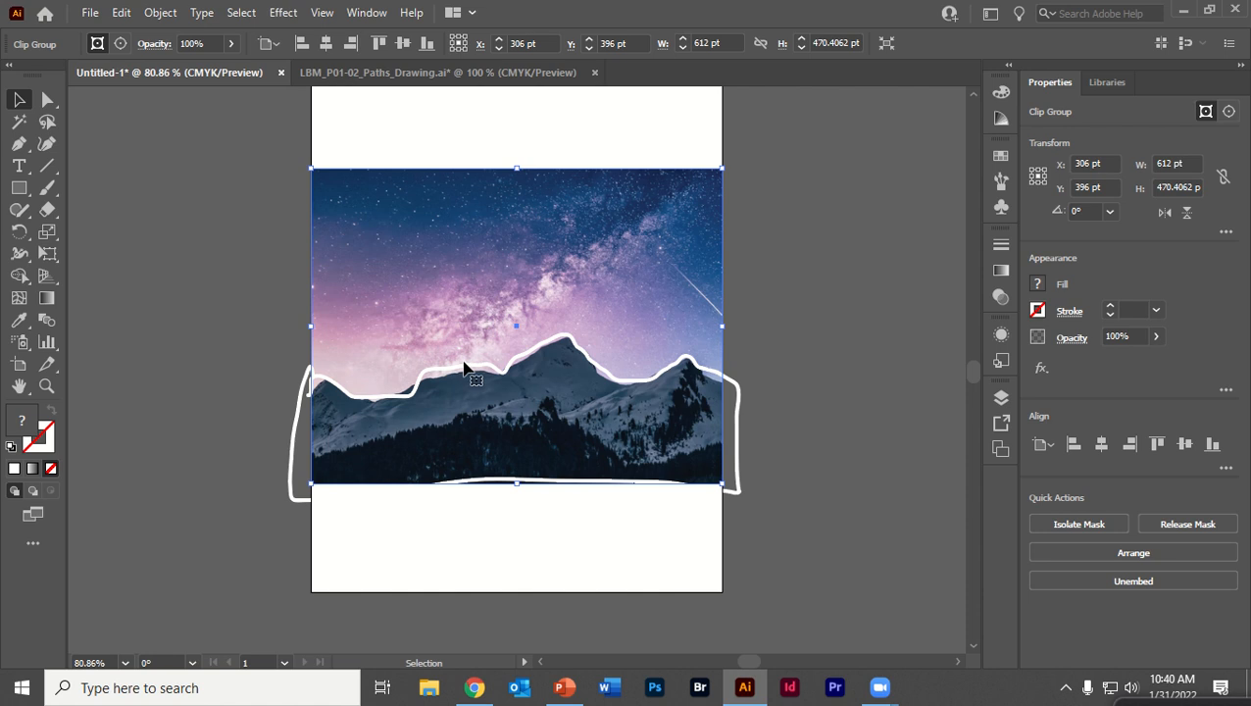
drag(459, 368, 457, 373)
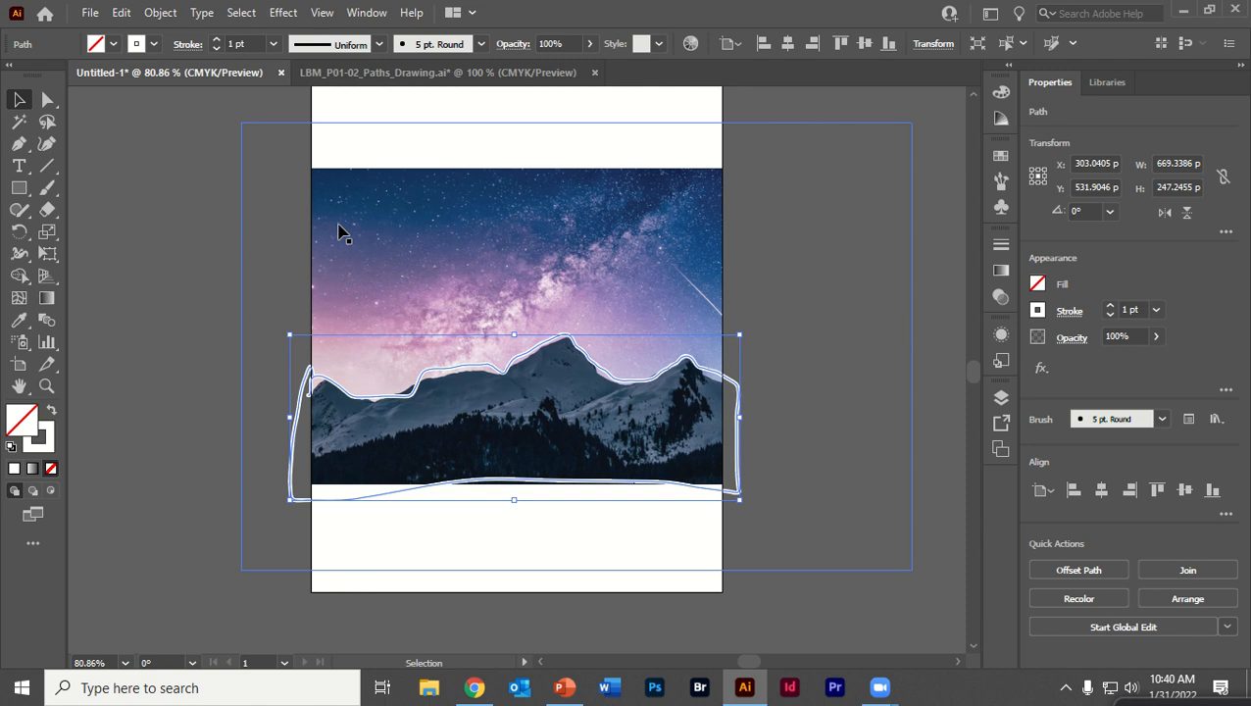
click(465, 257)
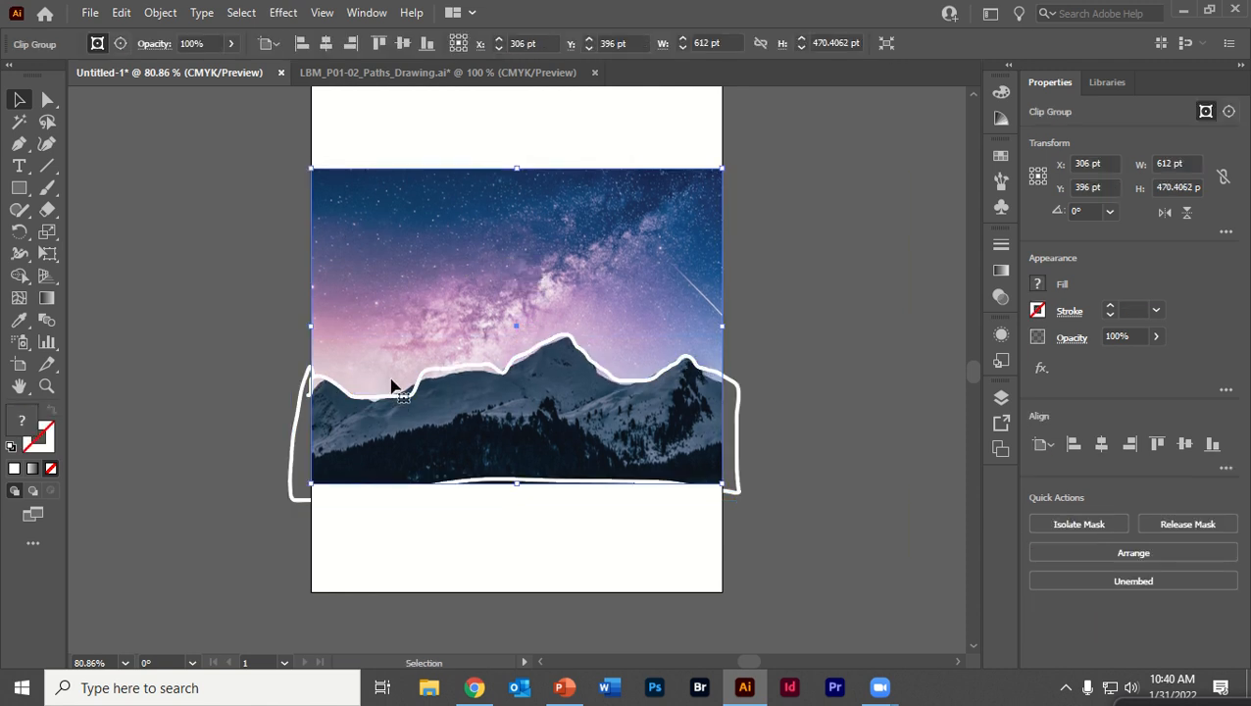
Switch to the browser, close the open photo and search Unsplash for grass
click(470, 690)
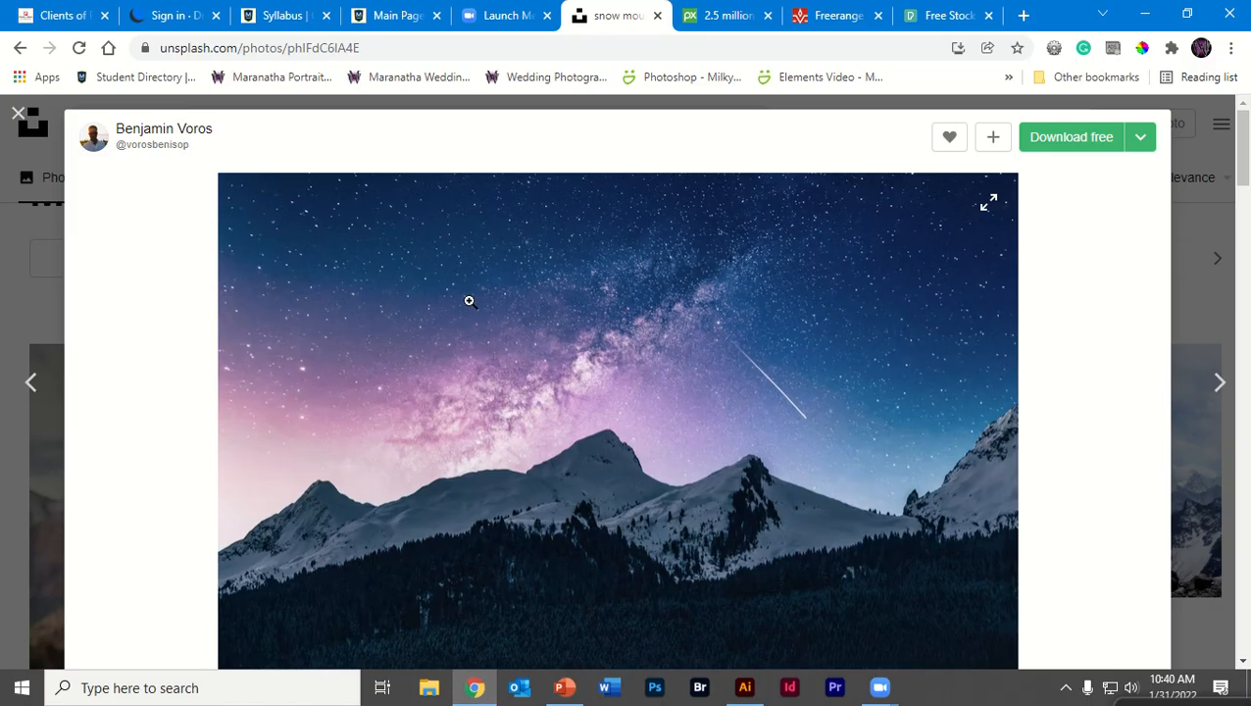
click(29, 120)
click(281, 124)
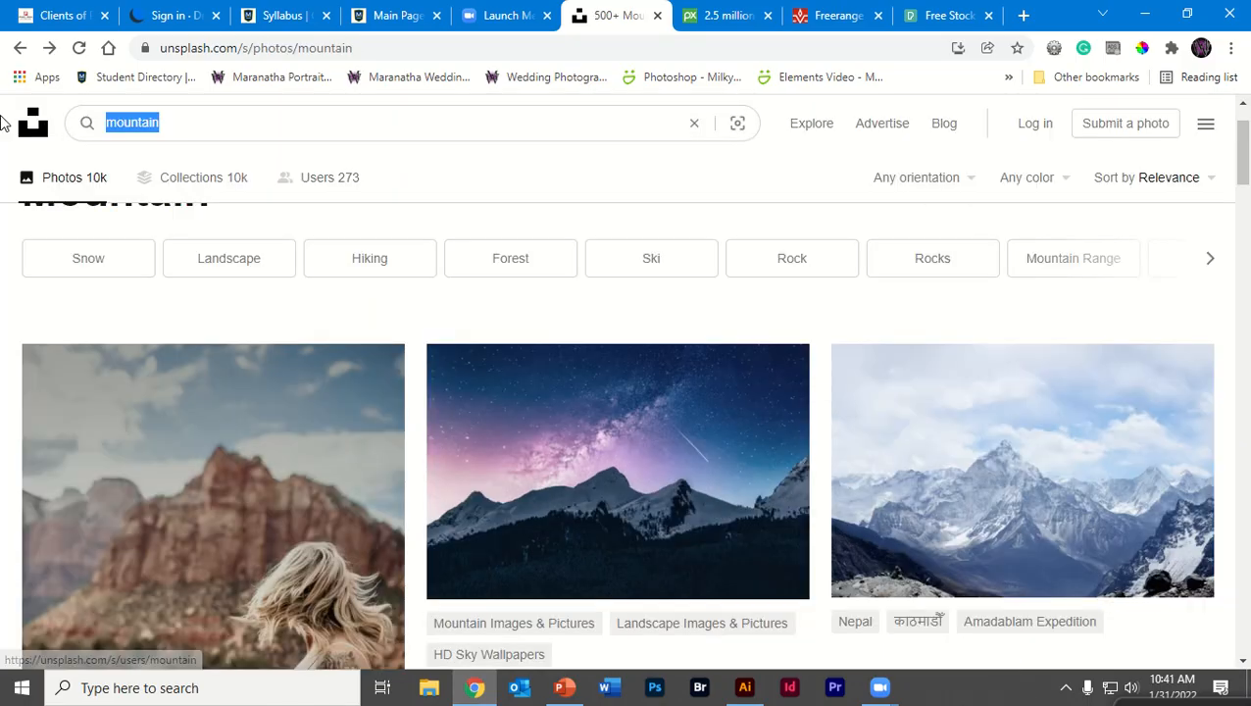
text(grass)
key(Return)
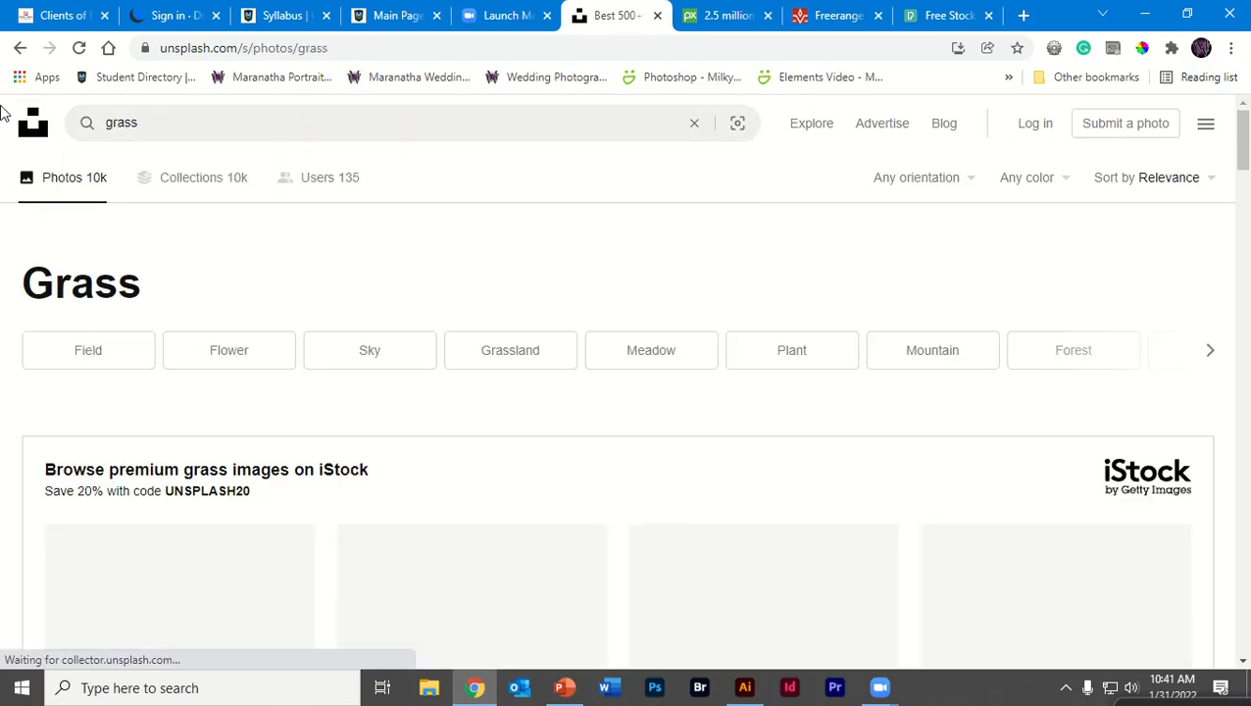
Scroll through the grass results and open the dark green grass texture photo
scroll(294, 461, down, 2)
scroll(312, 452, down, 2)
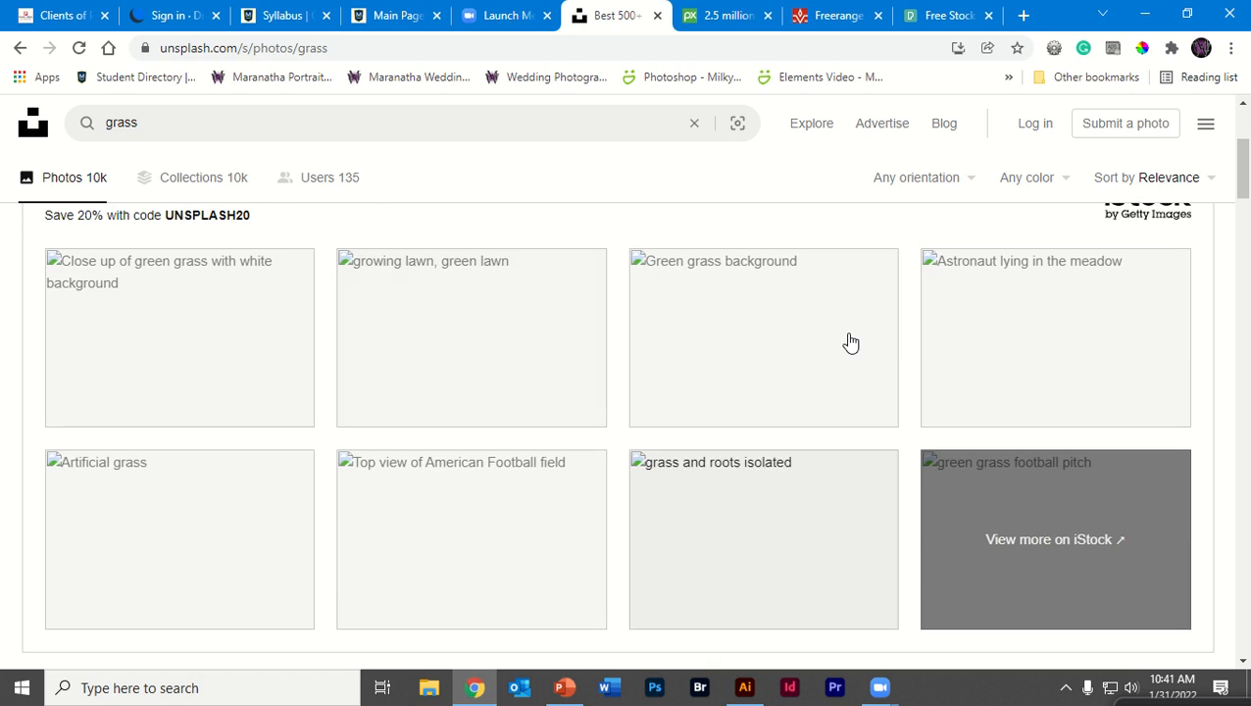
scroll(731, 327, down, 4)
scroll(701, 359, down, 4)
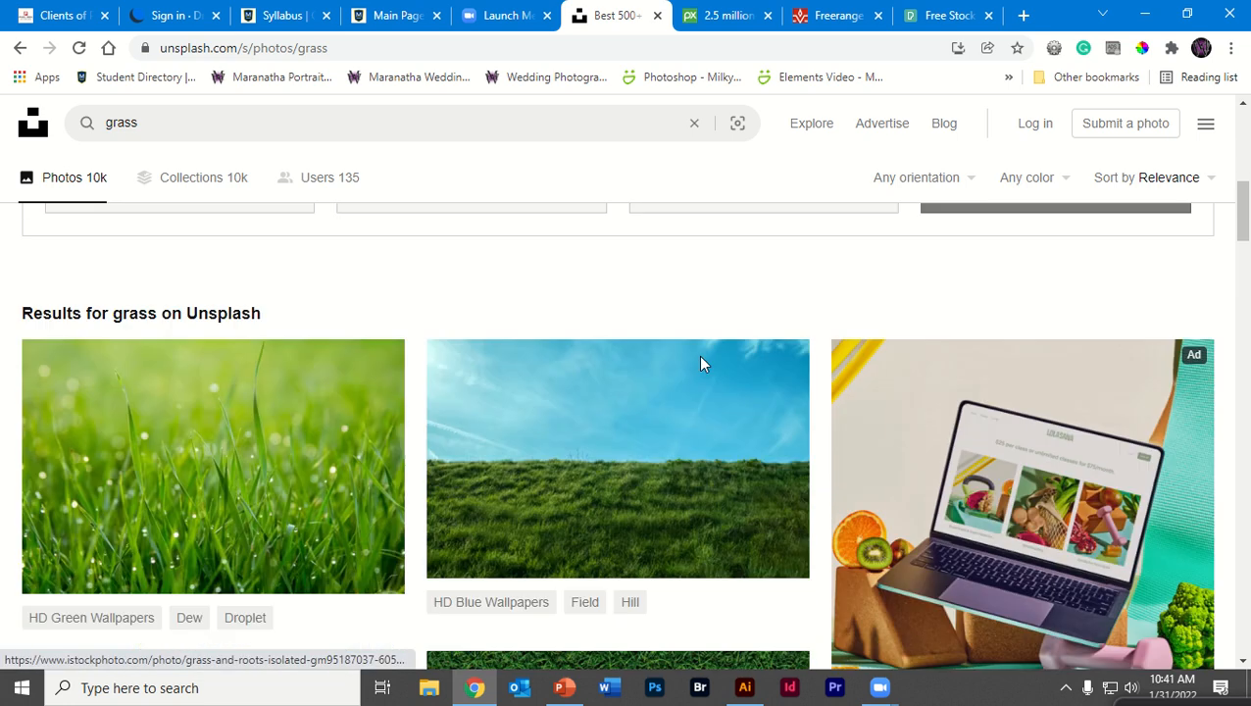
scroll(639, 325, down, 4)
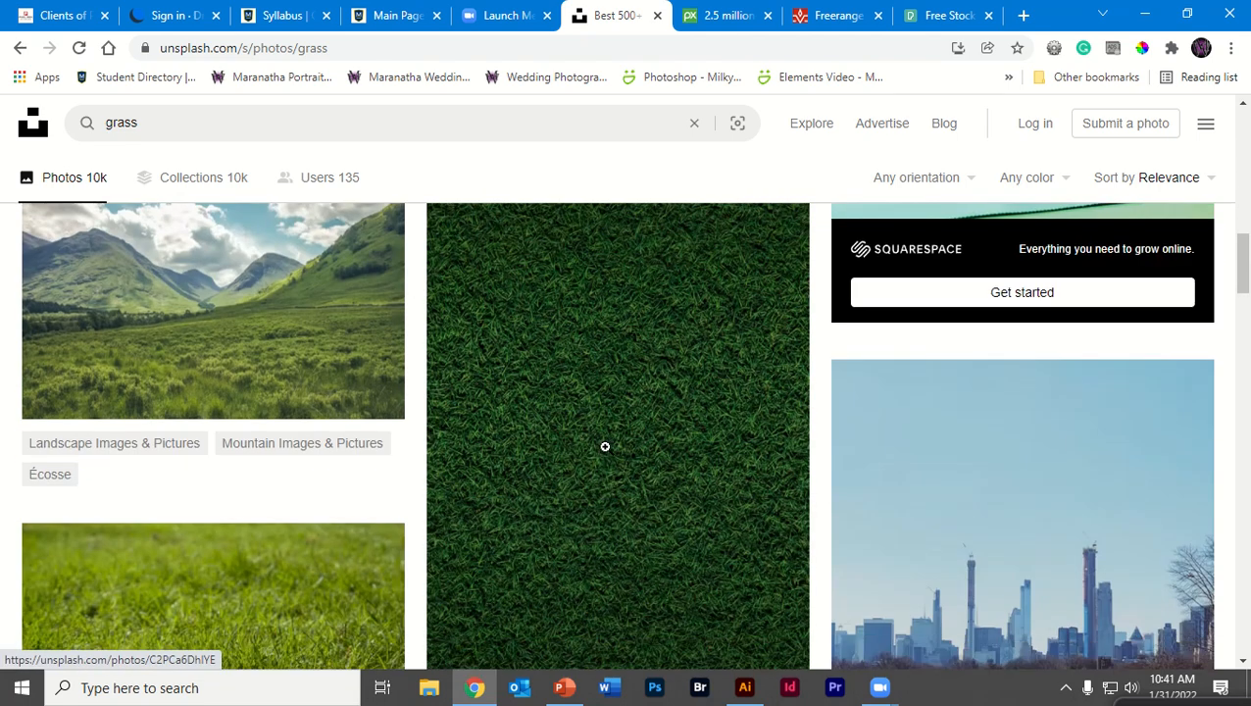
click(605, 446)
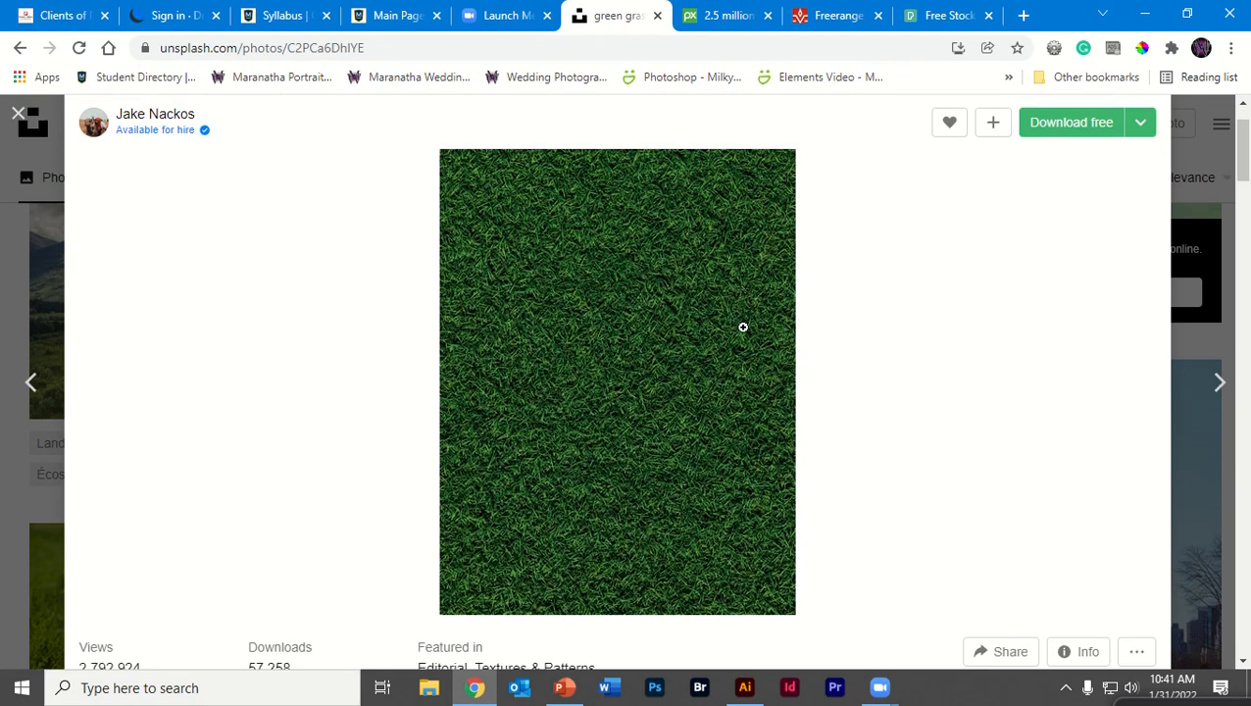
Copy the grass texture image
right_click(647, 472)
click(674, 516)
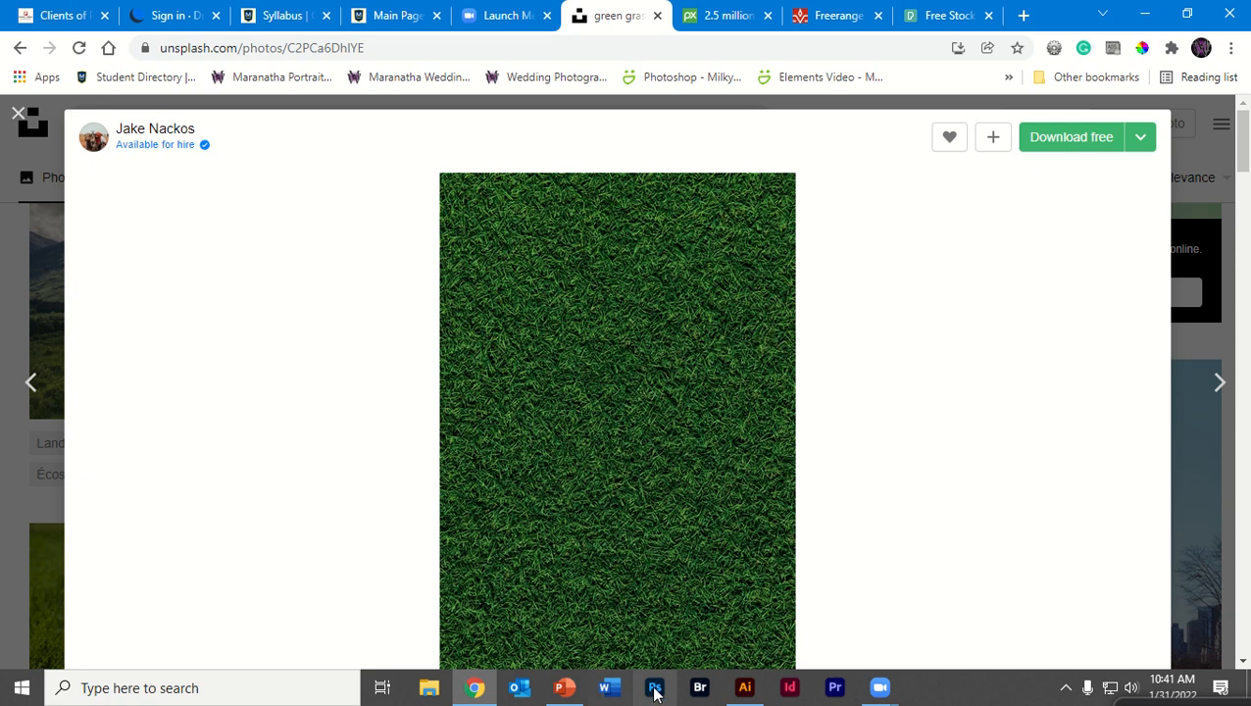
Return to Illustrator and delete the mountain photo and the brushed outline
click(745, 689)
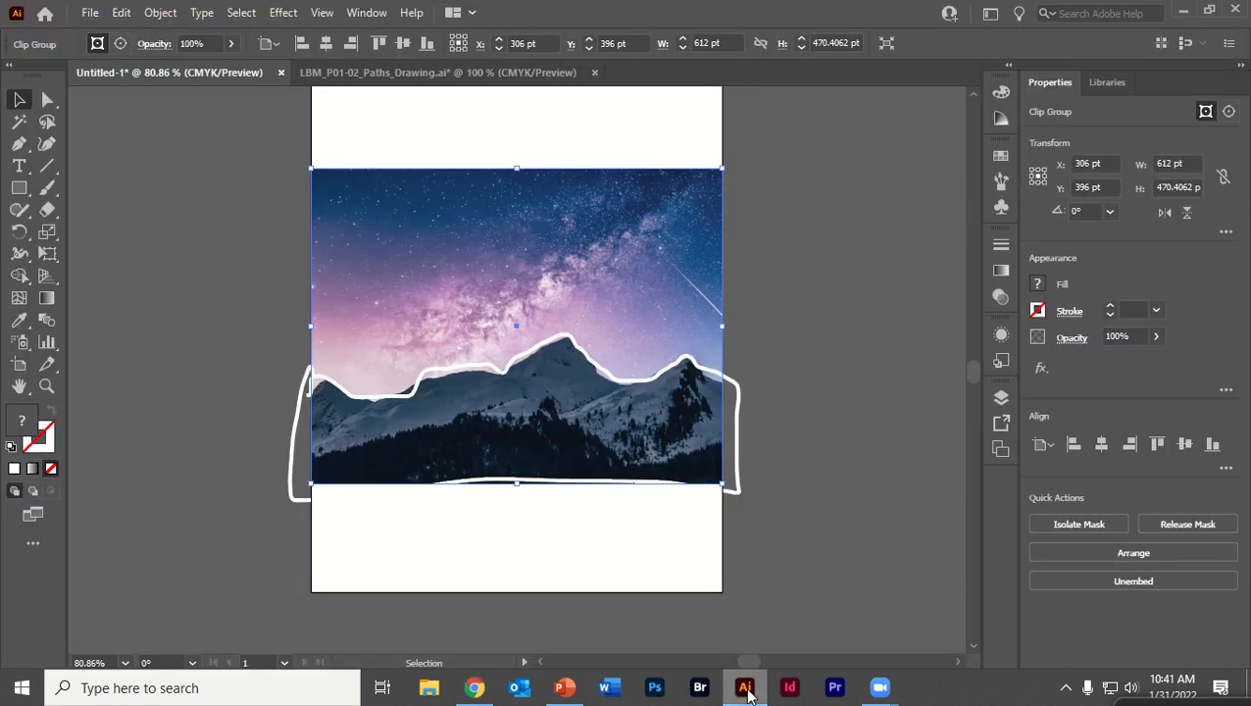
key(Delete)
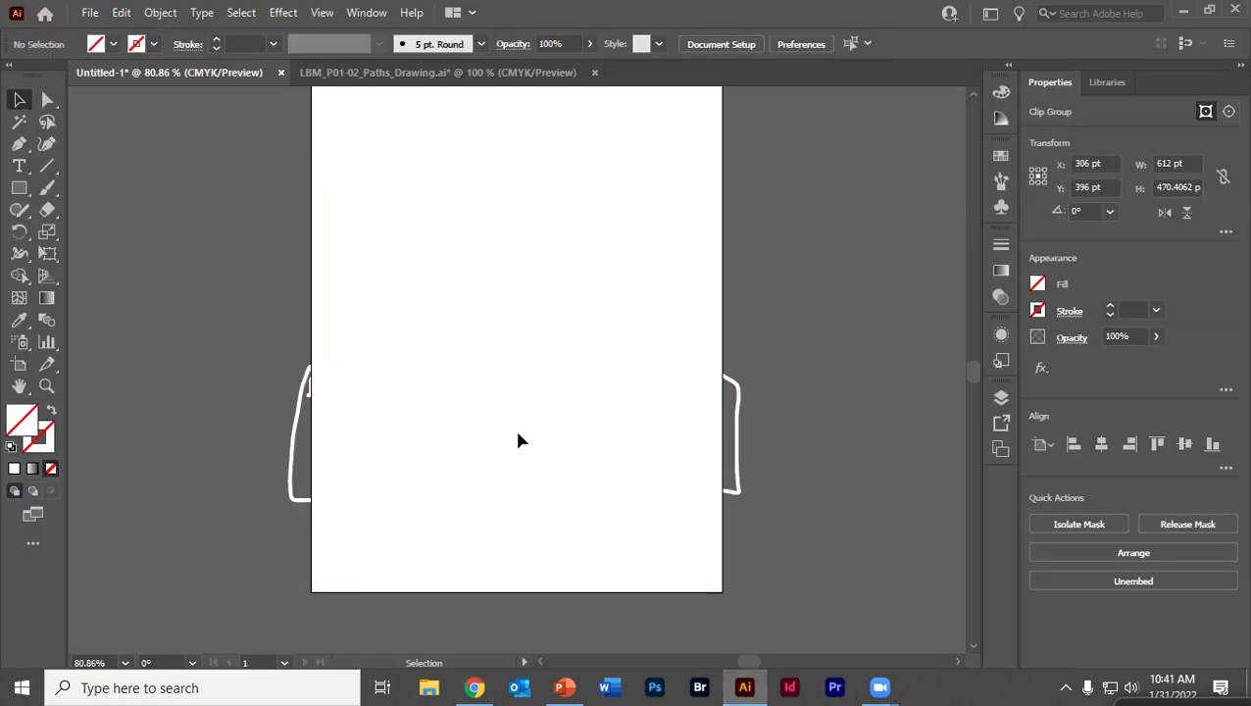
click(733, 388)
key(Delete)
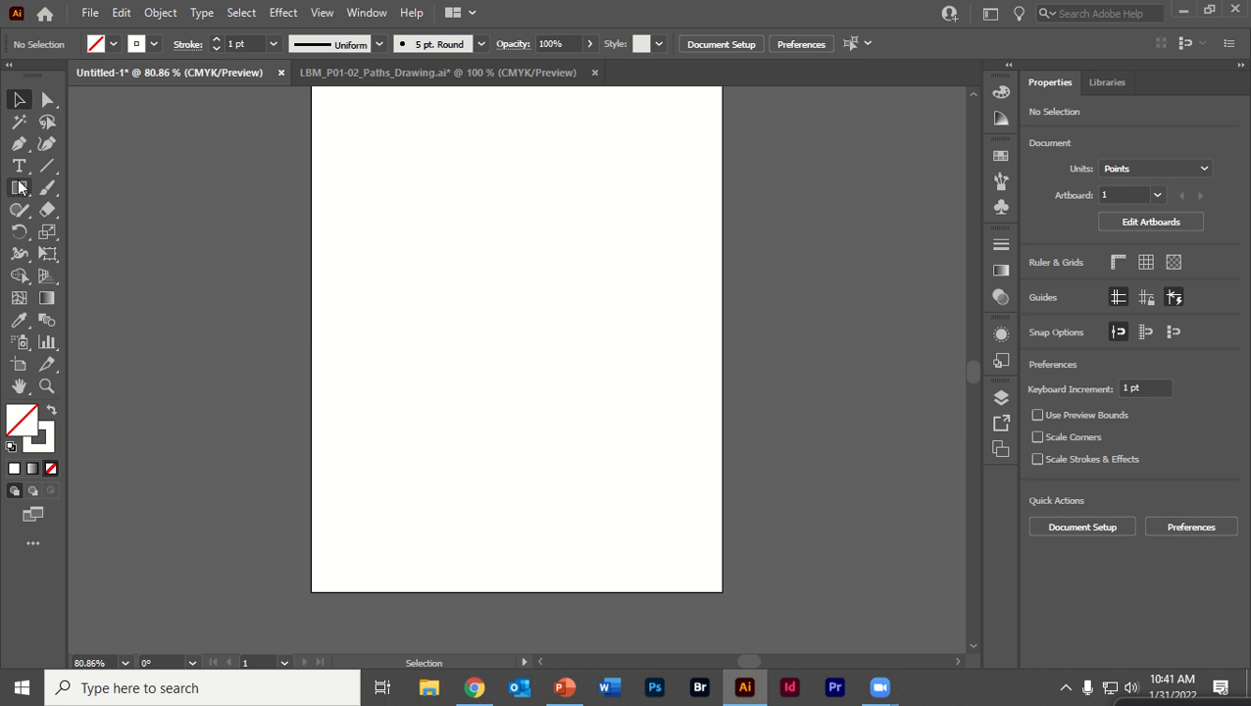
Draw a rectangle about 612 × 356 pt spanning the artboard's lower part, dismissing the size dialog
click(18, 187)
mouse_move(310, 352)
mouse_down()
mouse_move(439, 574)
mouse_move(722, 592)
mouse_up()
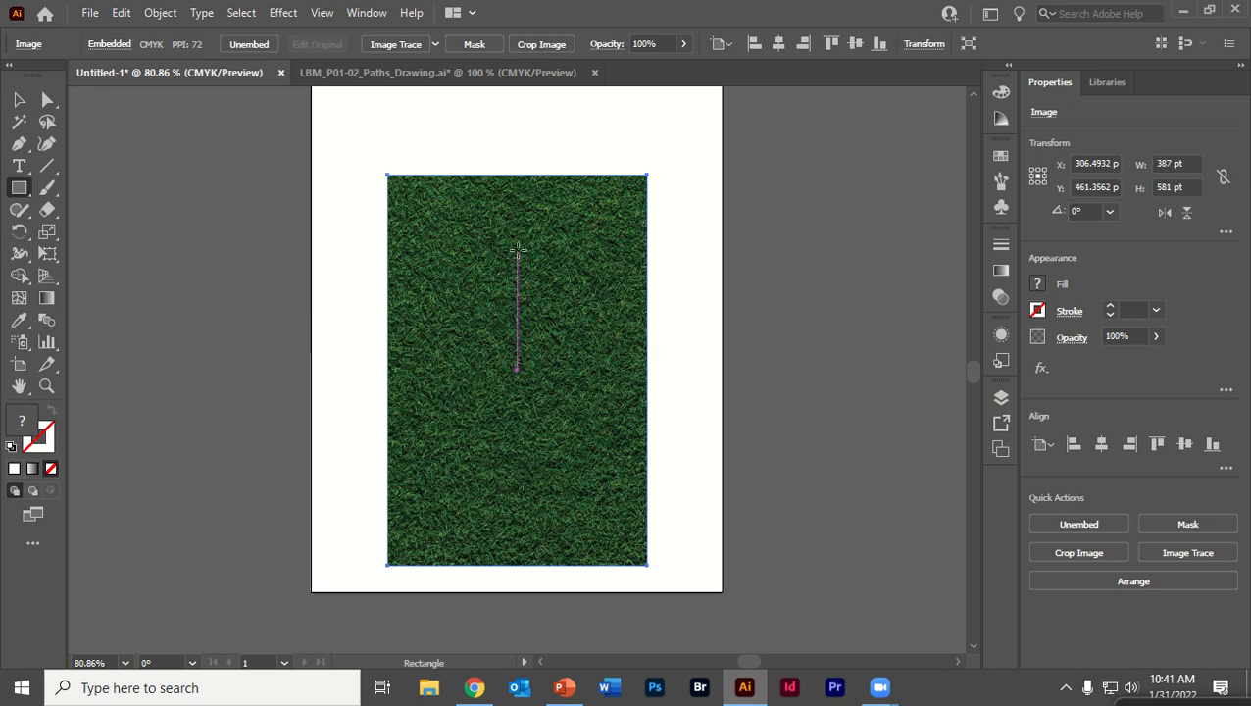
click(525, 251)
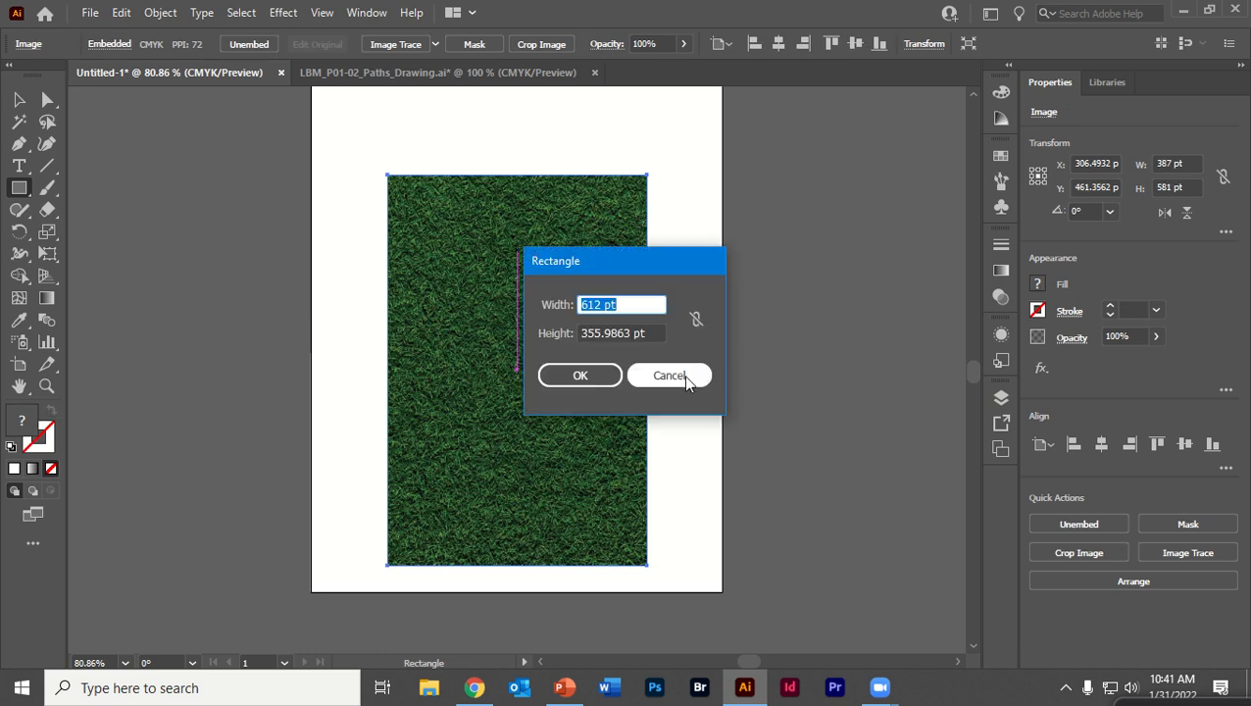
click(669, 376)
Rotate the pasted grass image 90° and stretch it over the artboard's lower part, slightly beyond the rectangle
click(21, 103)
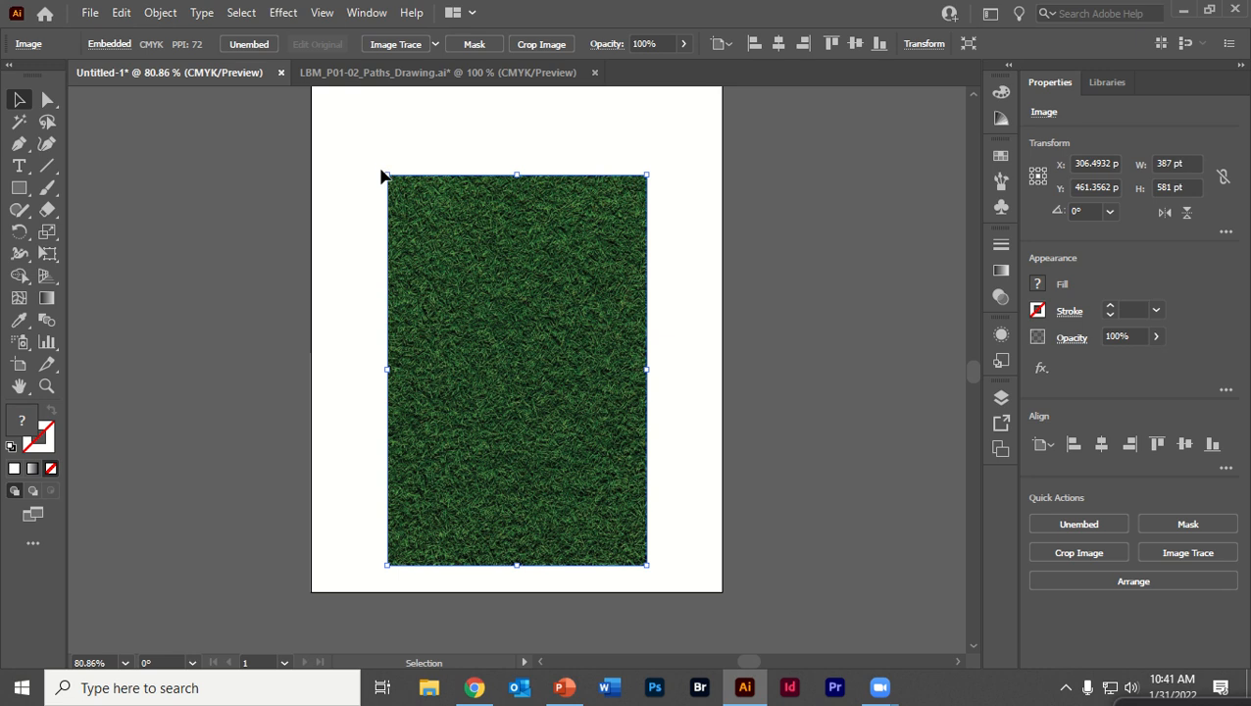
drag(352, 187, 321, 484)
drag(458, 316, 446, 419)
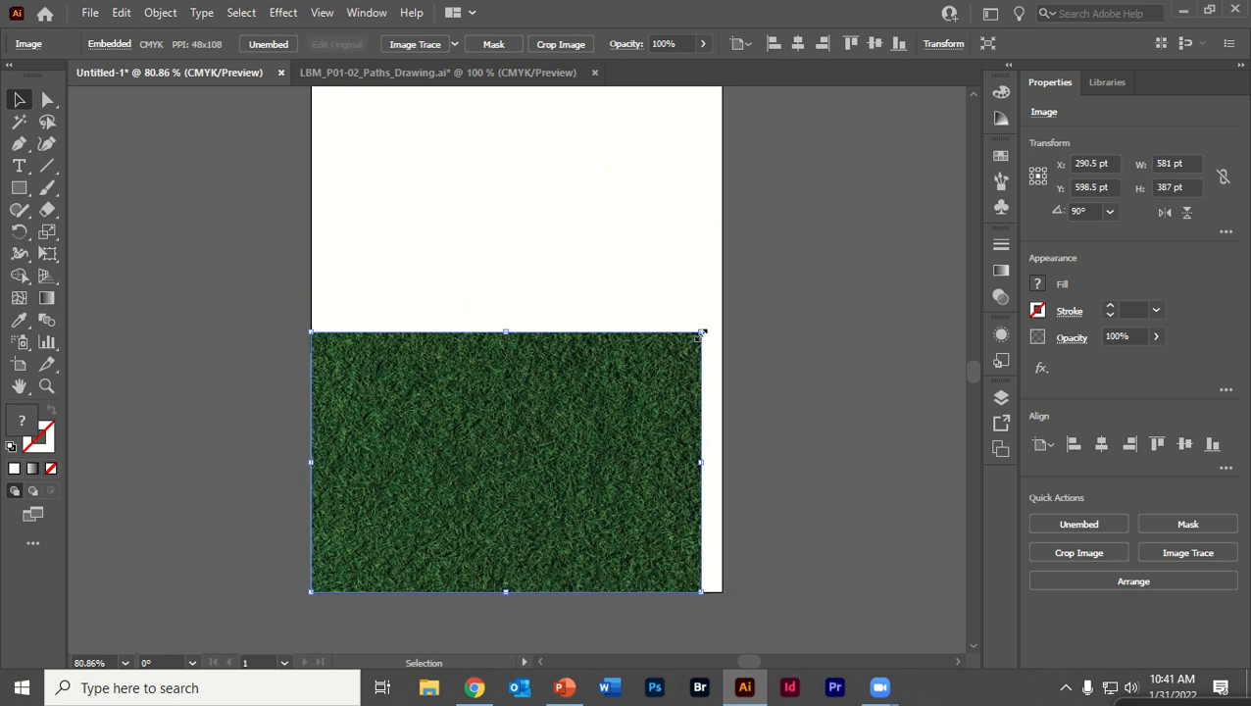
drag(702, 335, 724, 317)
click(663, 294)
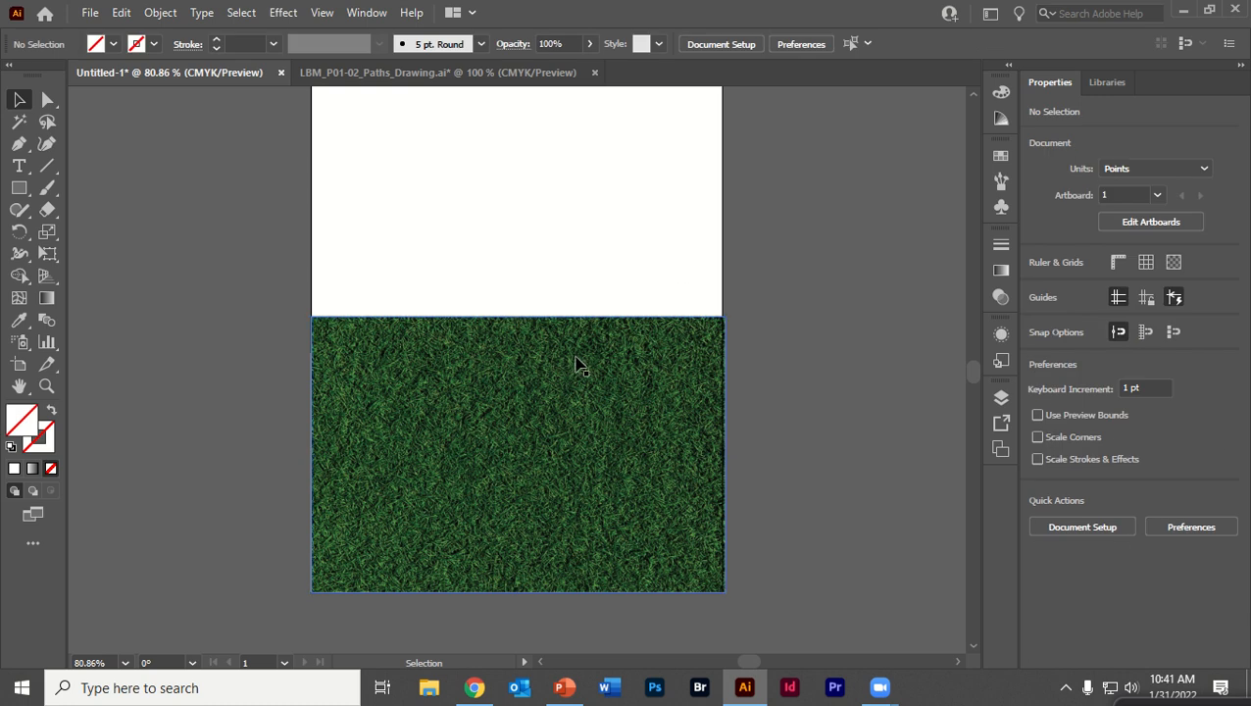
drag(577, 365, 570, 415)
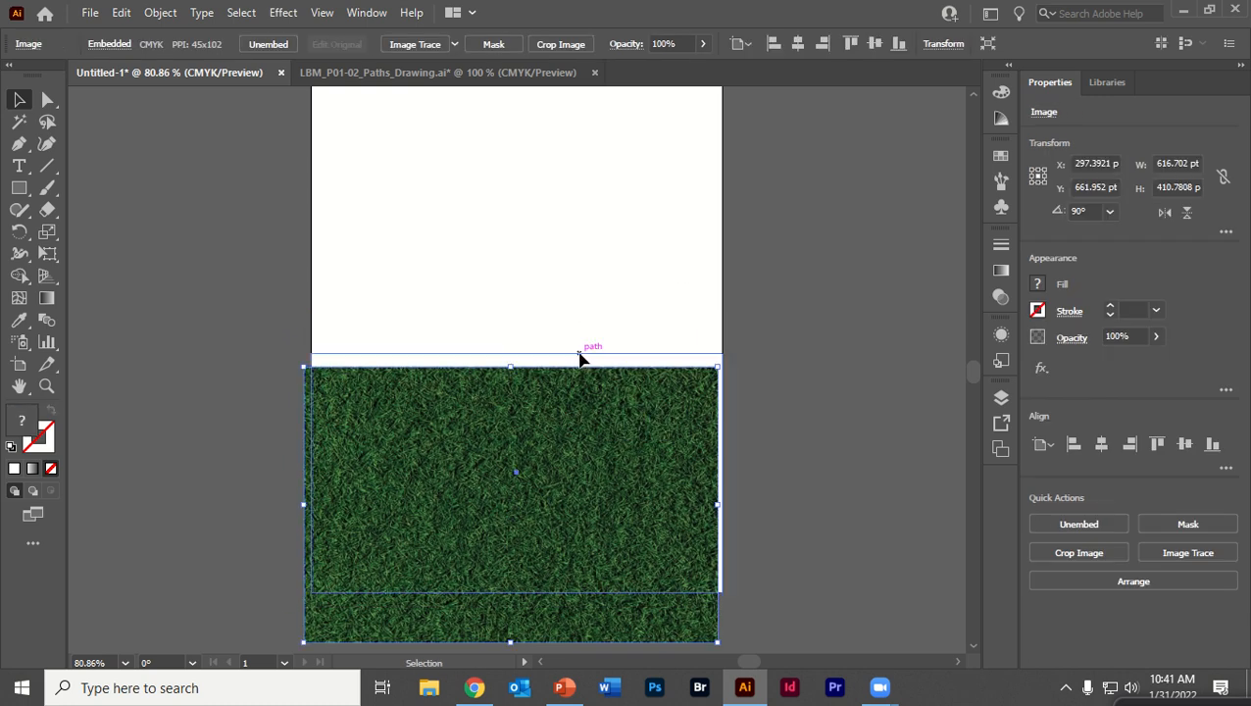
Fill the lower rectangle with a dark green swatch
click(578, 353)
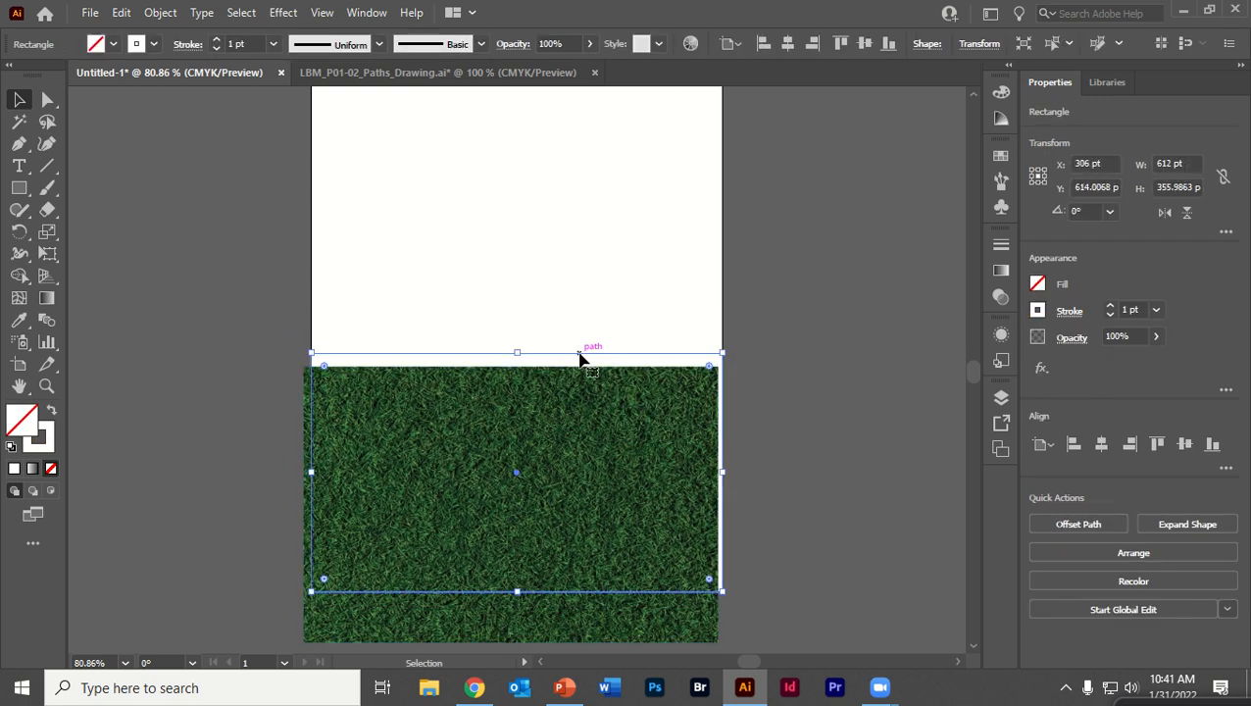
click(1037, 283)
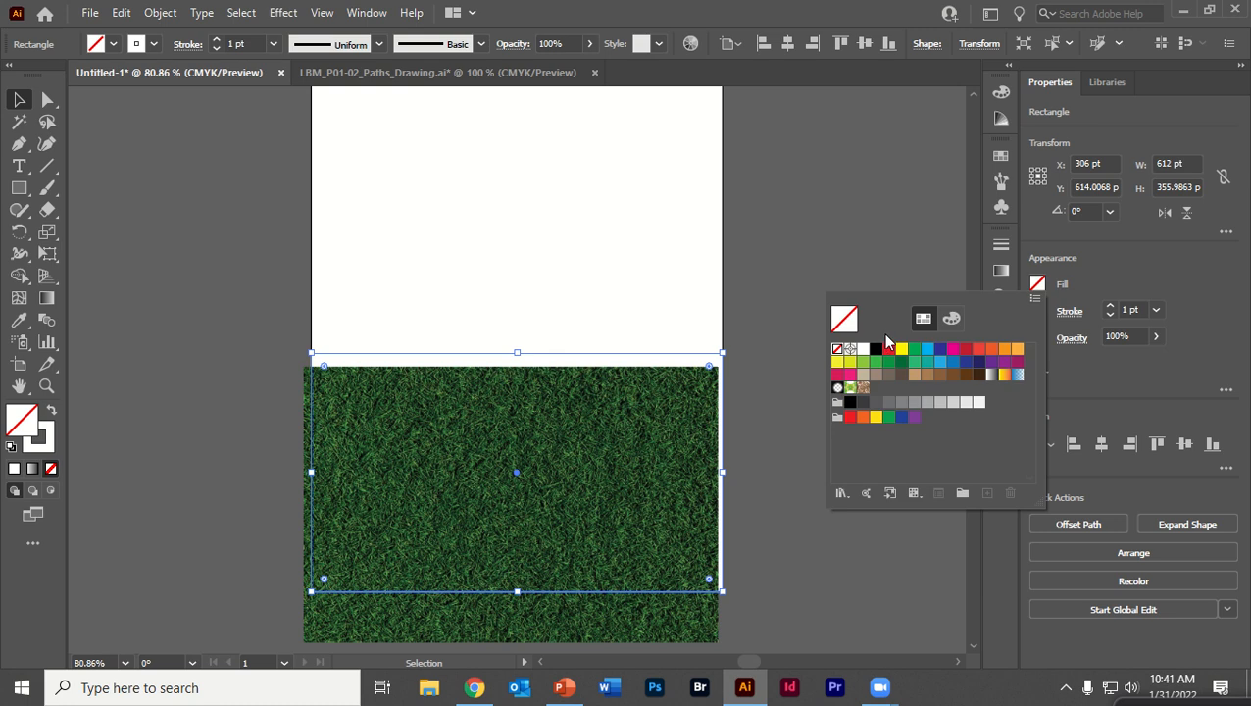
click(875, 362)
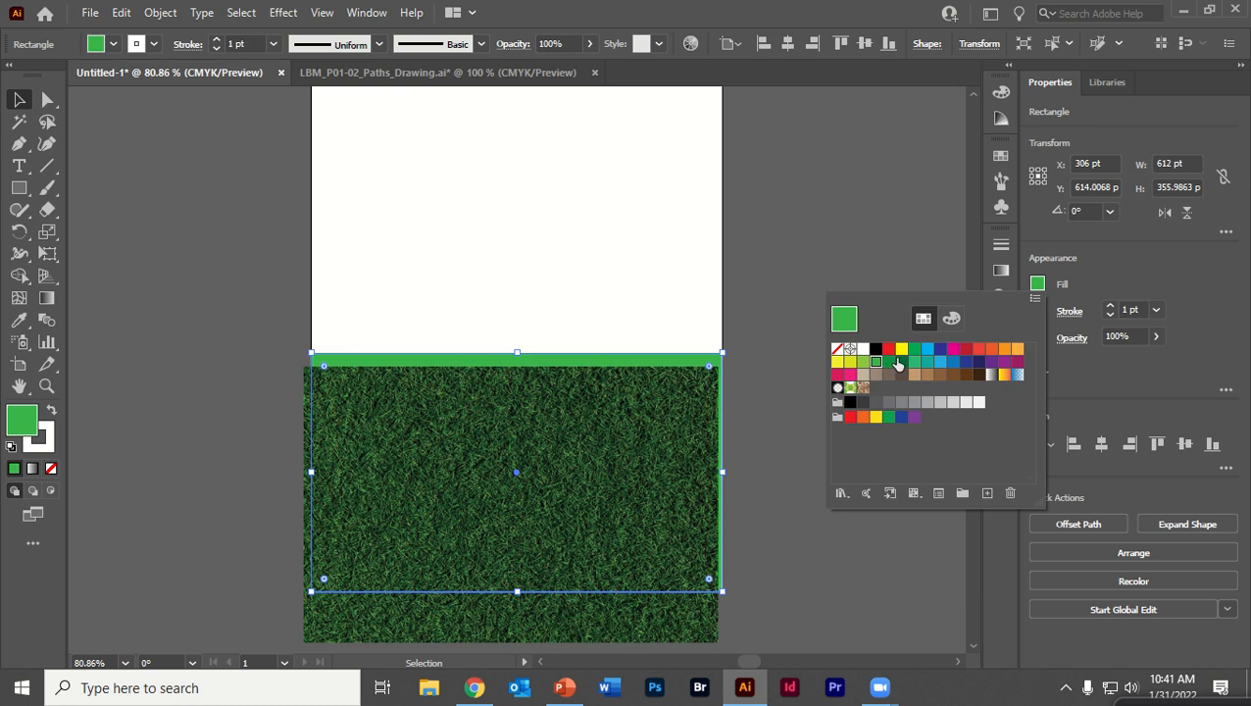
click(897, 363)
click(20, 104)
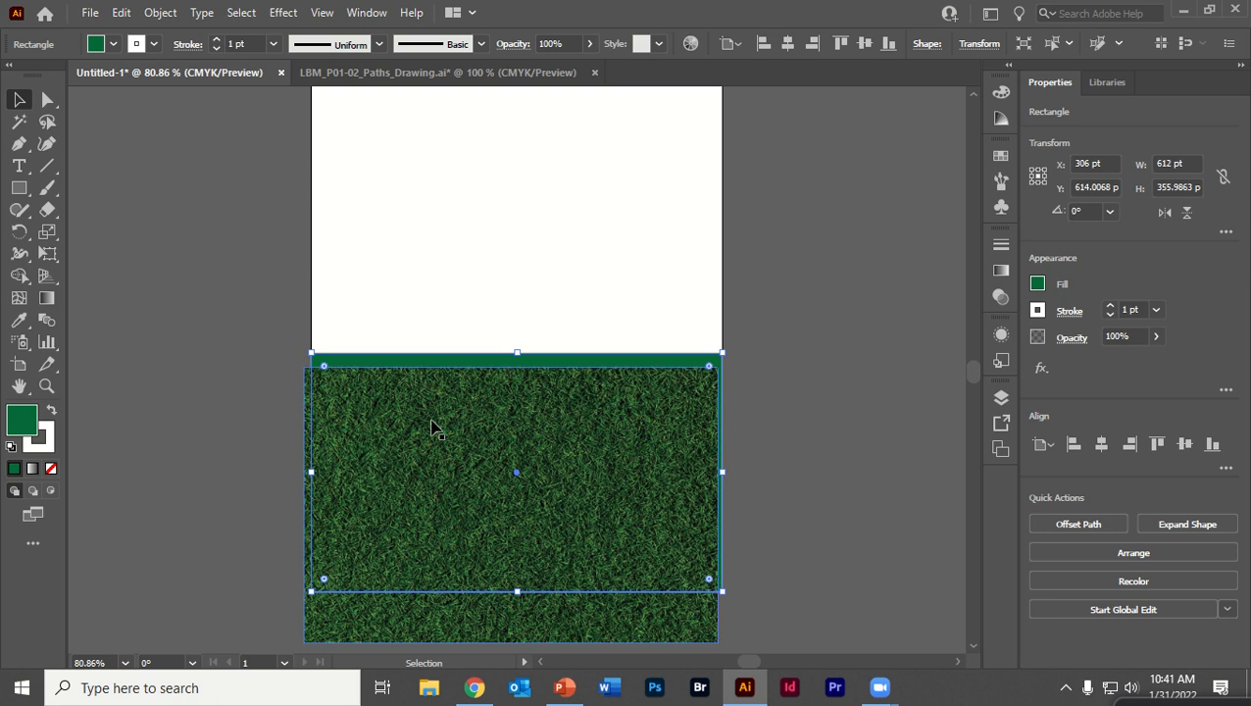
Move the grass image up slightly and send it to the back behind the green rectangle
drag(436, 437, 442, 402)
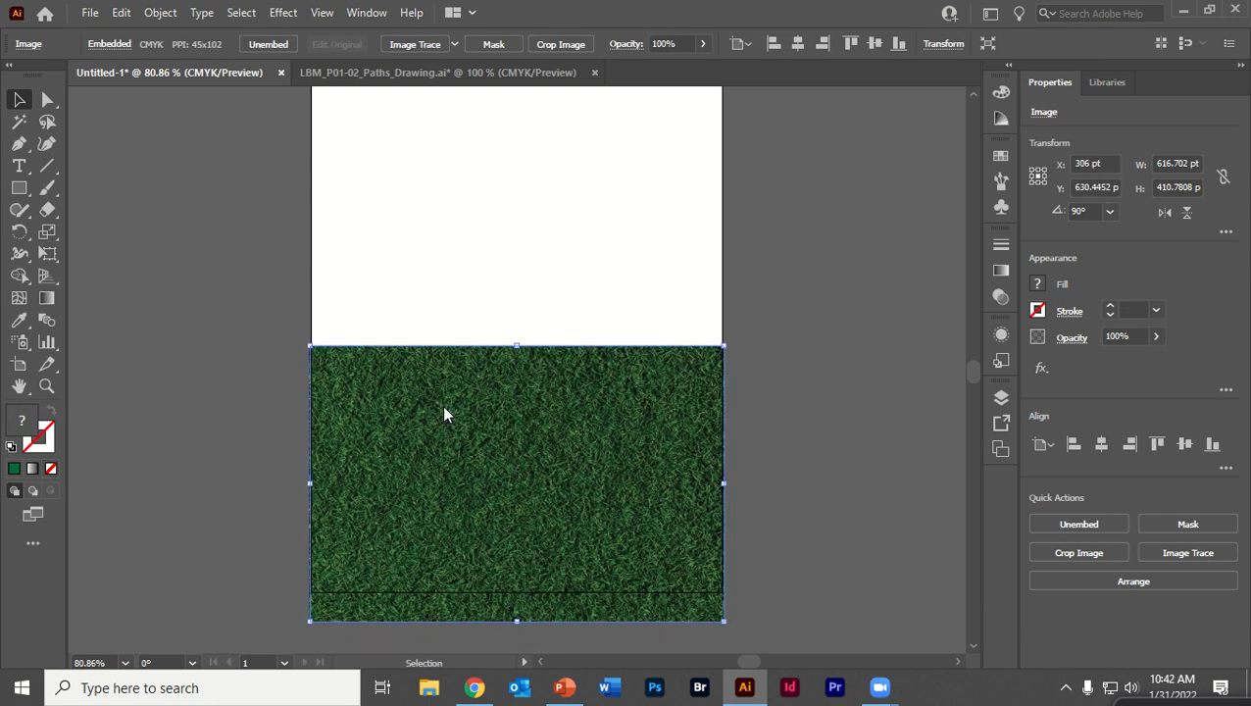
right_click(443, 405)
mouse_move(534, 556)
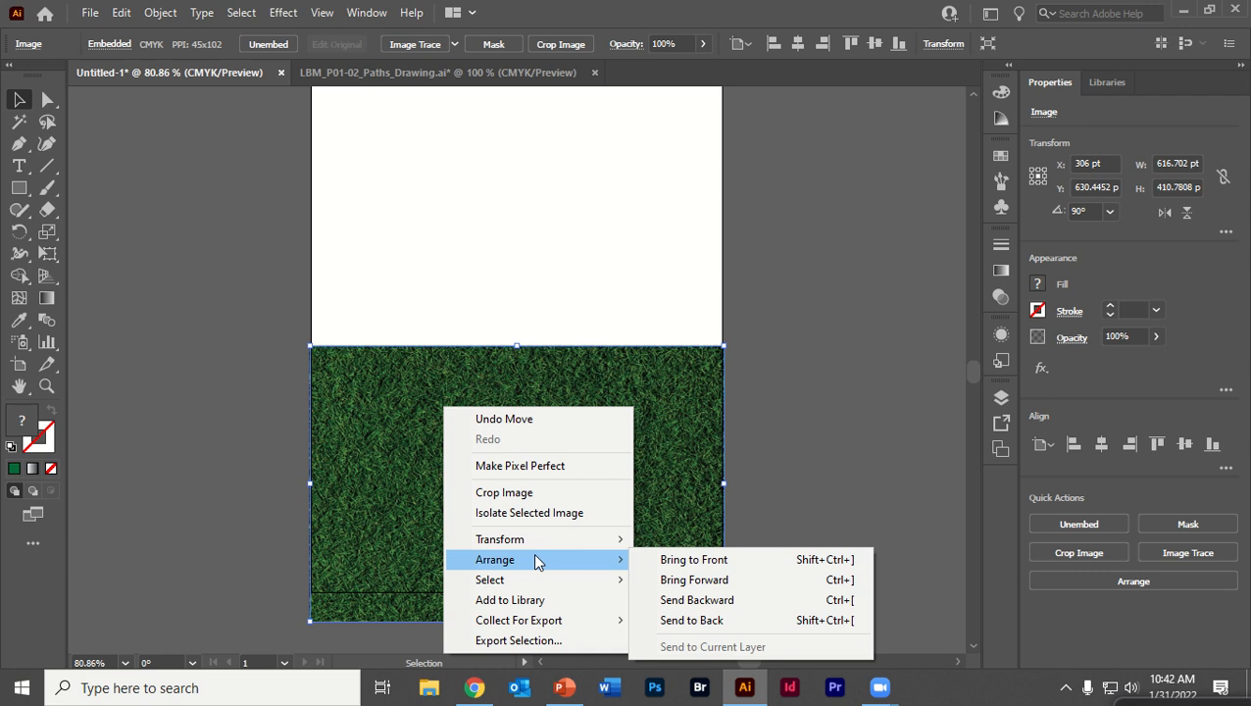
click(723, 620)
Select both the rectangle and the grass image and make a clipping mask from them
click(732, 438)
click(572, 438)
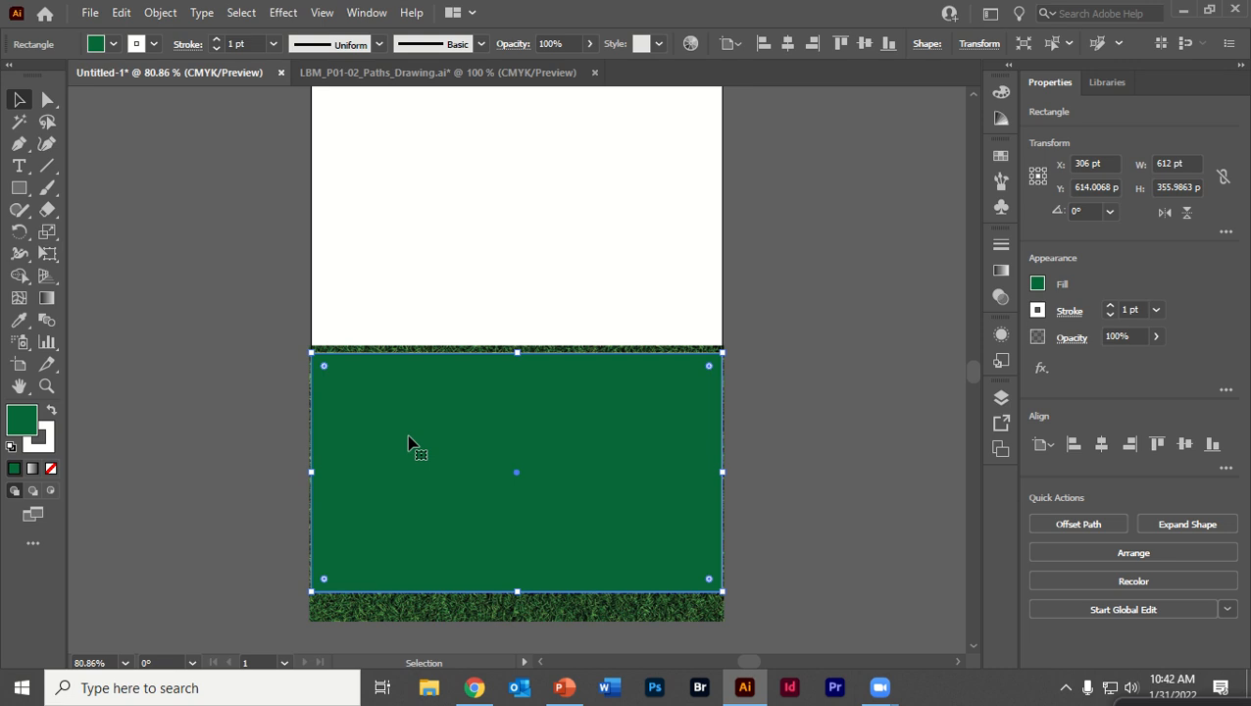
click(255, 321)
drag(233, 294, 780, 645)
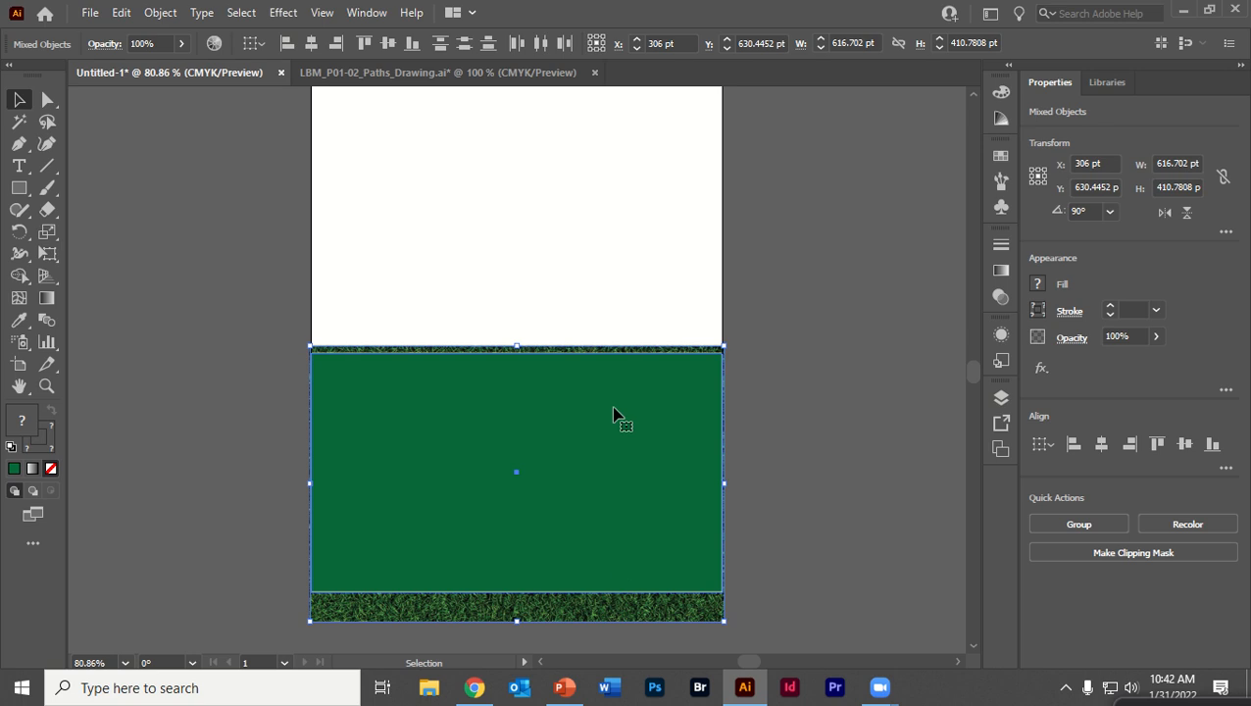
right_click(467, 364)
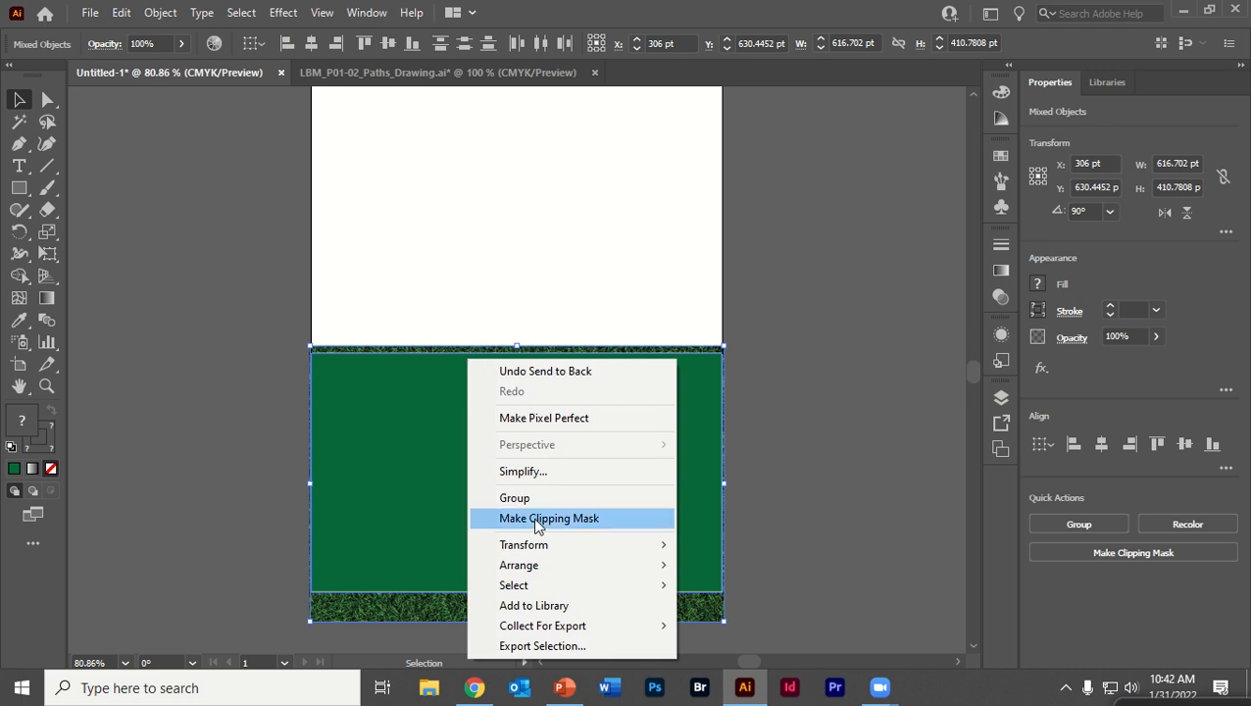
click(607, 527)
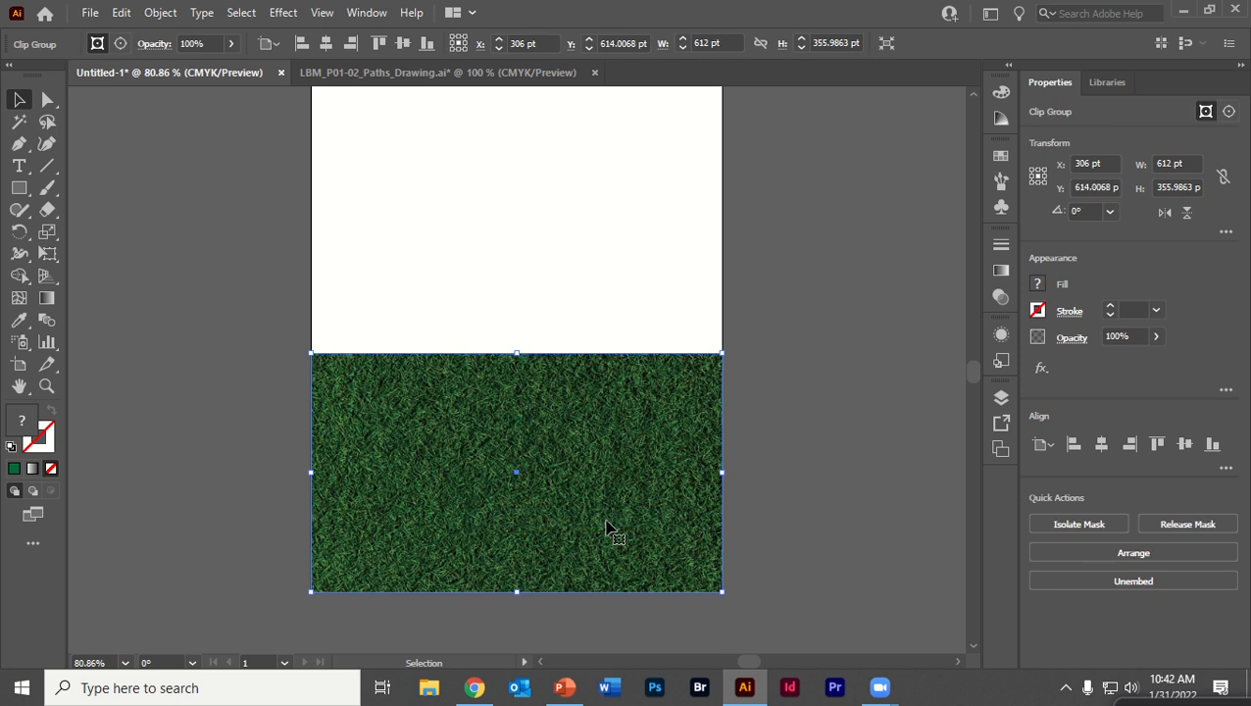
Move the clipped grass group up and left and enlarge it to about 619 × 360 pt
click(811, 507)
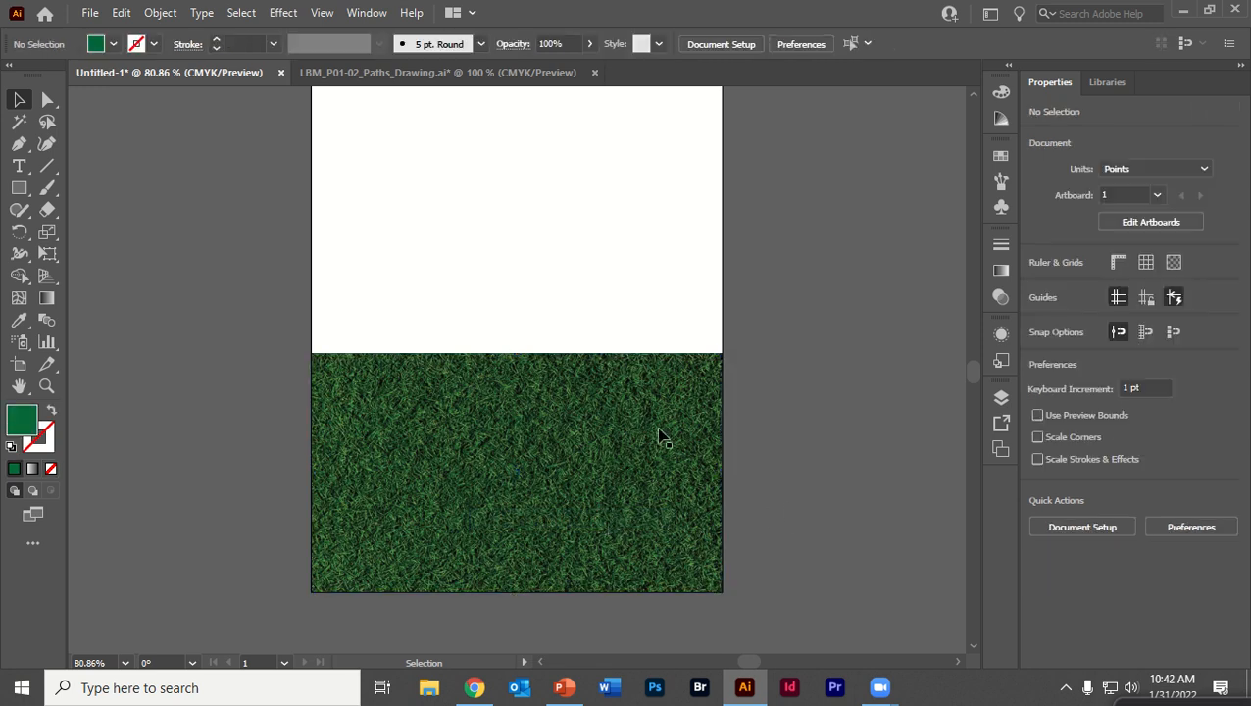
click(532, 412)
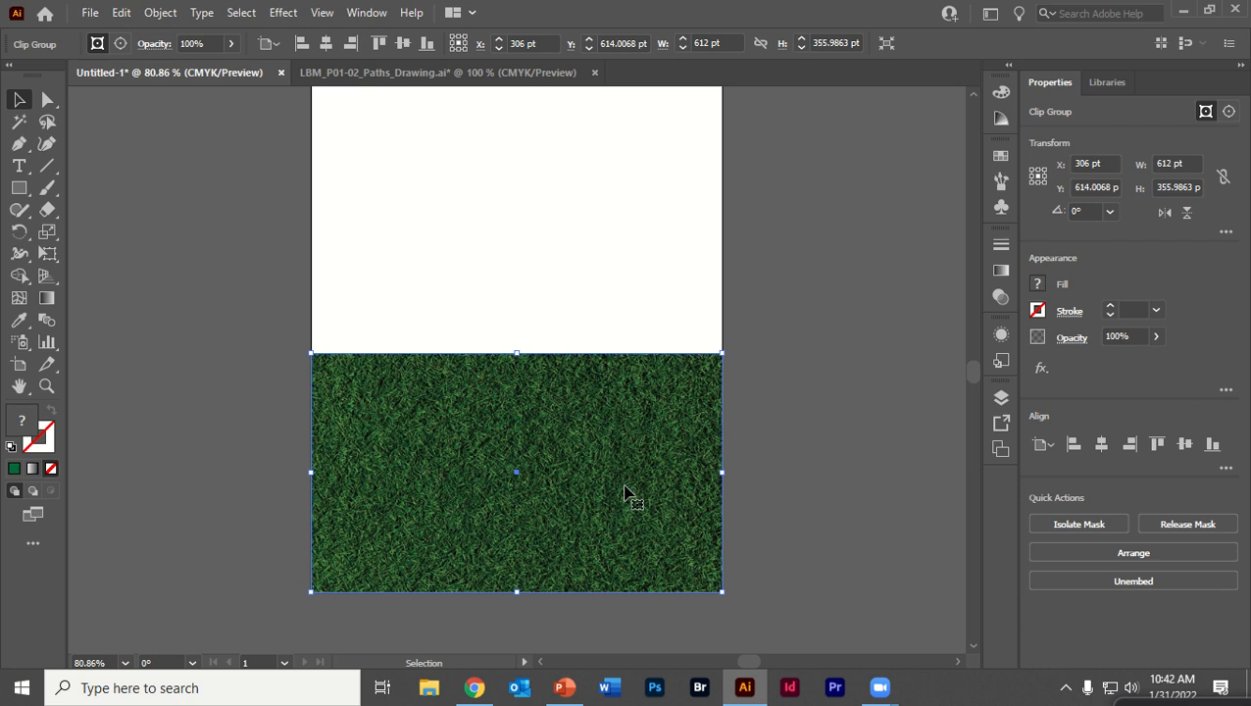
mouse_move(433, 413)
mouse_down()
mouse_move(422, 395)
mouse_move(455, 419)
mouse_move(425, 413)
mouse_move(438, 419)
mouse_up()
mouse_move(522, 413)
mouse_down()
mouse_move(366, 410)
mouse_move(527, 409)
mouse_move(480, 321)
mouse_move(513, 424)
mouse_move(527, 405)
mouse_move(513, 405)
mouse_up()
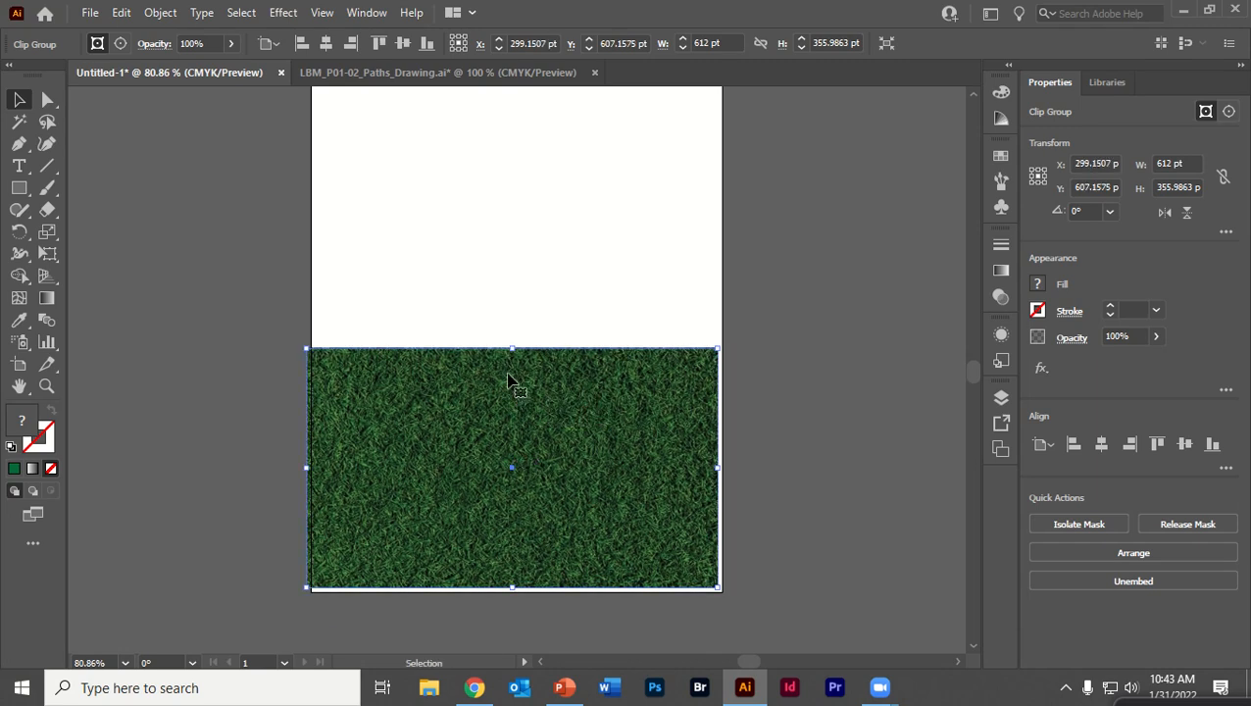
drag(717, 588, 721, 594)
click(785, 528)
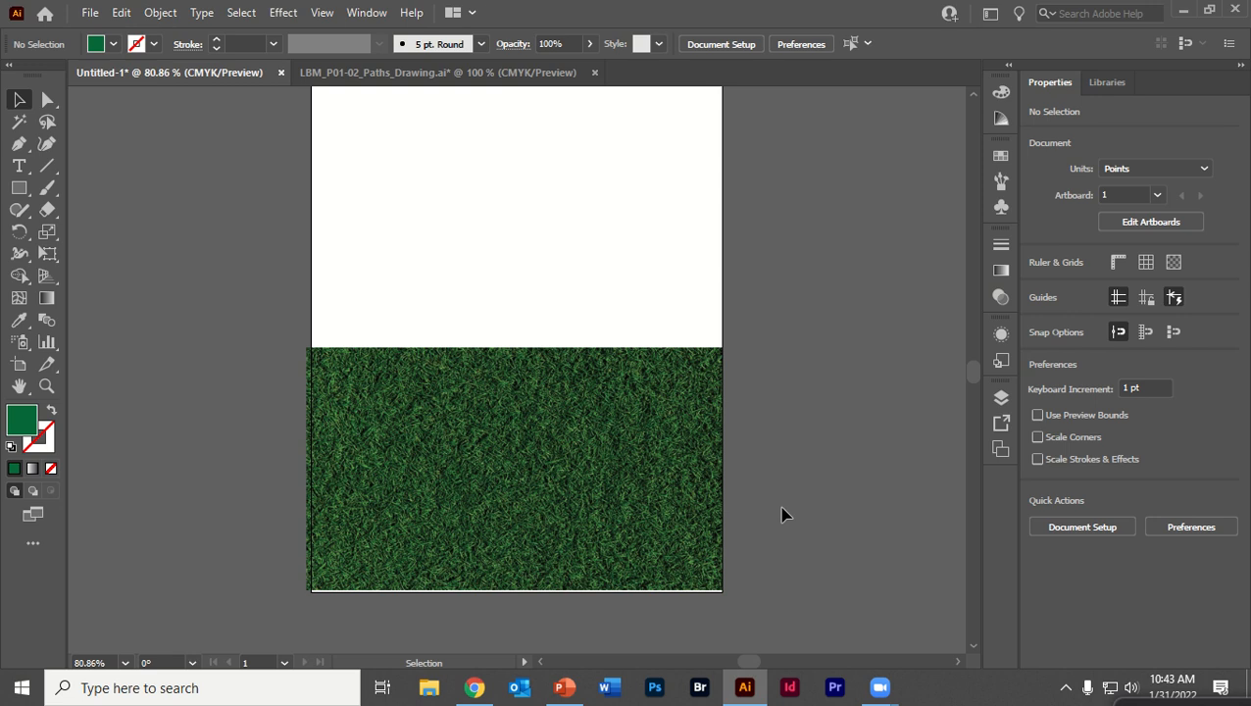
Nudge the clipped grass group down 2 pt to align with the artboard's bottom edge
drag(545, 432, 542, 434)
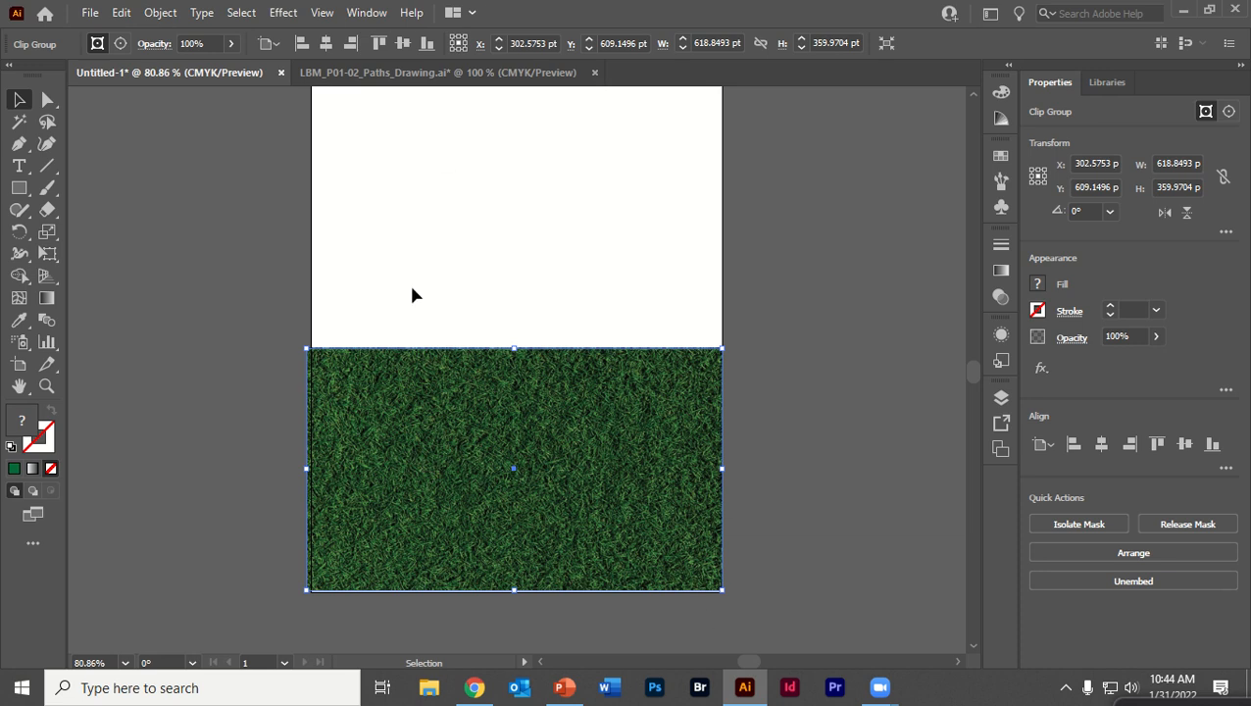
click(807, 338)
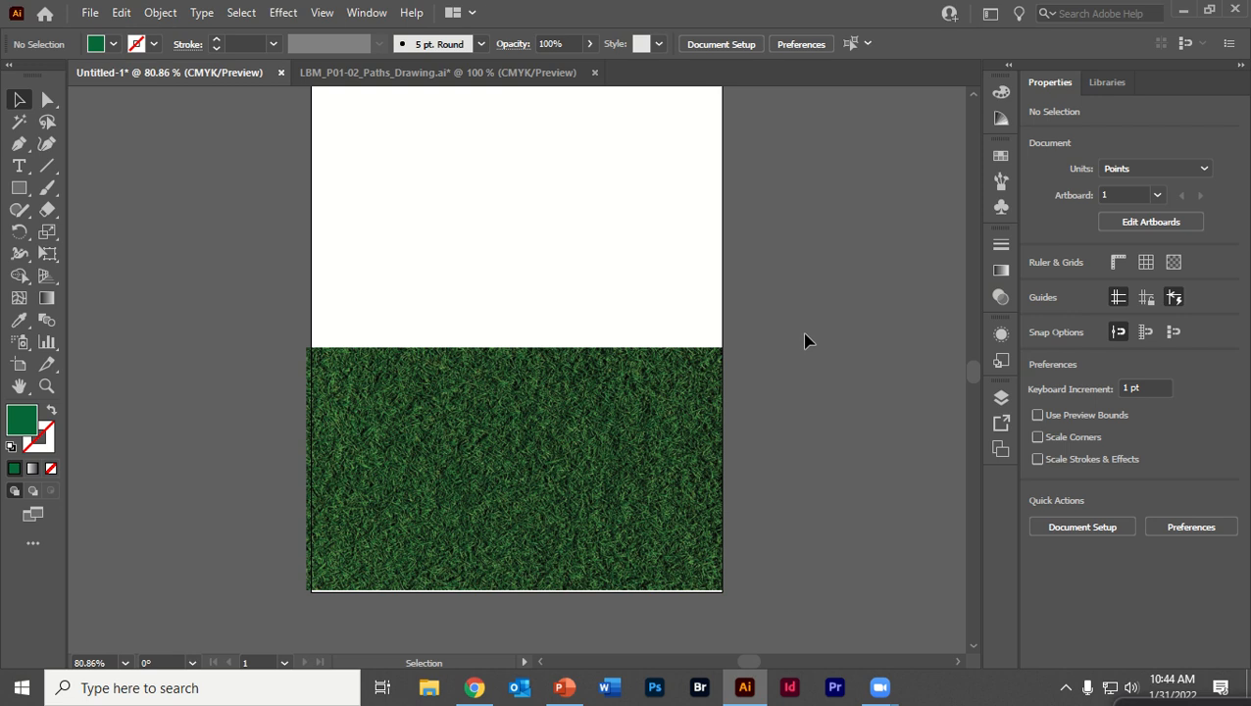
click(640, 397)
key(Down)
key(Down)
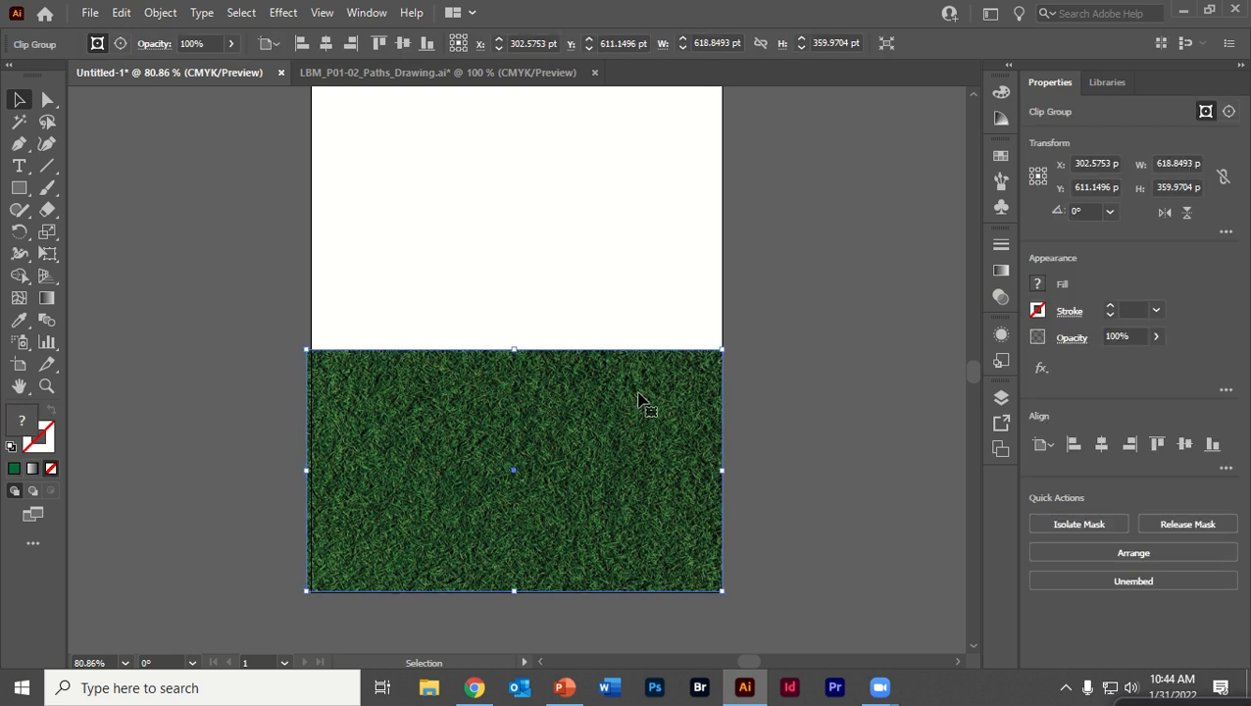
click(771, 378)
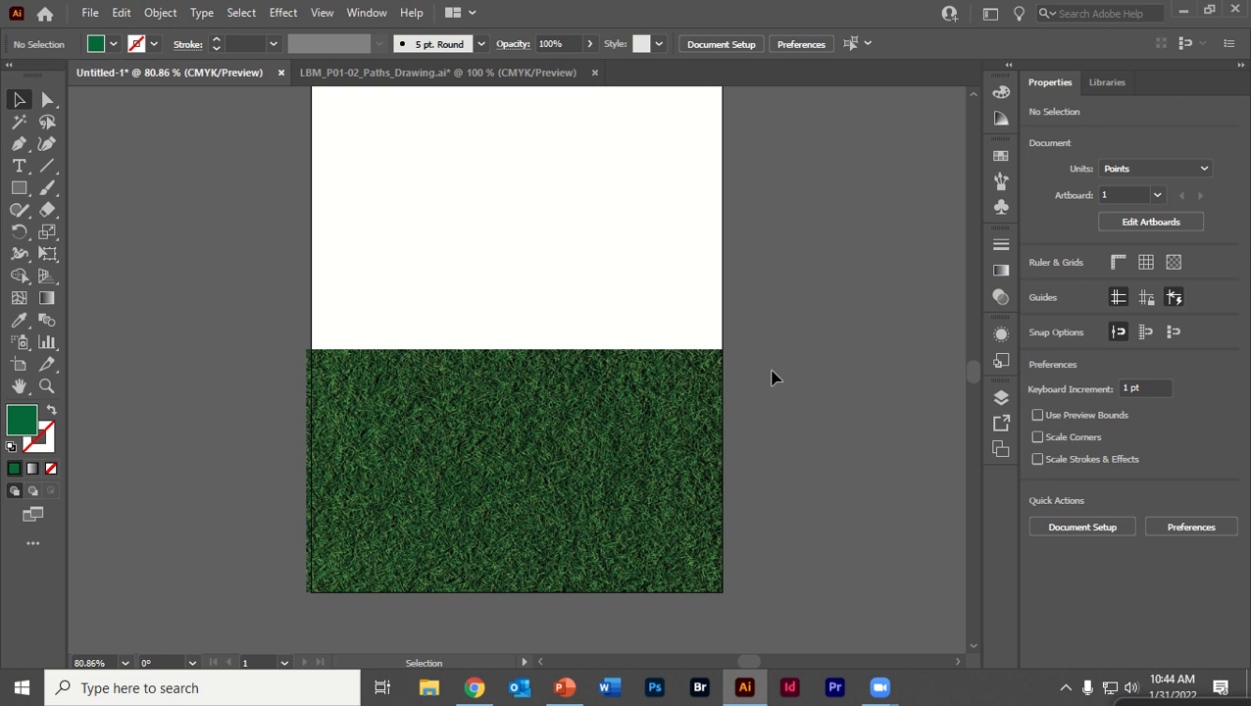
click(89, 13)
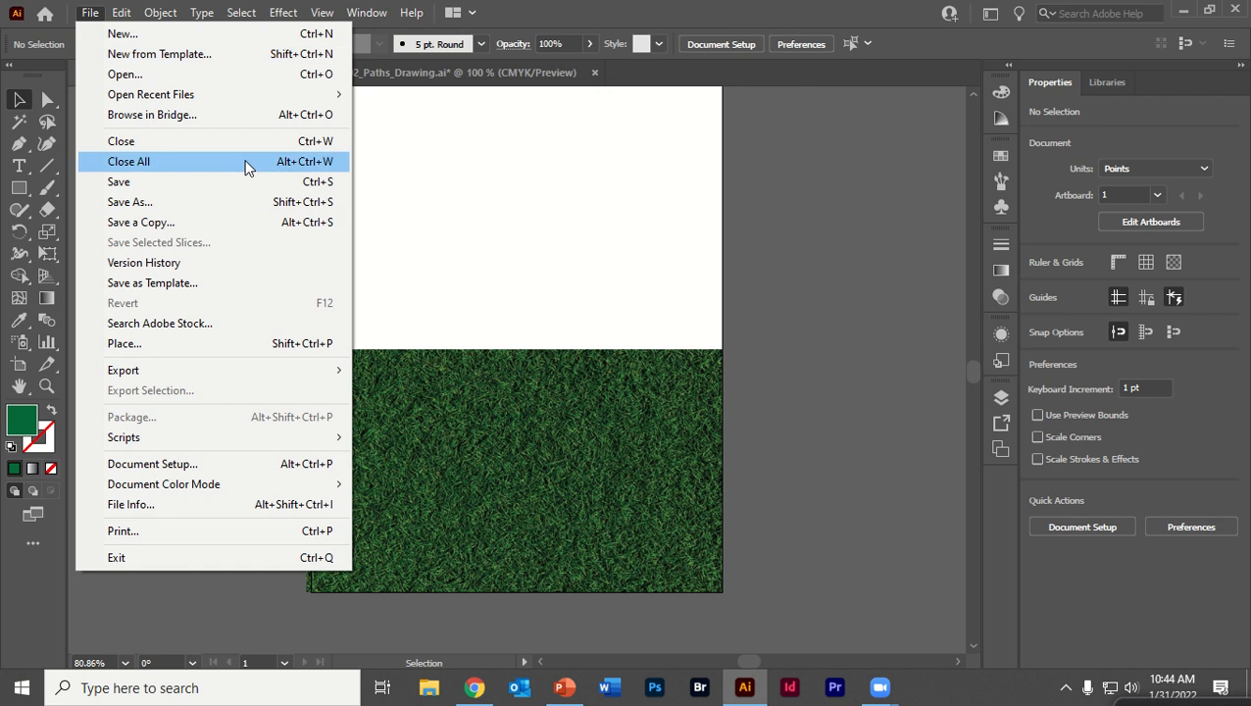
mouse_move(278, 98)
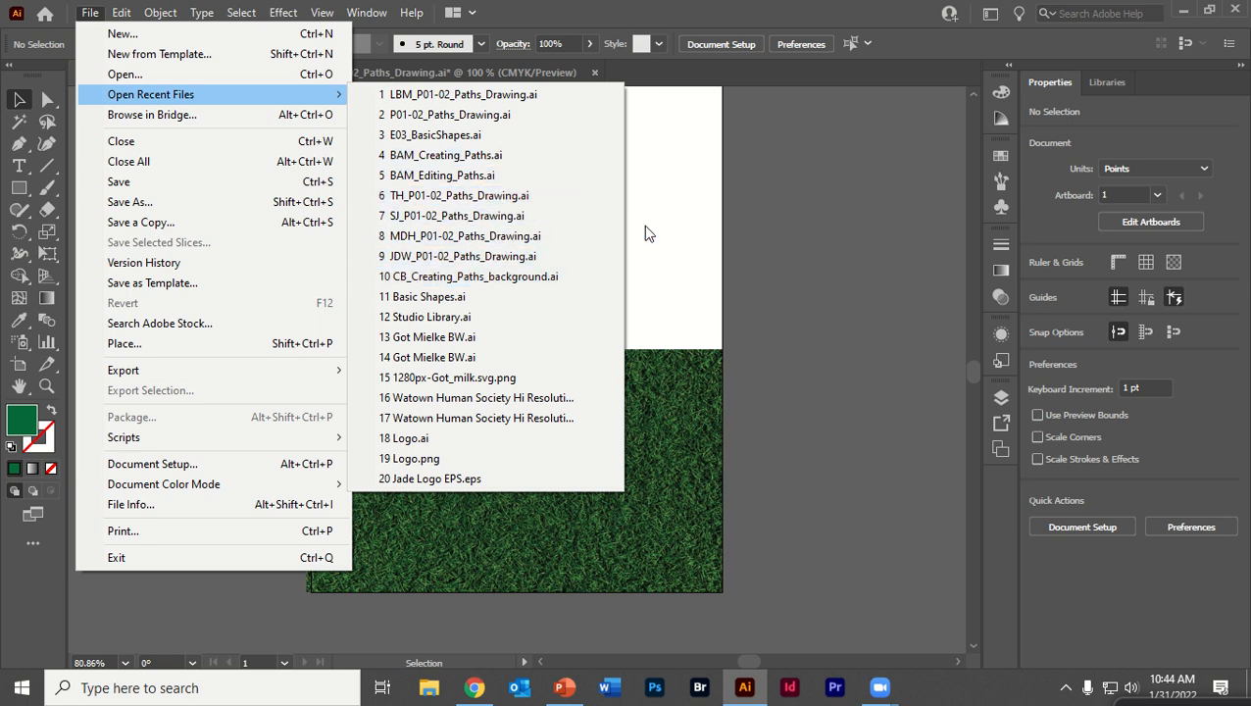
click(814, 221)
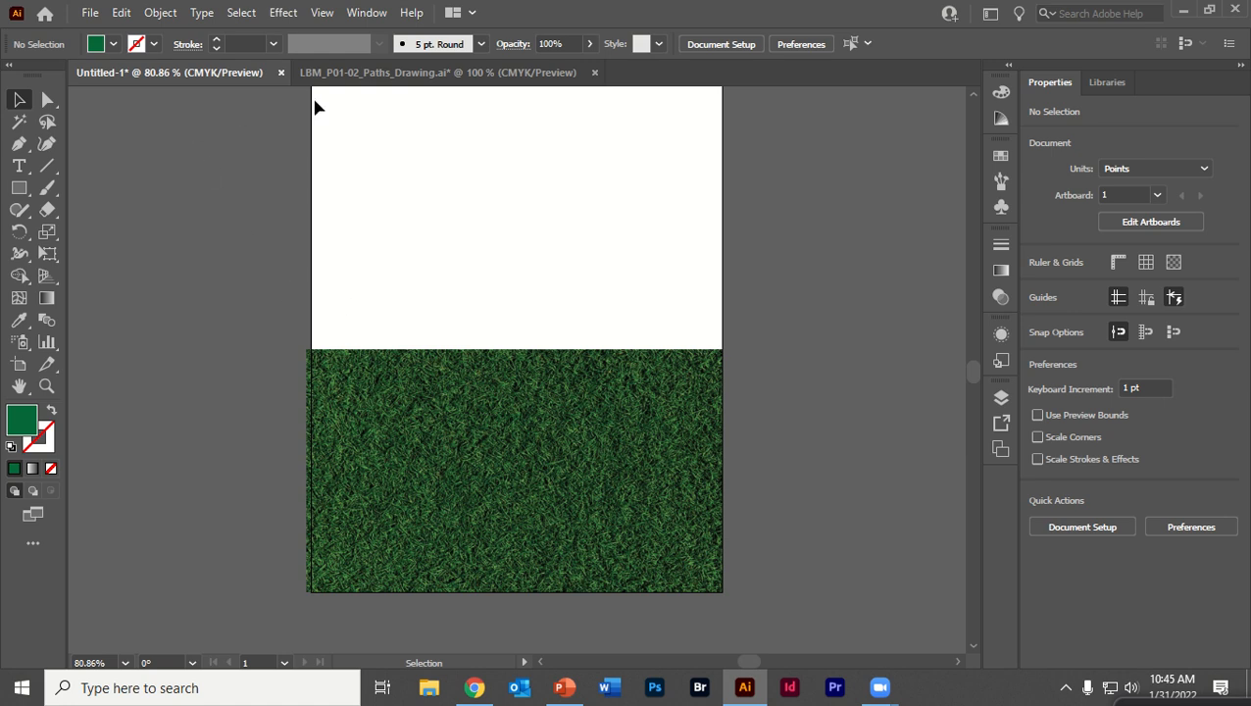
Switch to the LBM_P01-02_Paths_Drawing document and delete the night-sky mountain photo
click(350, 74)
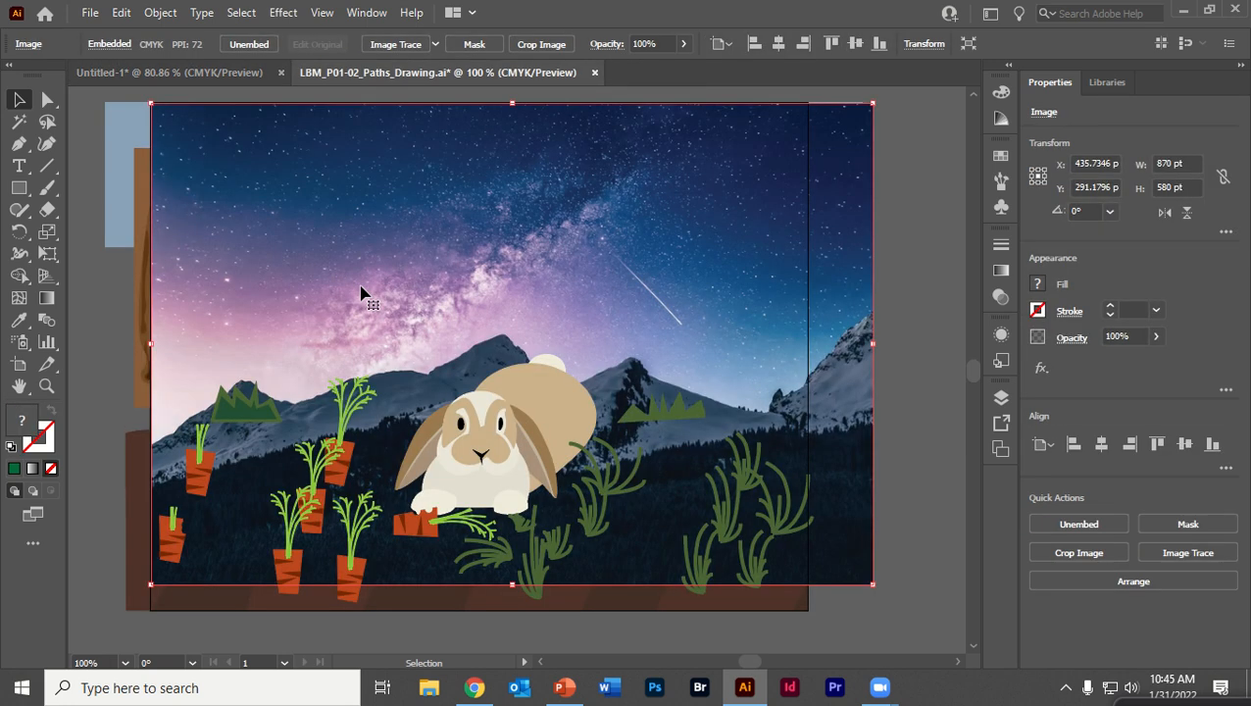
drag(832, 207, 961, 234)
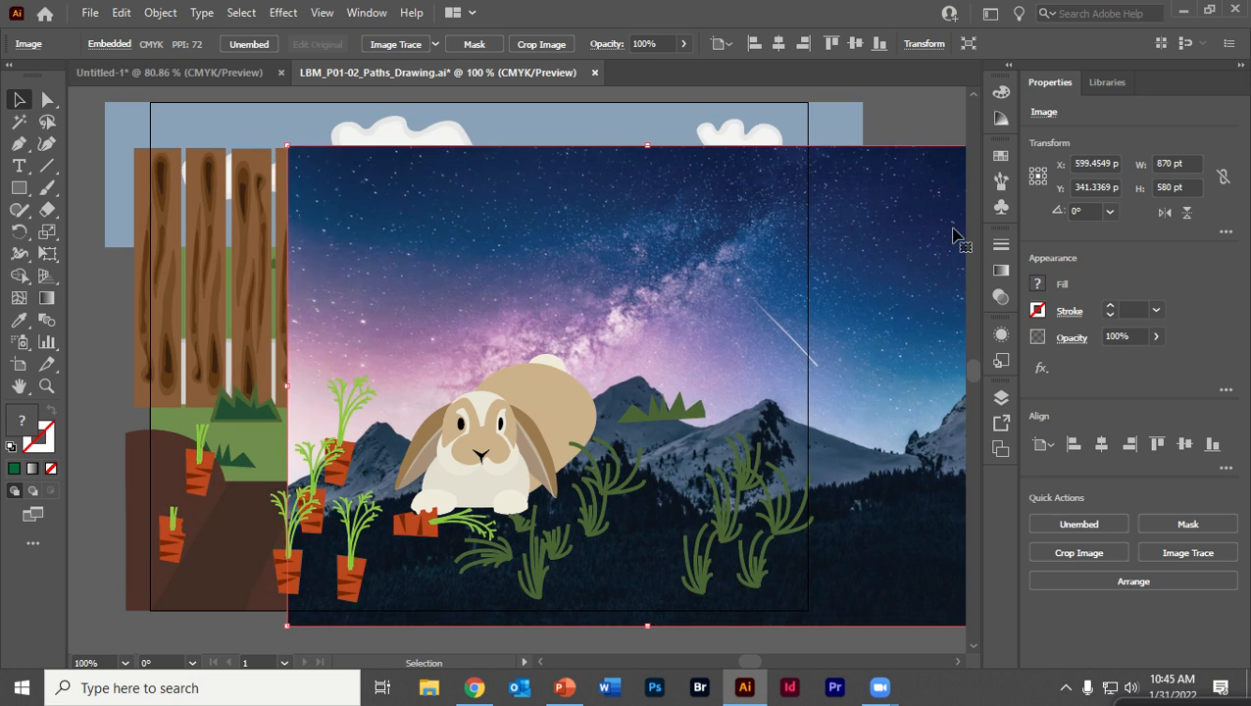
key(Delete)
Stretch the sky rectangle and the left and right ground shapes out past the artboard edges
click(860, 244)
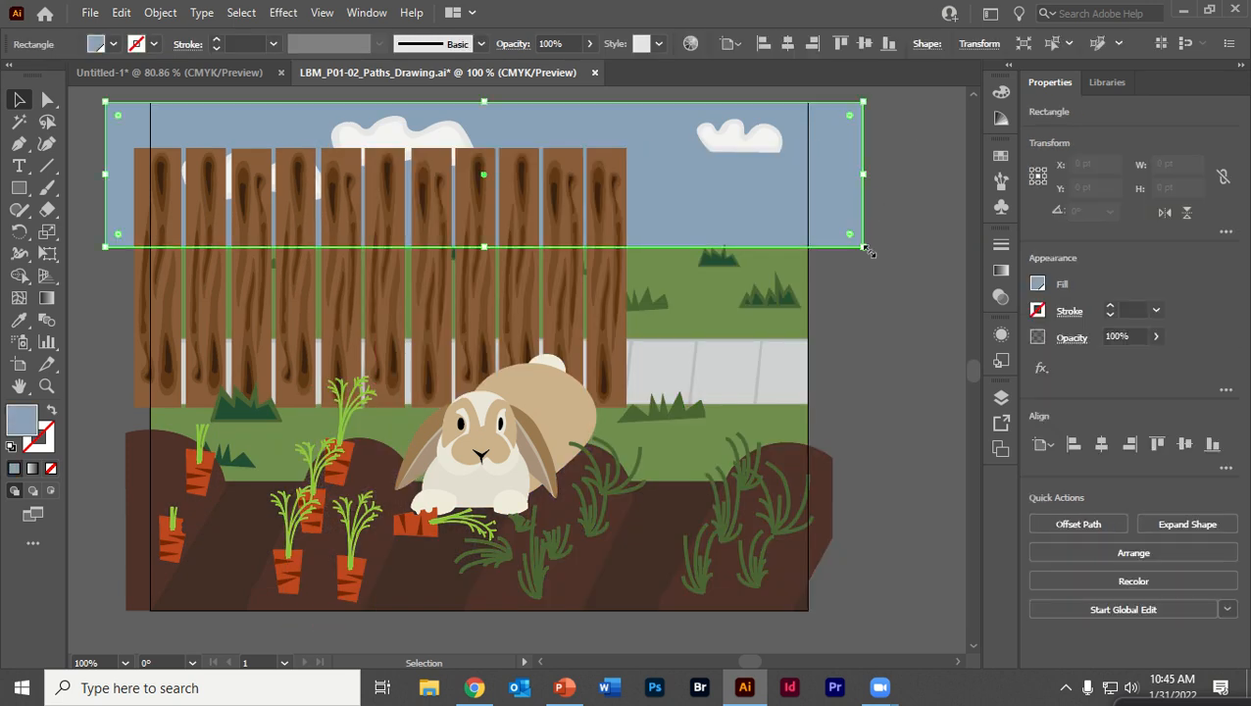
drag(863, 247, 886, 301)
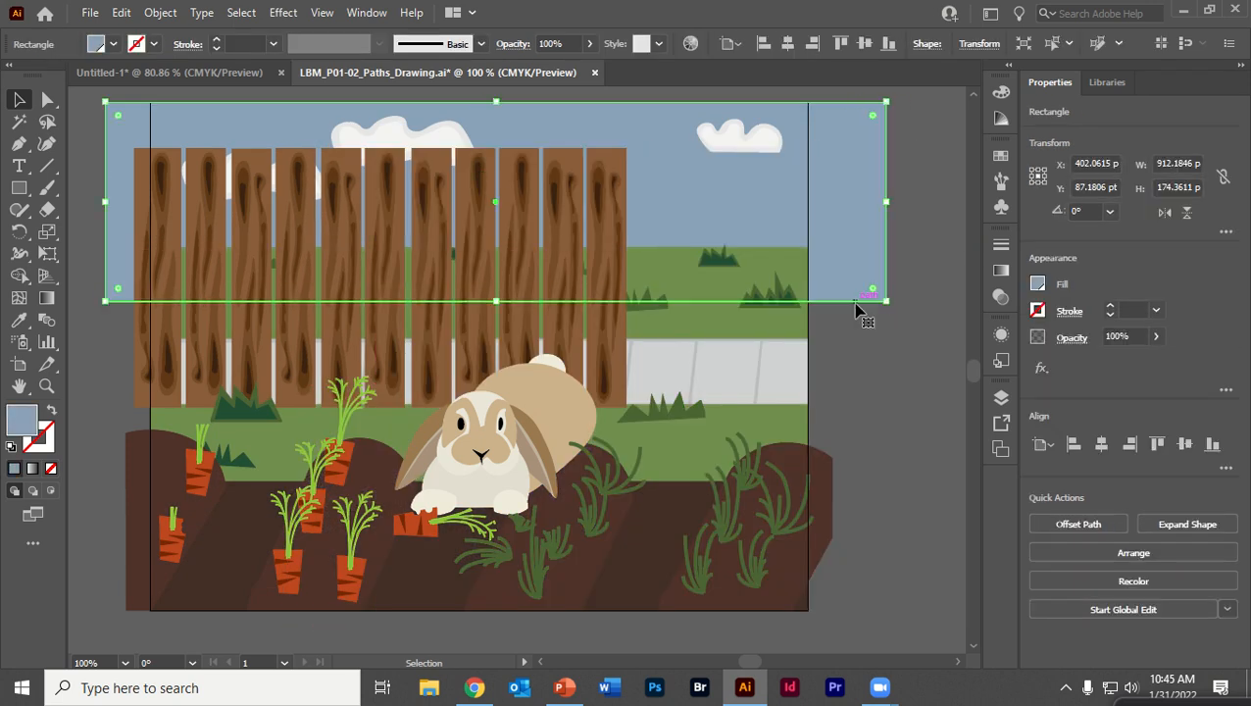
click(831, 472)
drag(834, 442, 886, 422)
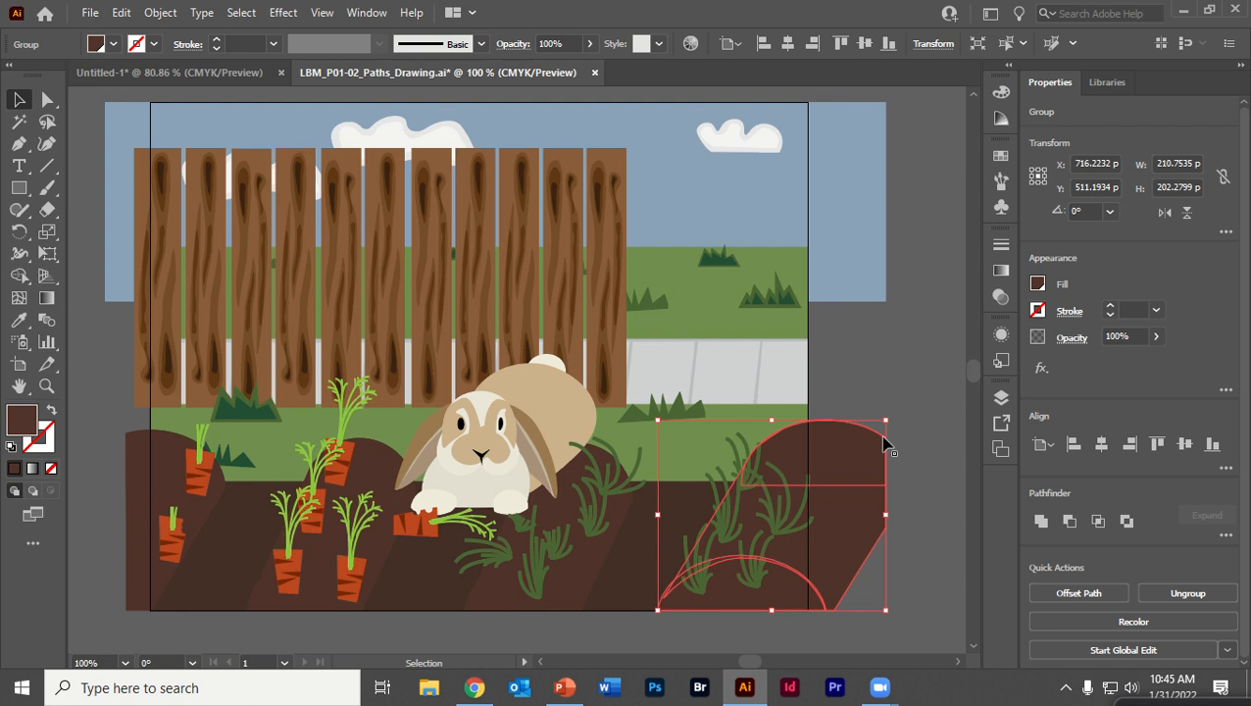
click(141, 462)
drag(125, 431, 98, 423)
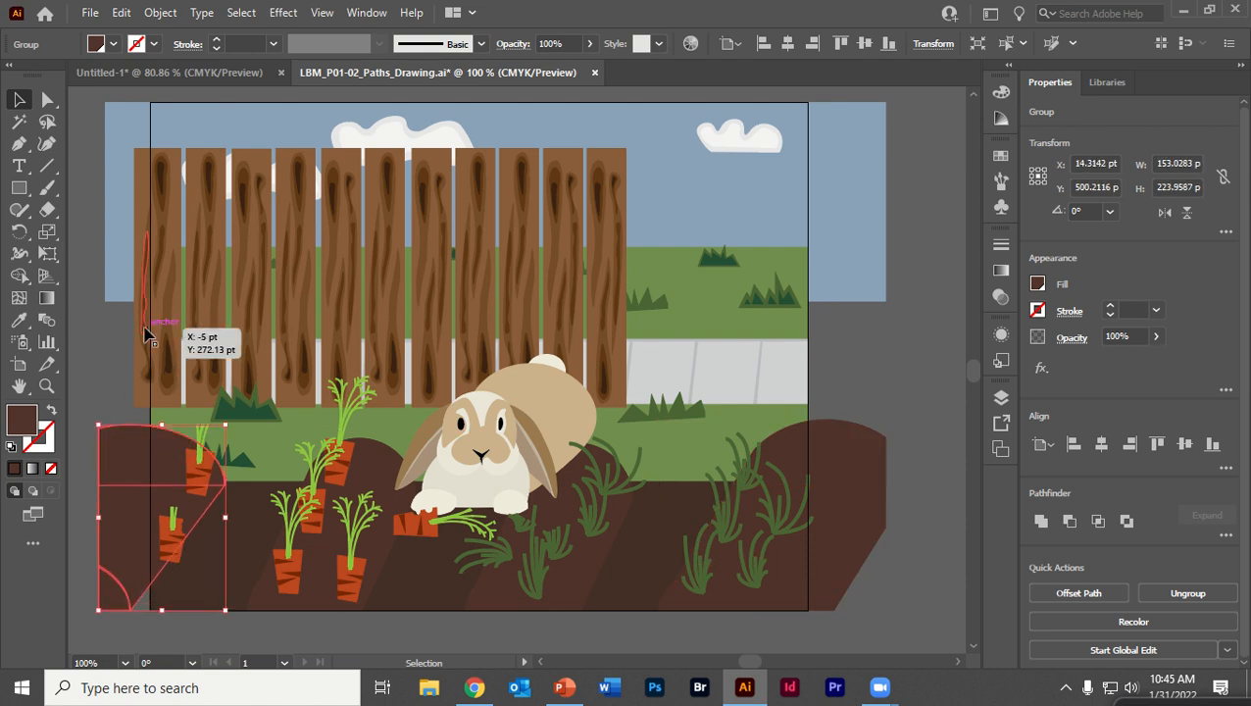
Widen the leftmost fence plank so it extends past the artboard's left edge
click(149, 320)
drag(140, 278, 105, 278)
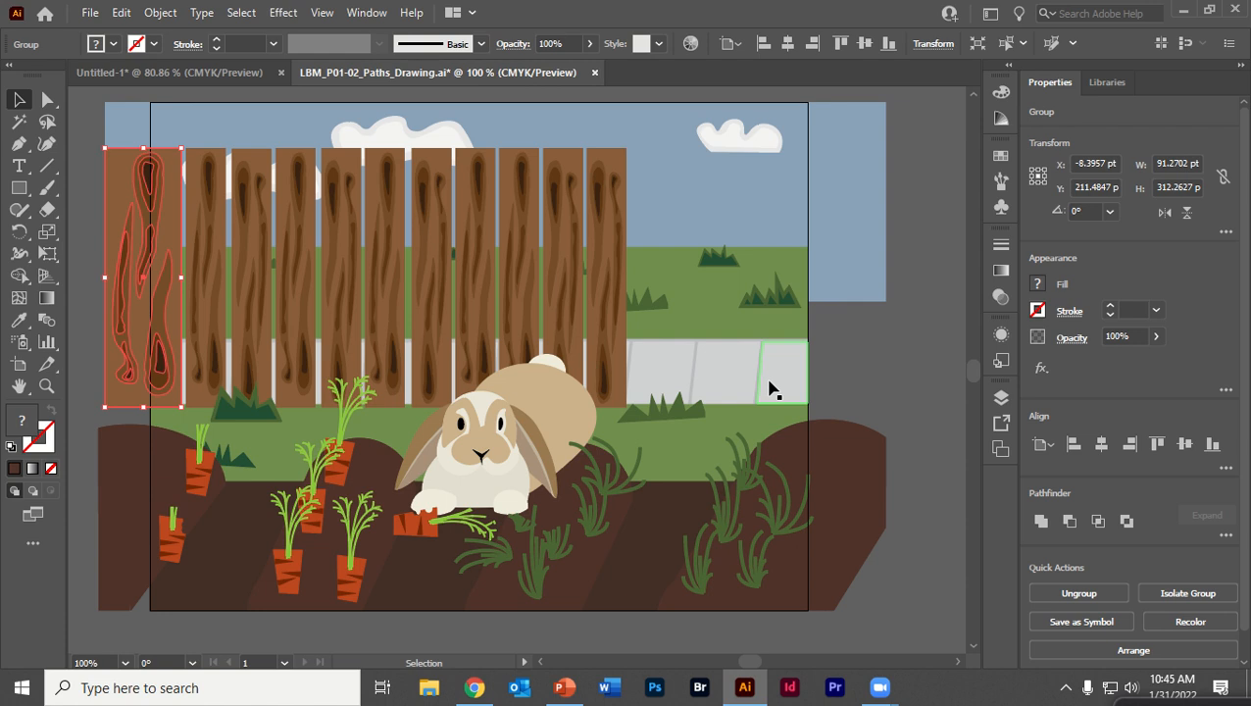
key(ctrl+minus)
drag(767, 400, 487, 326)
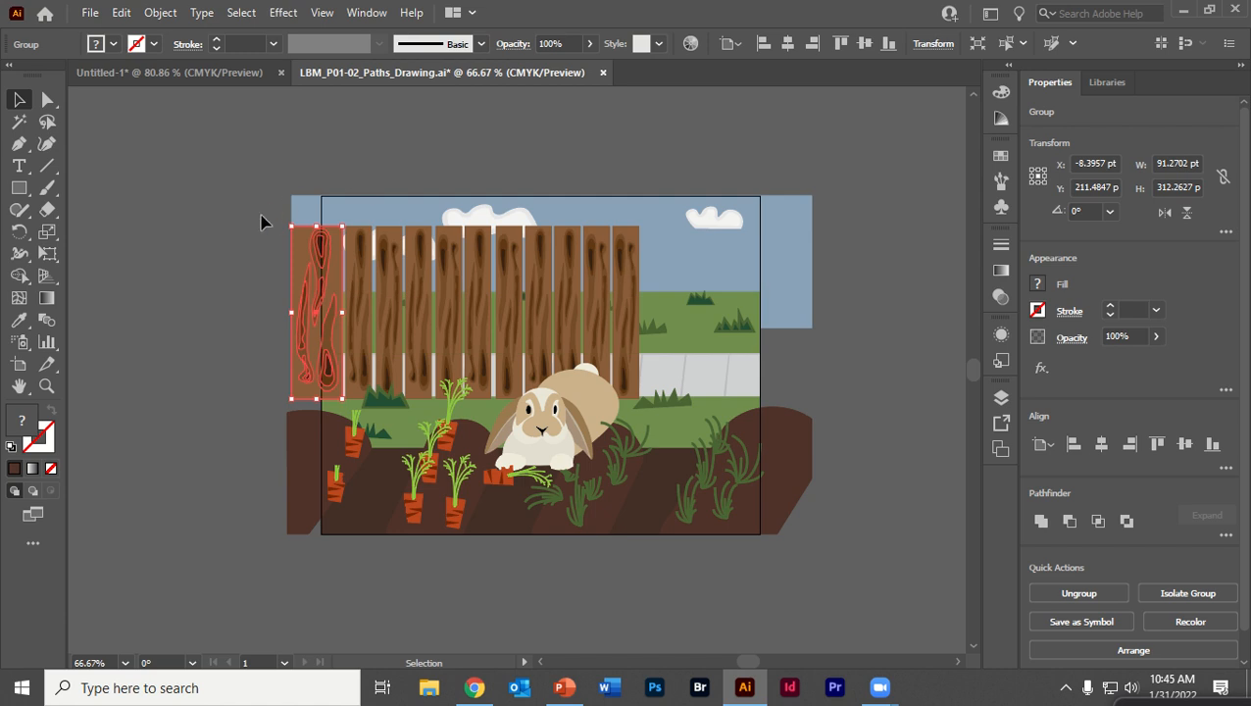
Draw a rectangle about 792 × 612.5 pt covering the whole artboard with the Rectangle tool
click(17, 189)
click(17, 194)
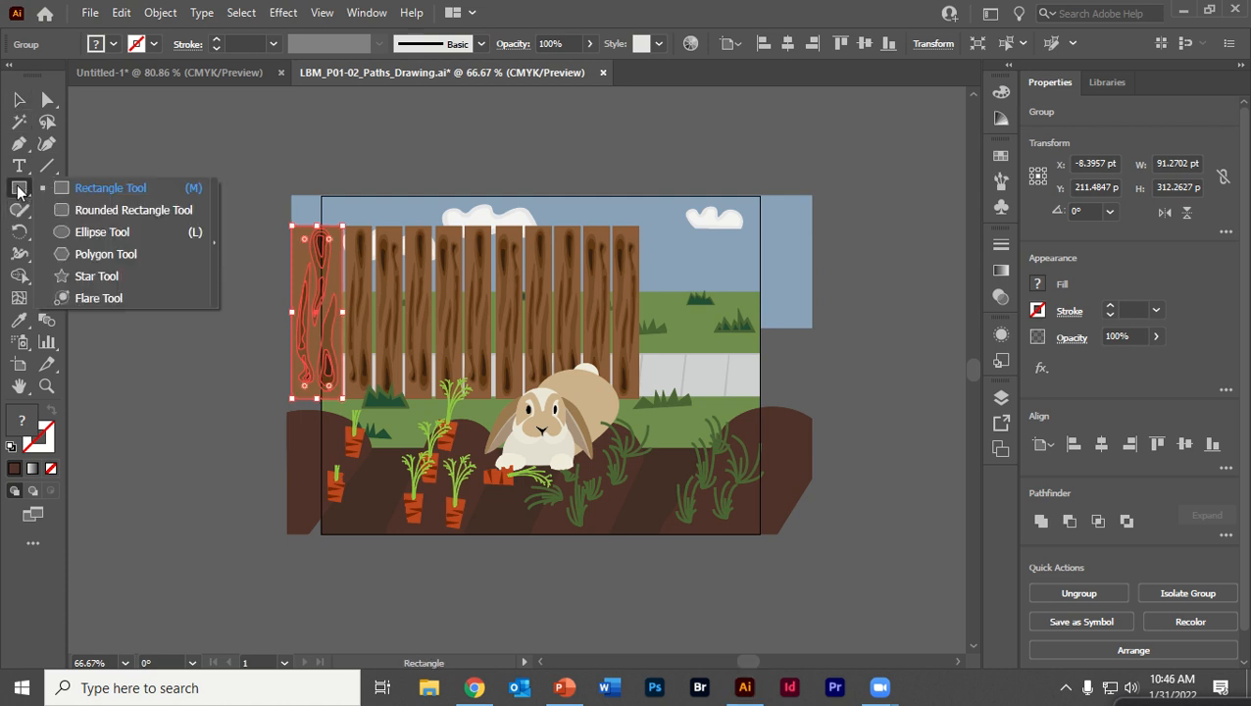
click(82, 190)
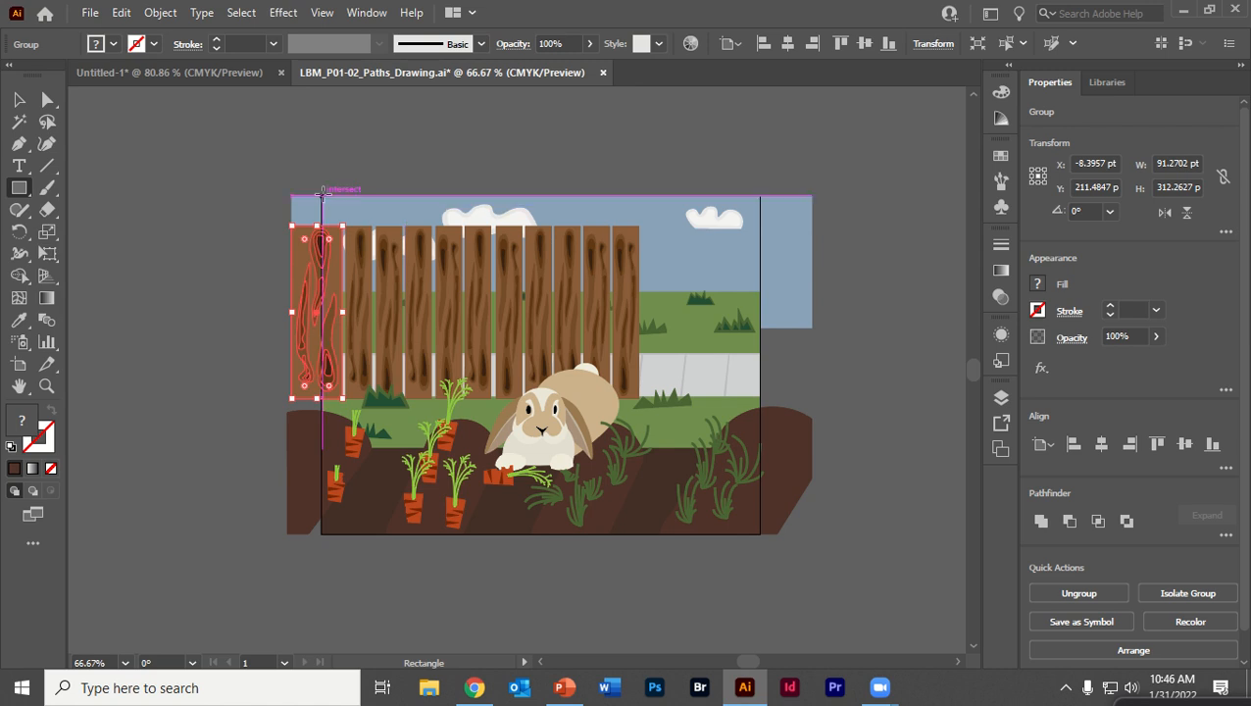
drag(321, 194, 761, 534)
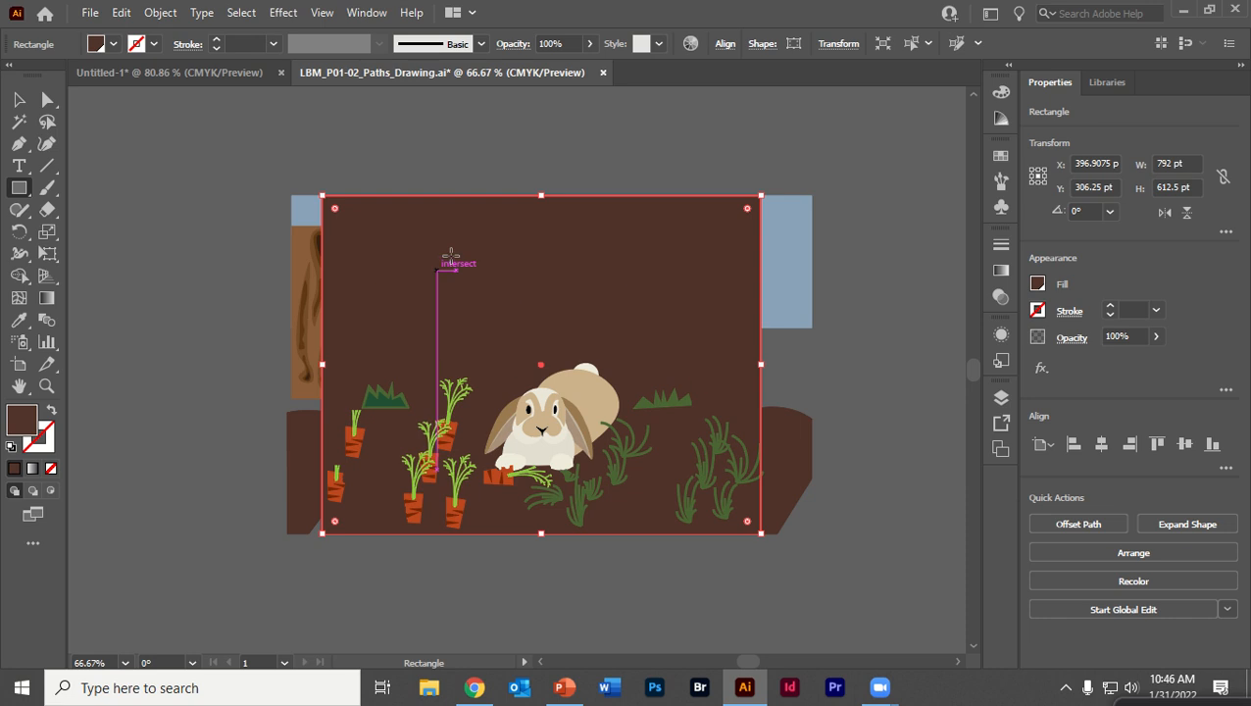
Move the artboard-sized rectangle to the top of Layer 1 so it sits above all other artwork
right_click(454, 245)
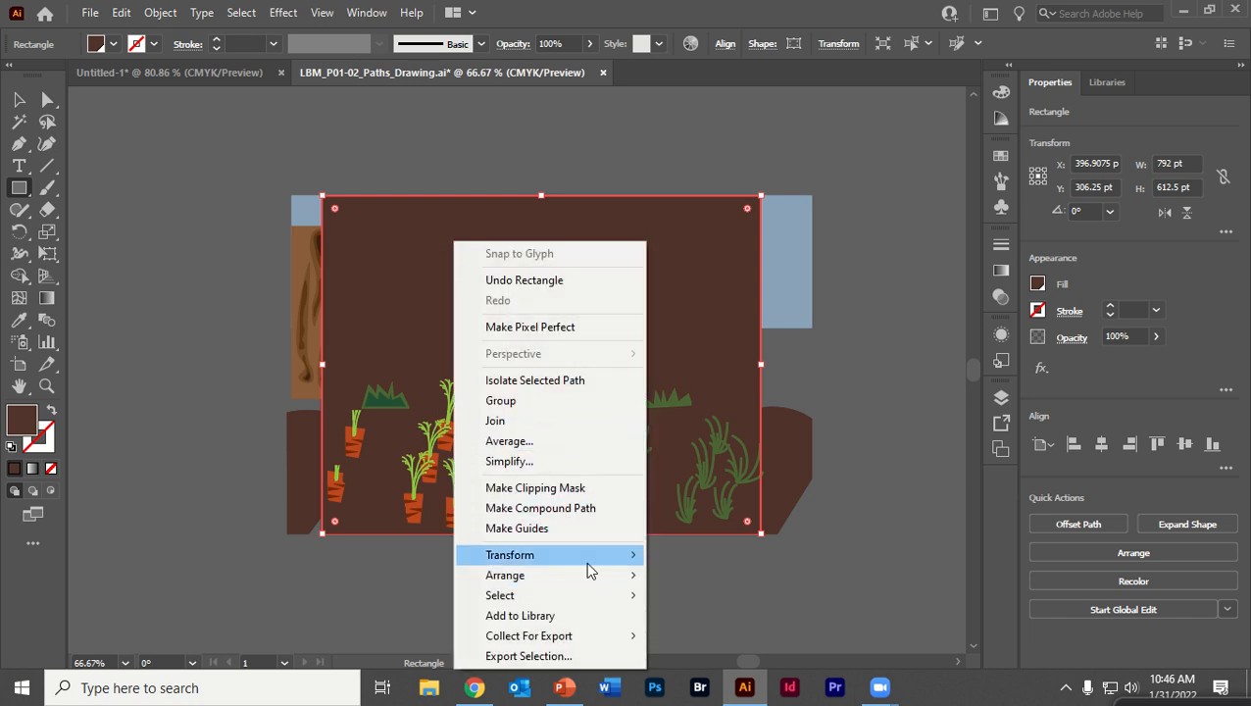
mouse_move(588, 576)
click(729, 579)
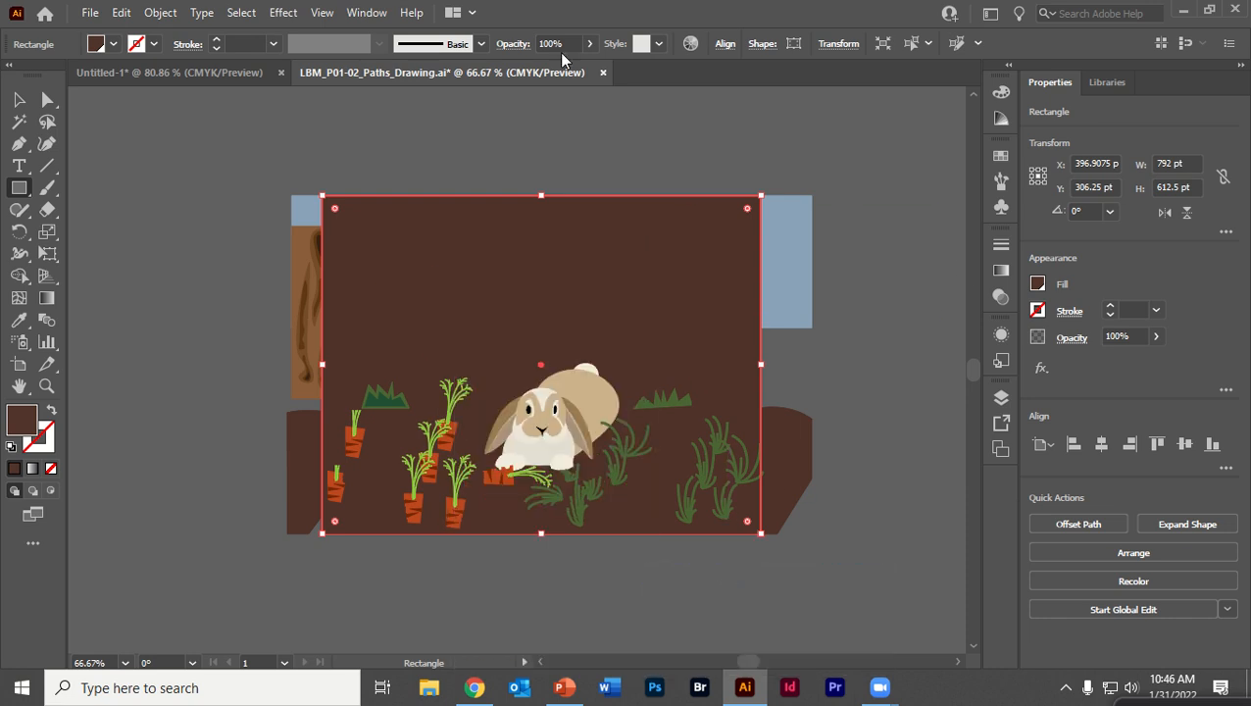
click(366, 12)
click(485, 539)
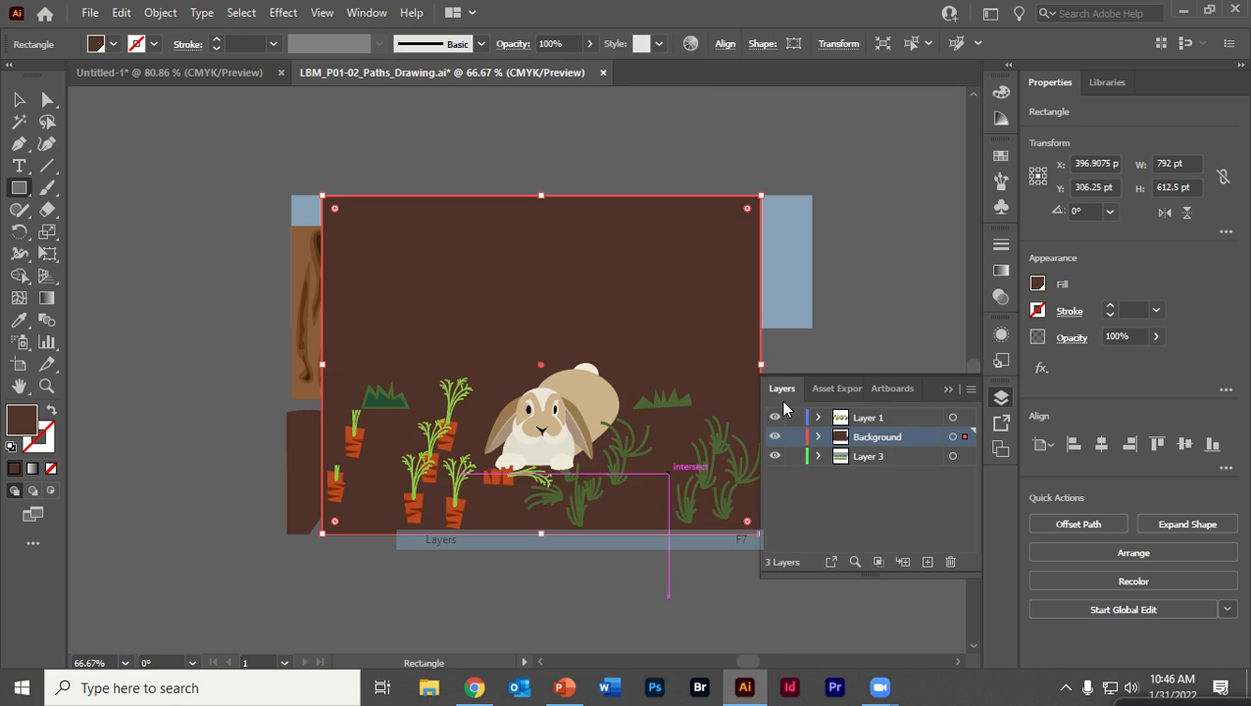
click(819, 438)
drag(859, 458, 855, 421)
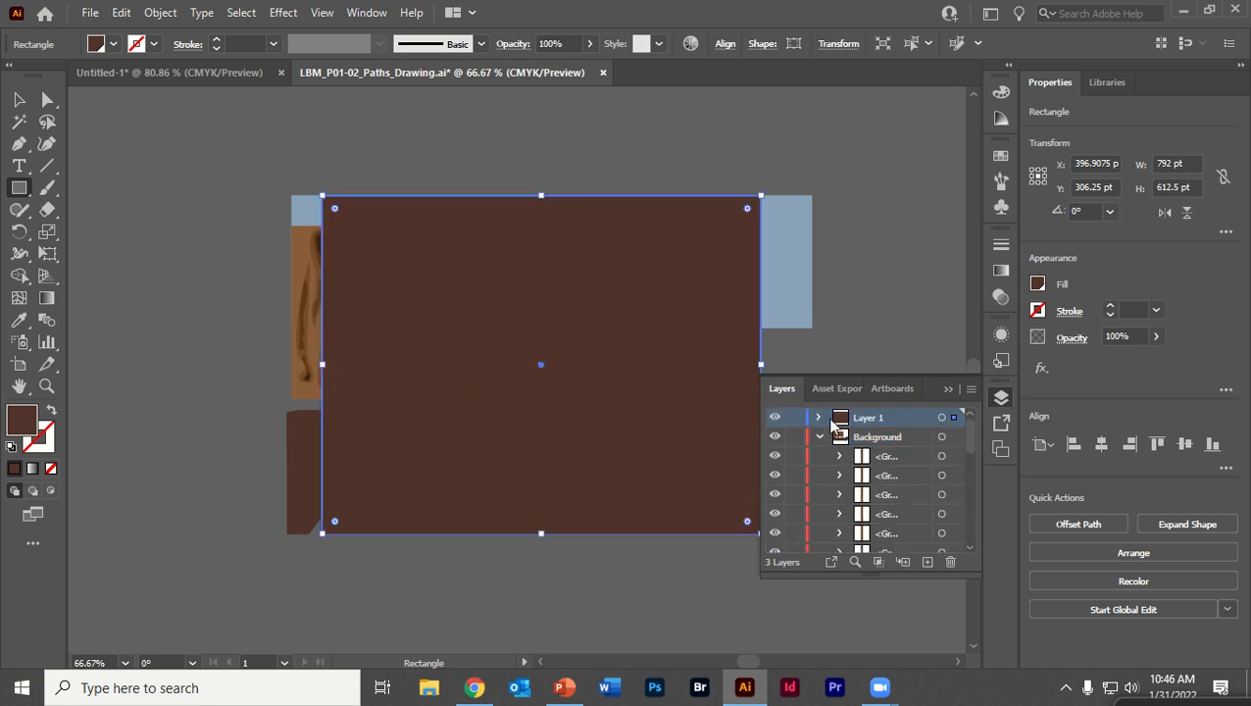
click(820, 419)
click(820, 419)
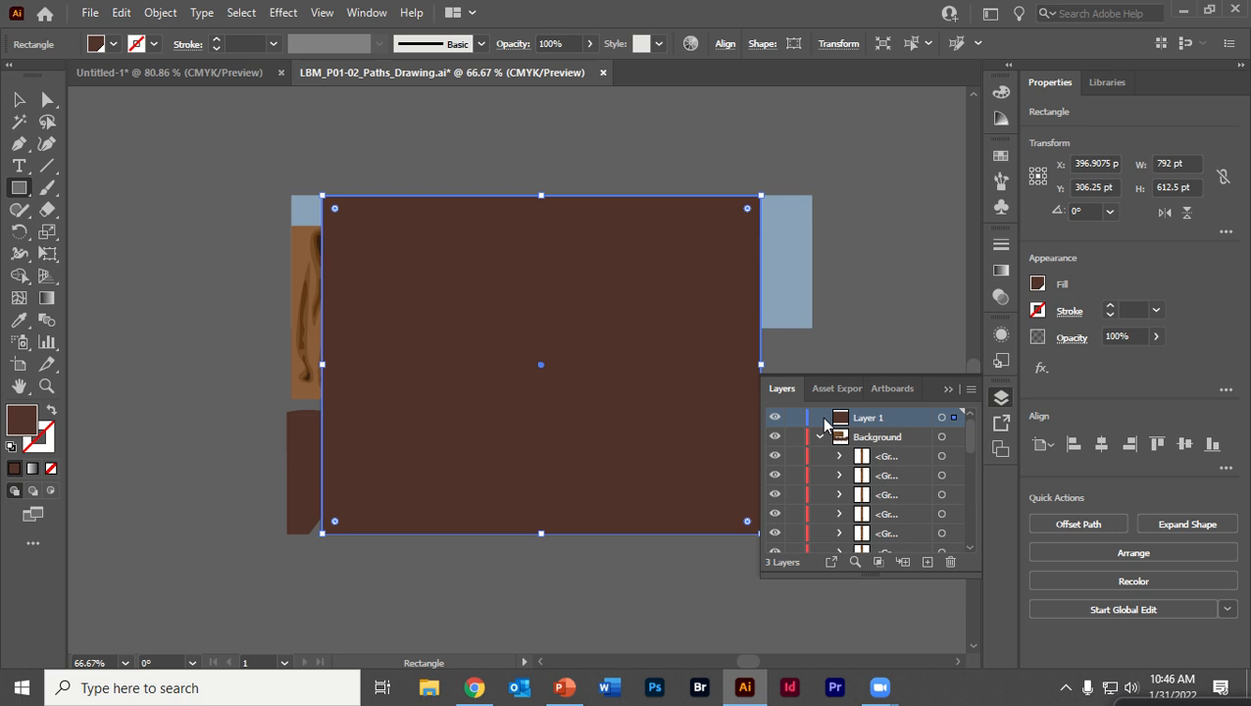
click(819, 437)
click(865, 283)
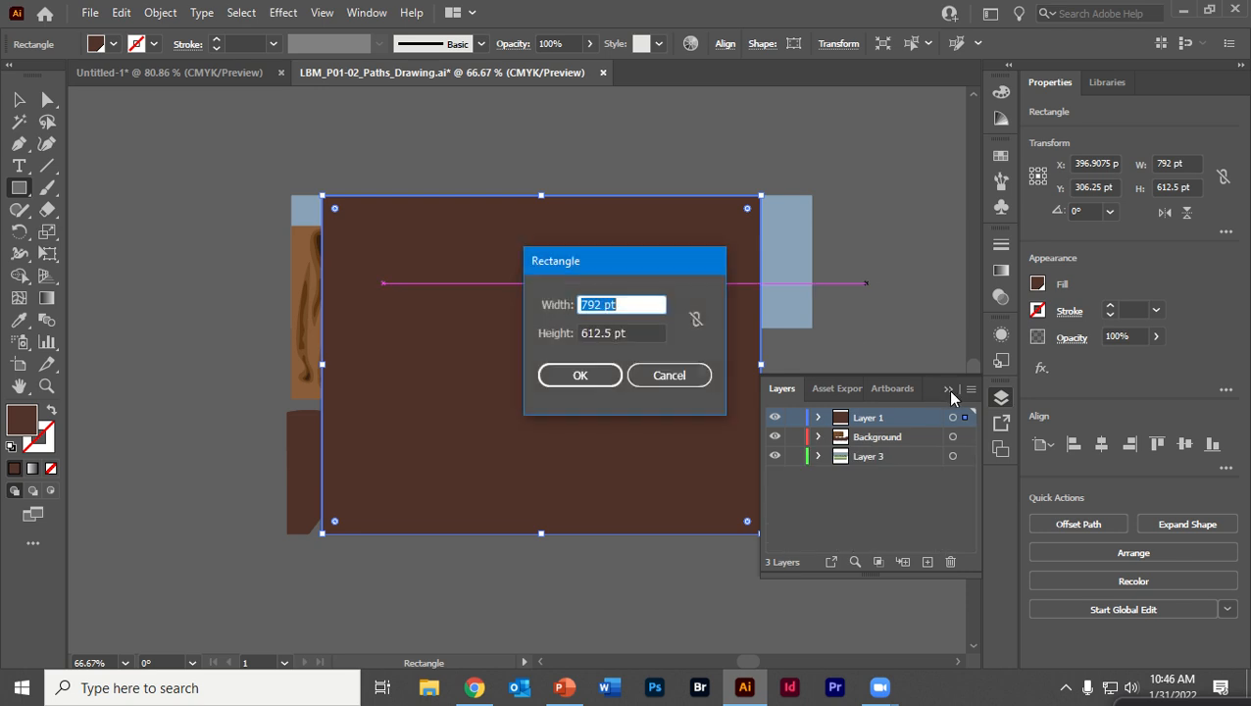
click(669, 375)
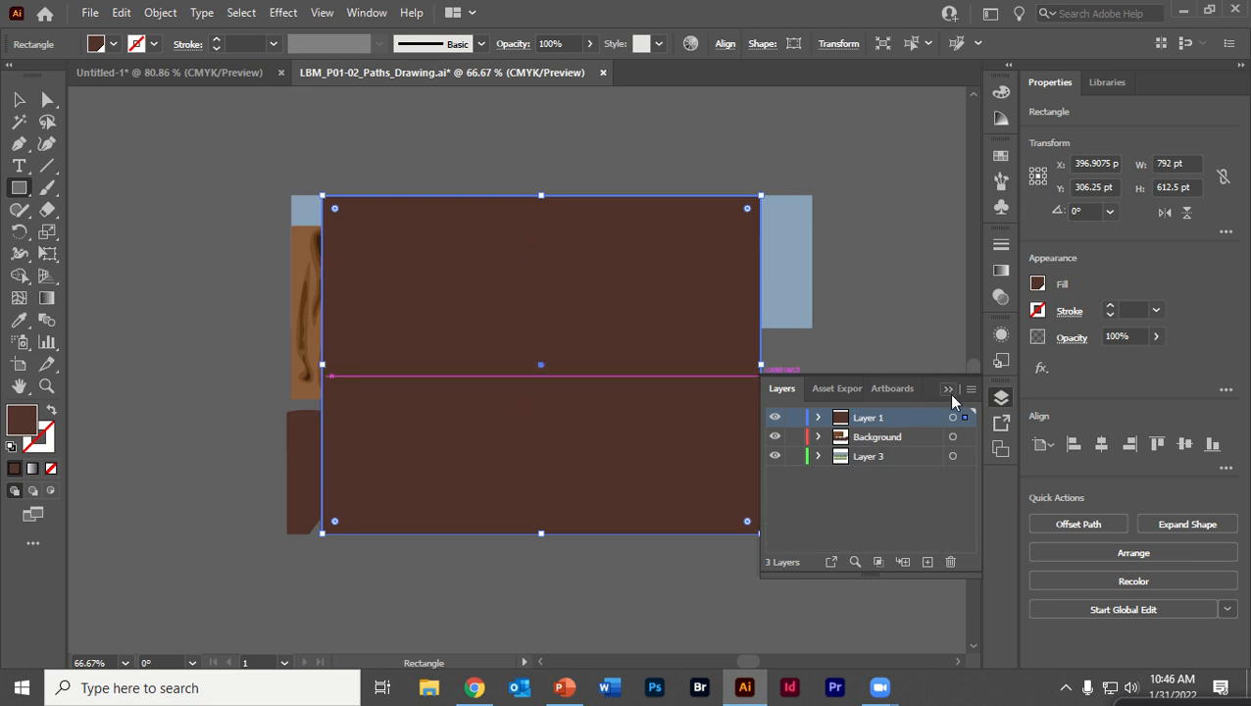
click(1001, 397)
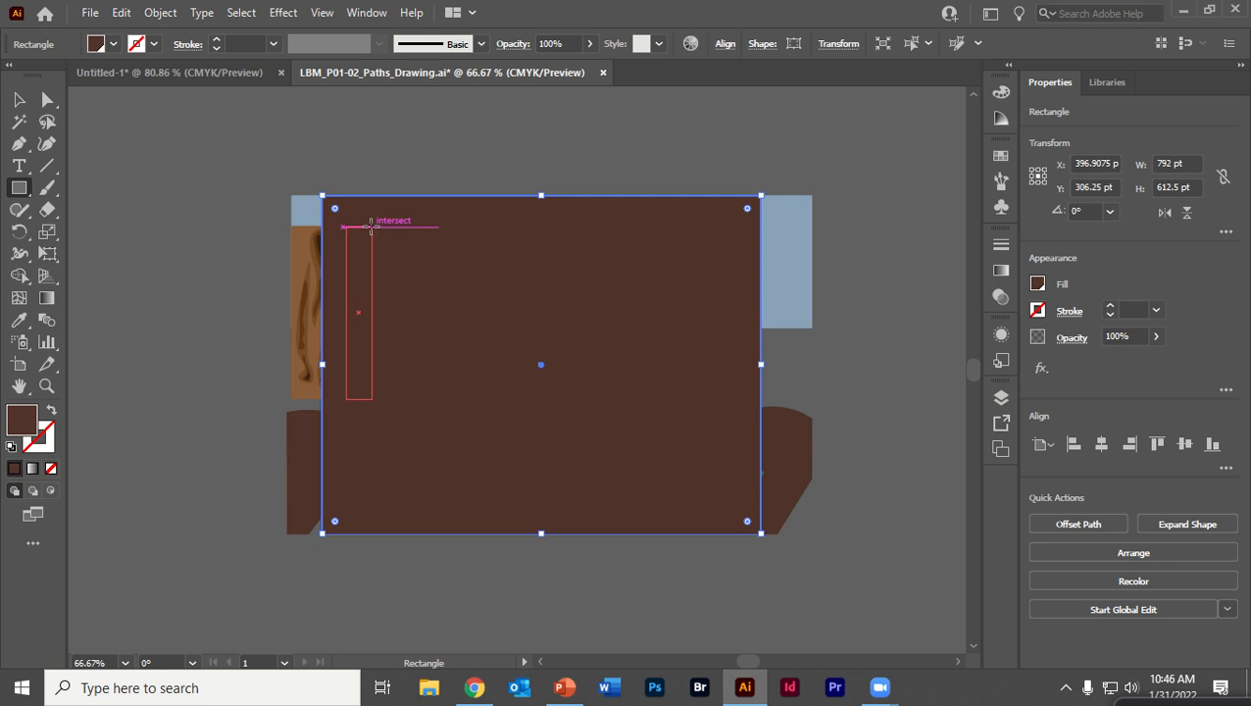
Select all artwork and make a clipping mask using the top artboard rectangle
click(20, 100)
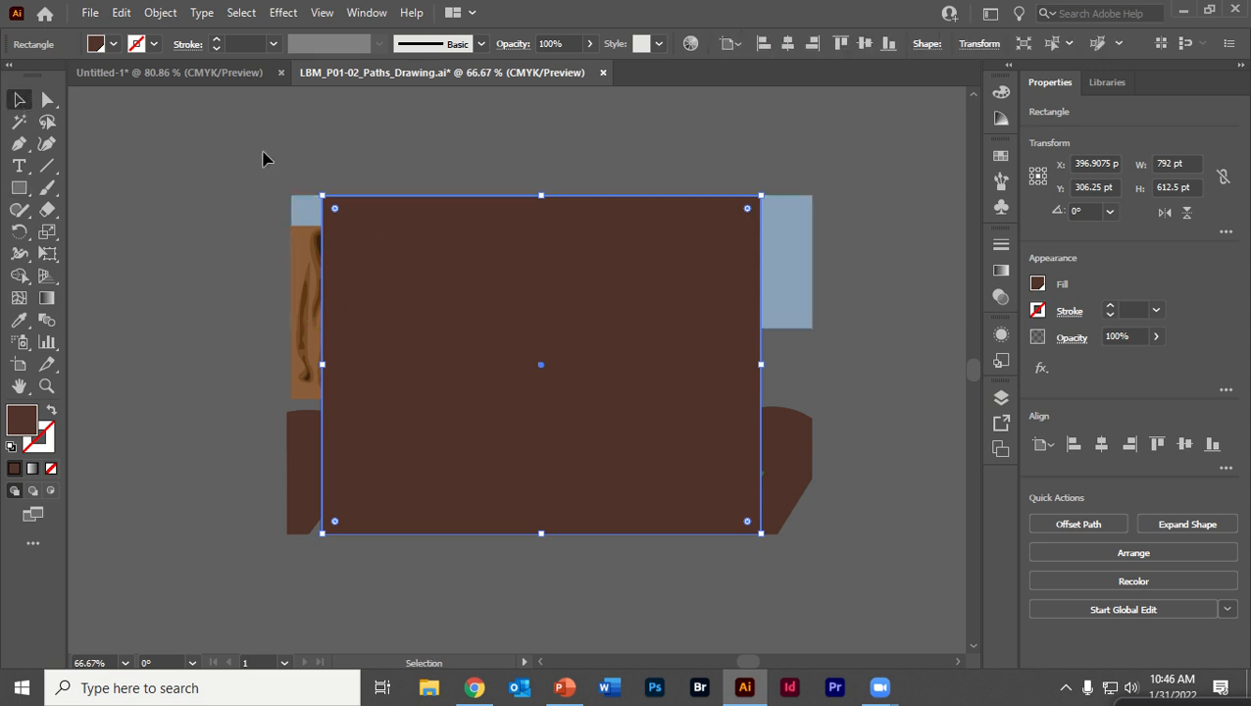
key(ctrl+a)
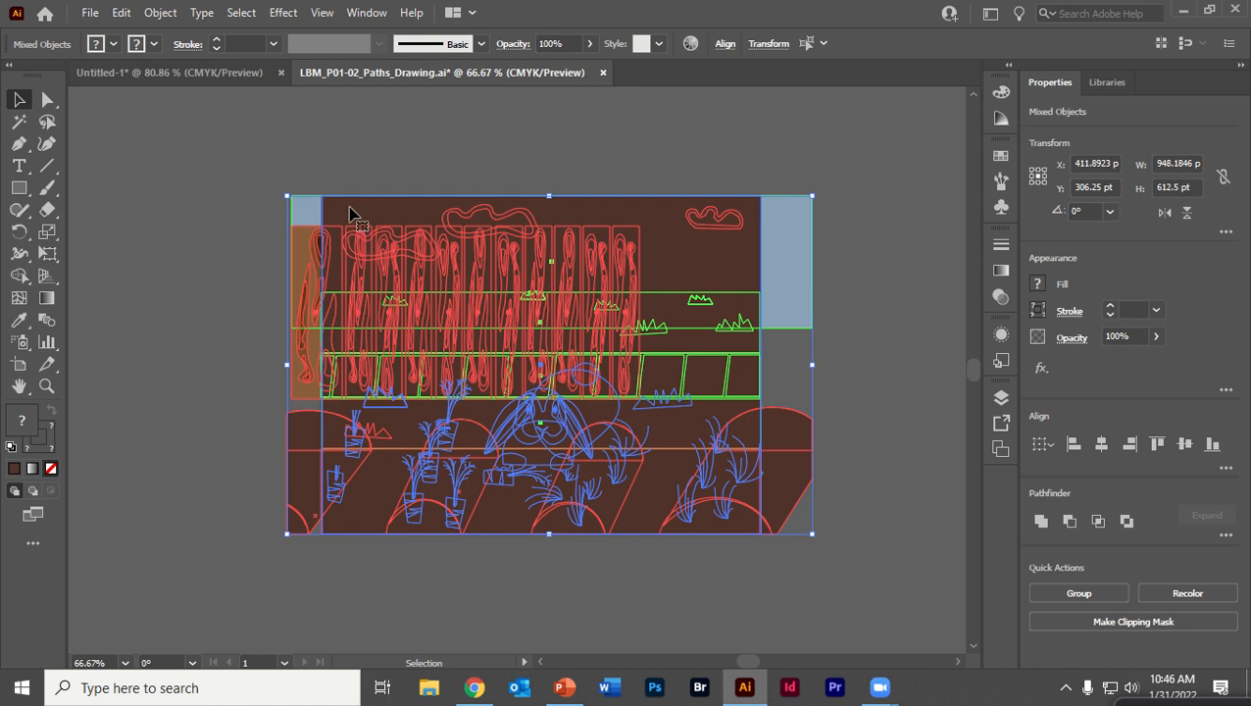
right_click(351, 213)
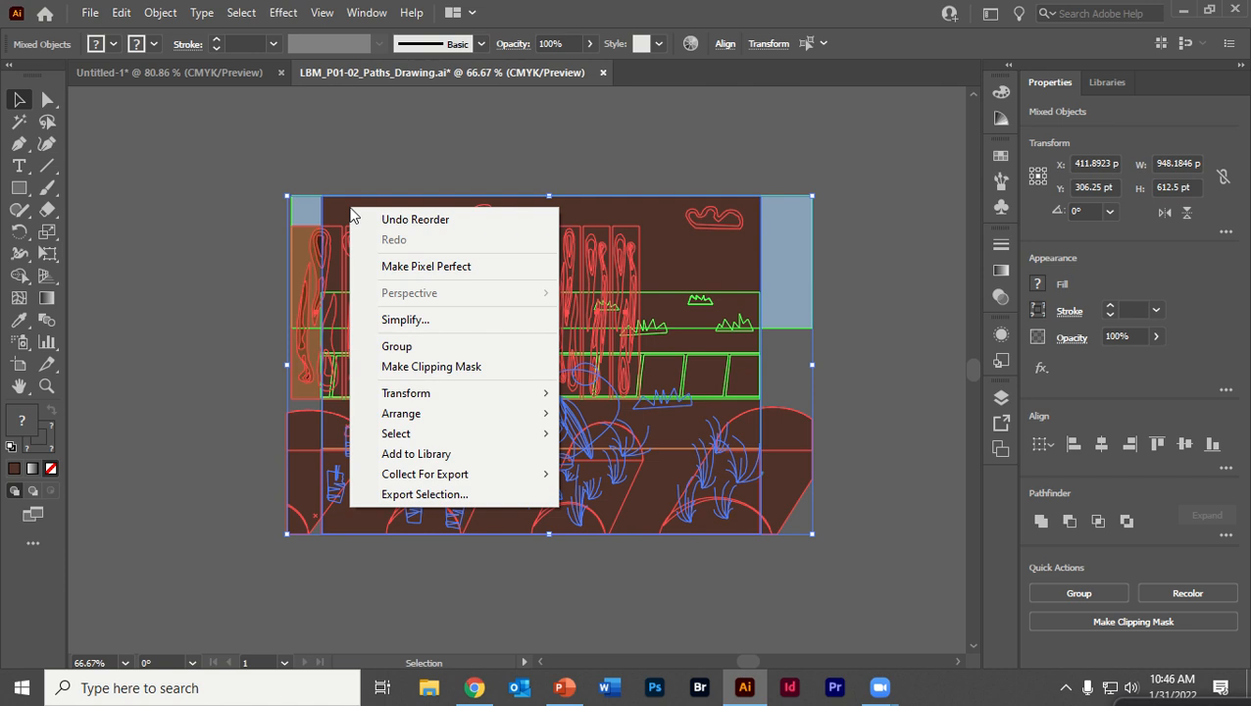
click(454, 369)
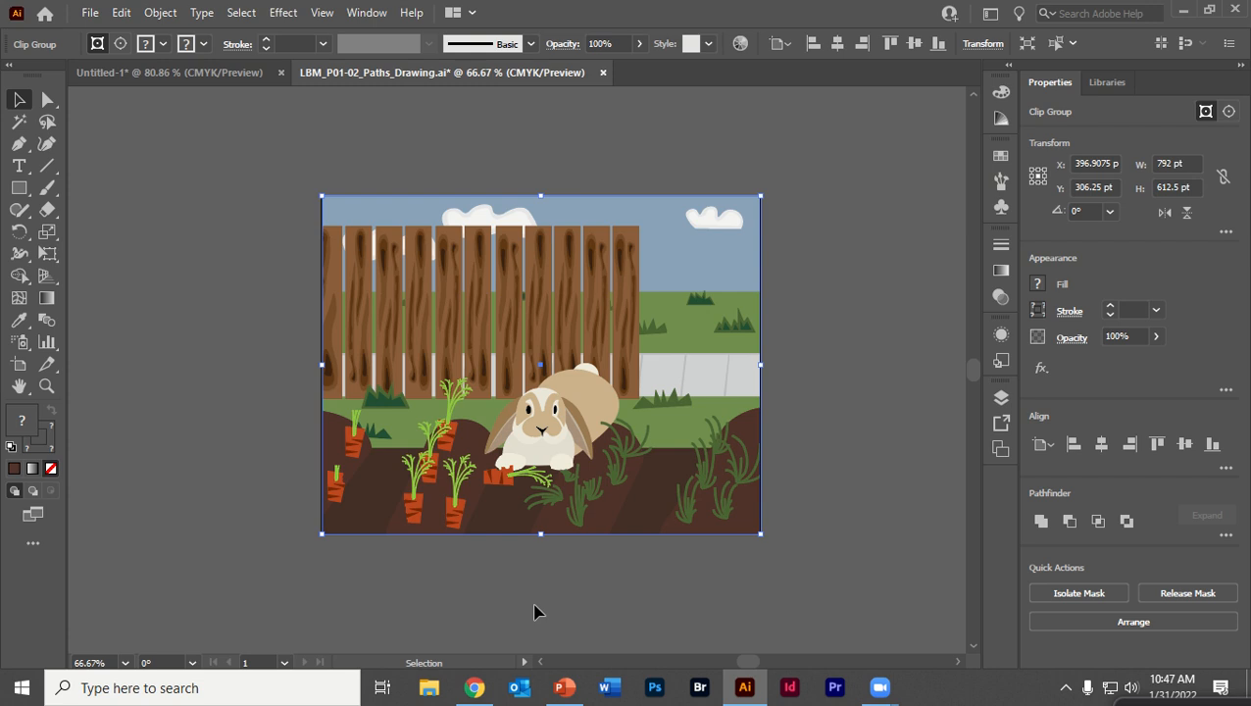
Try resizing and moving the clipped artwork group, undoing each change
click(450, 148)
click(517, 205)
drag(761, 365, 734, 397)
key(ctrl+z)
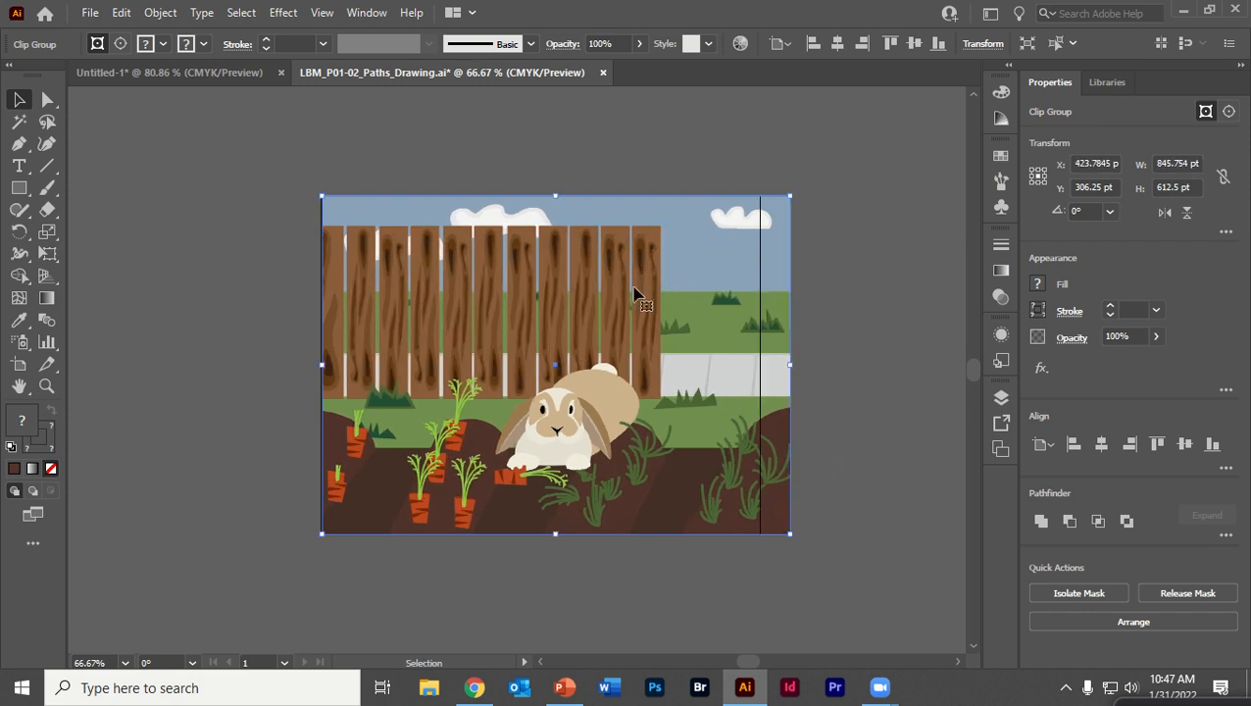
click(174, 199)
click(677, 267)
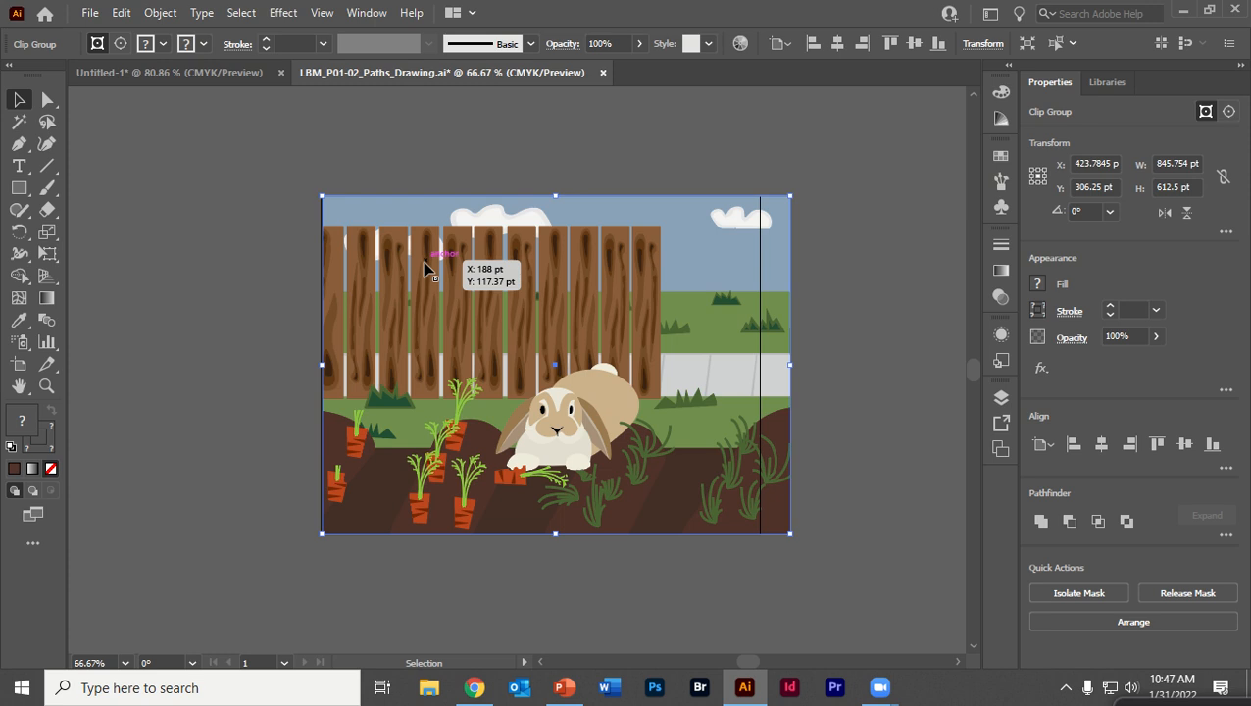
drag(564, 299, 439, 336)
key(ctrl+z)
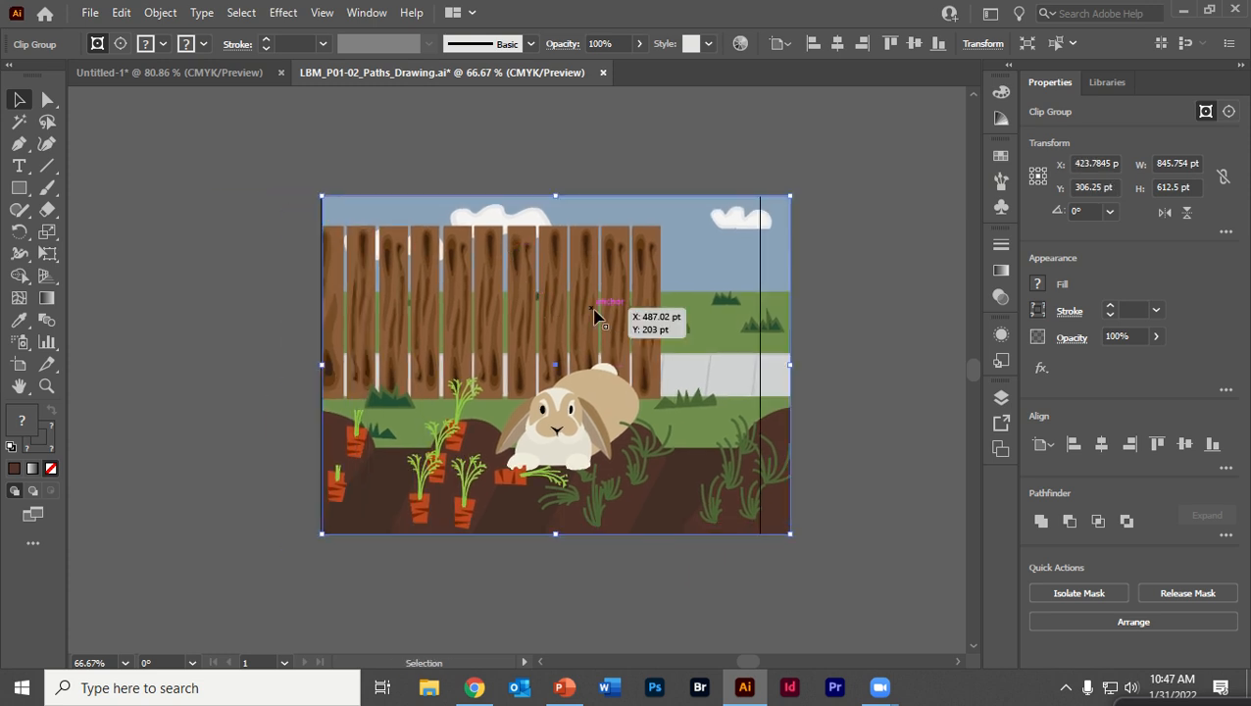
drag(608, 323, 575, 322)
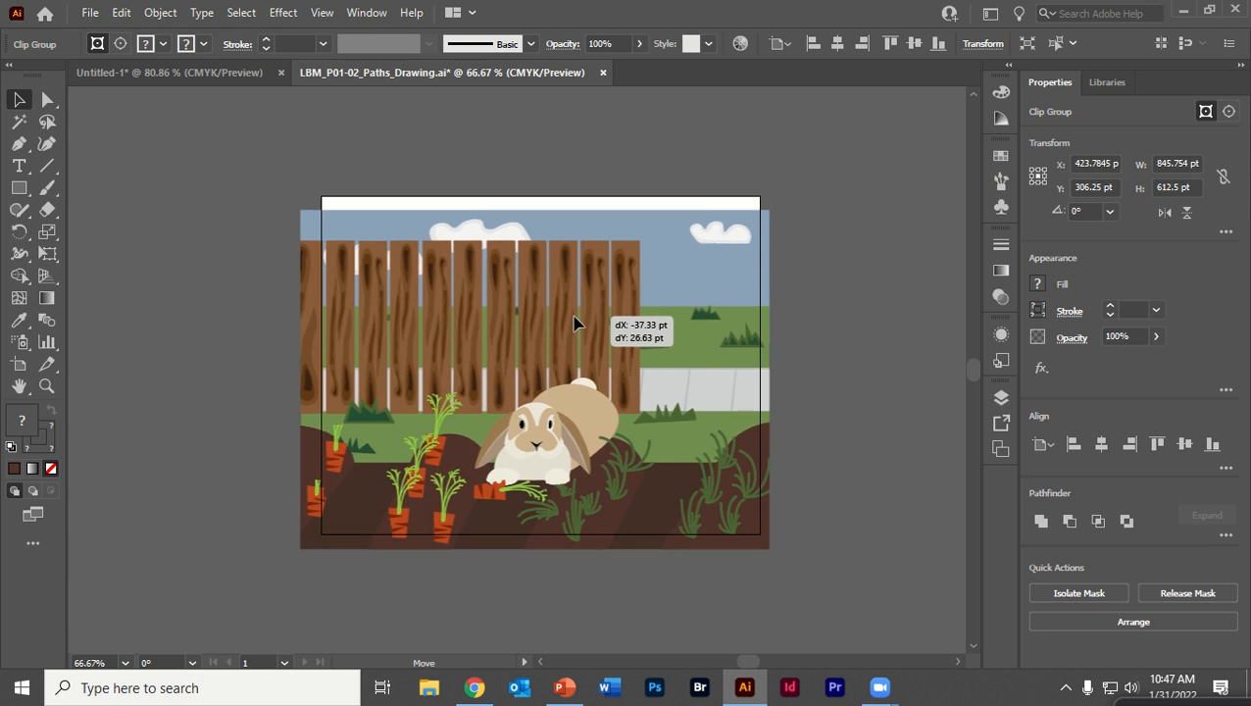
drag(574, 323, 578, 321)
key(ctrl+z)
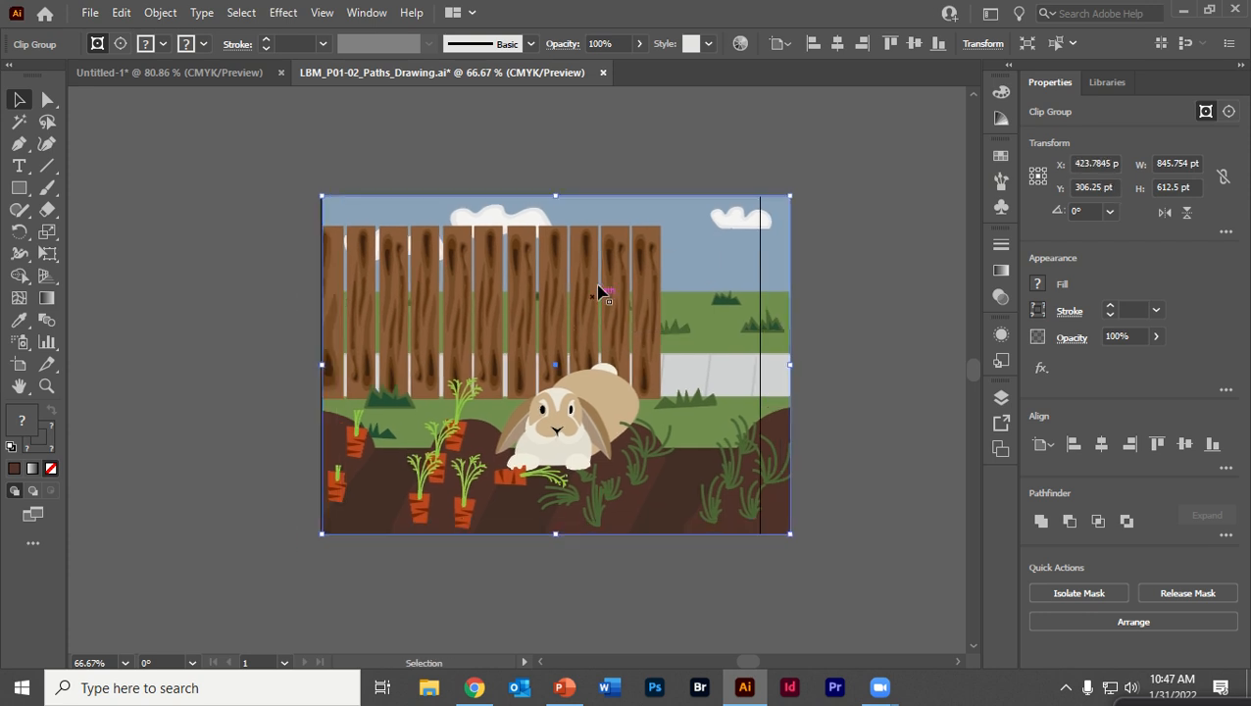
Select the clip group and release its clipping mask
click(343, 171)
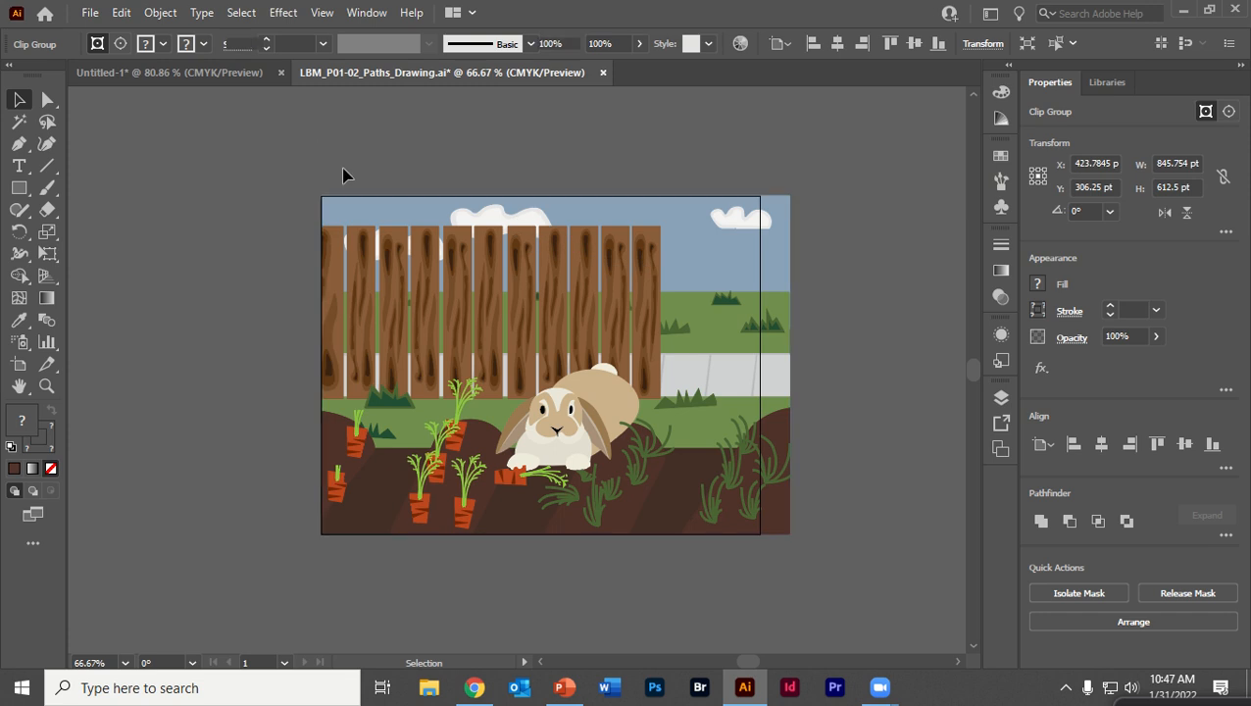
click(356, 338)
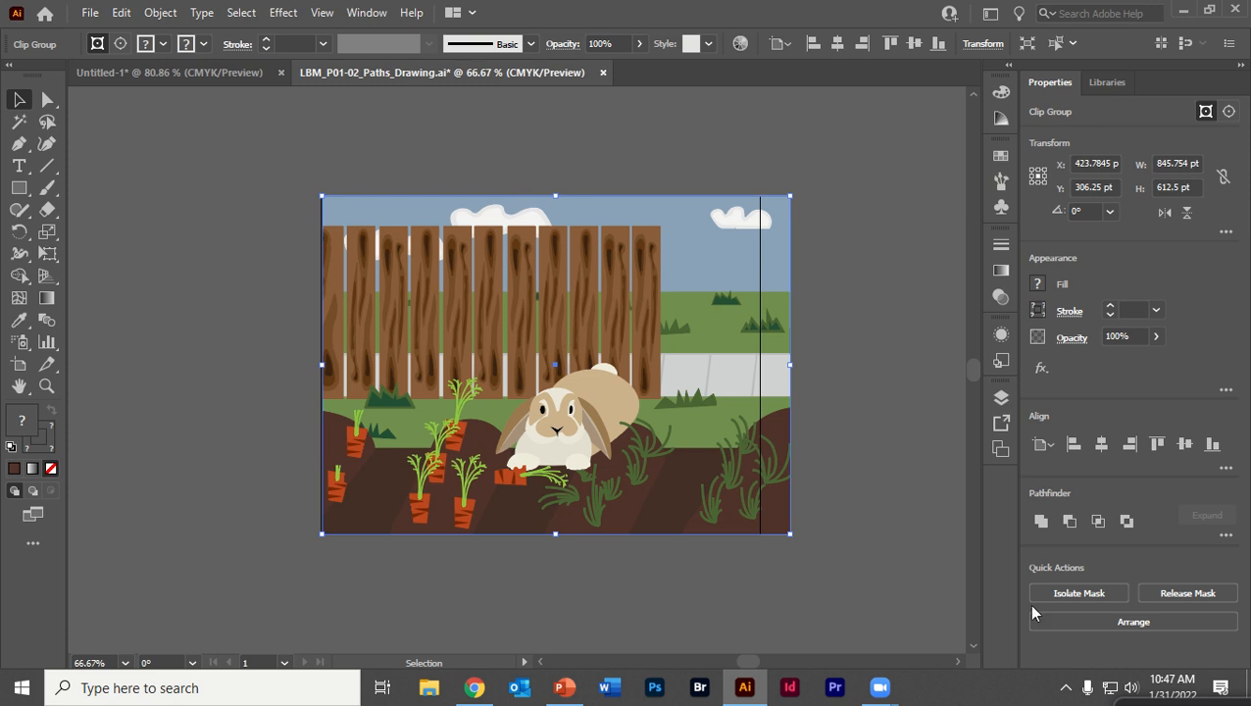
click(1187, 593)
click(860, 321)
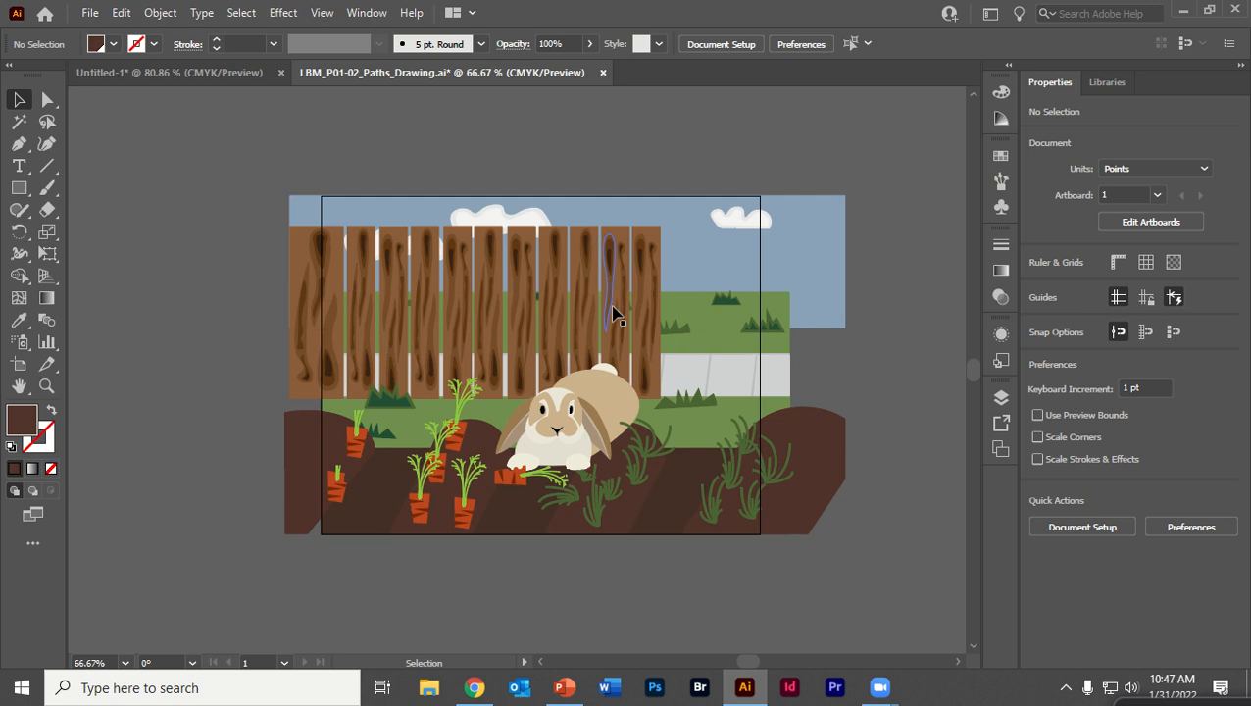
Select the rabbit group and the sky rectangle in turn to inspect them
click(508, 316)
click(537, 421)
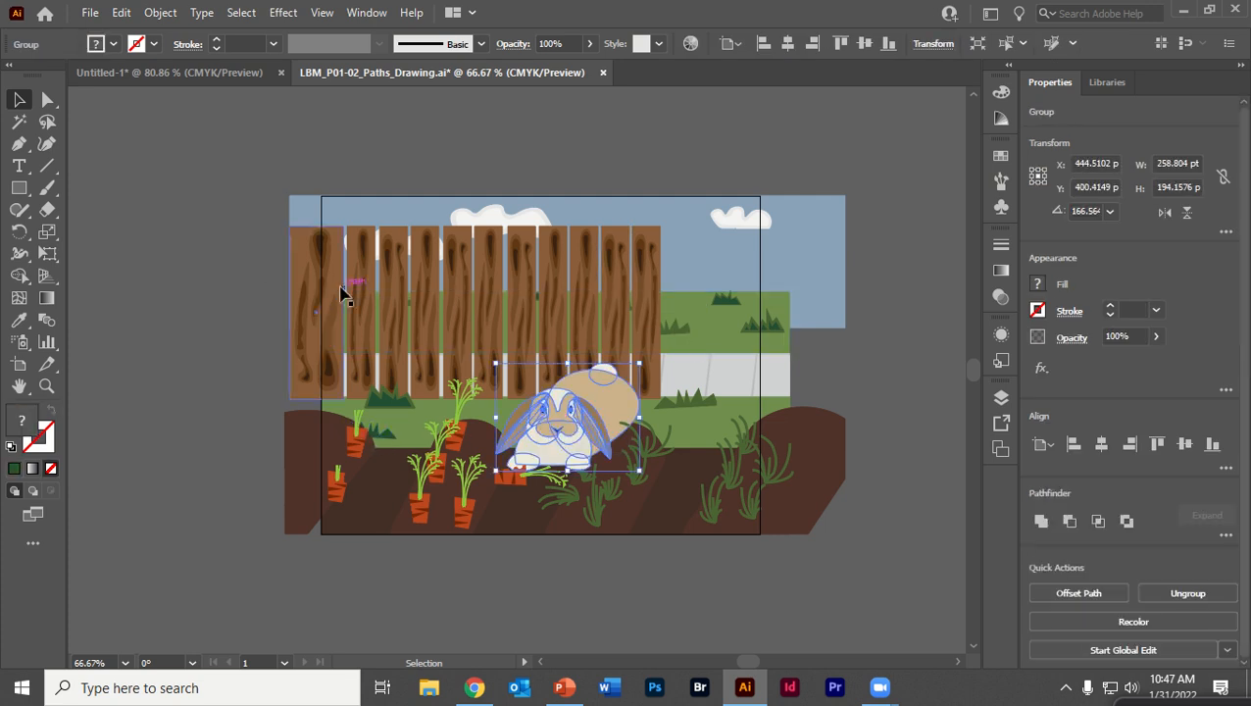
click(260, 253)
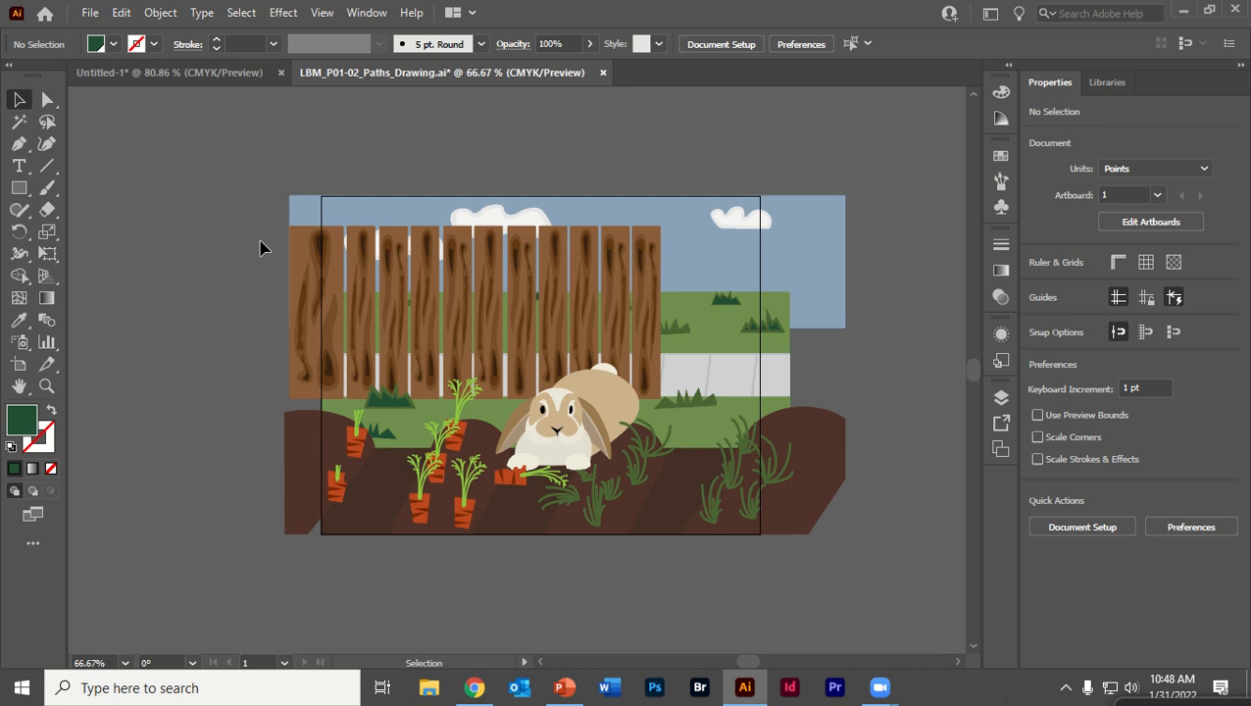
click(360, 227)
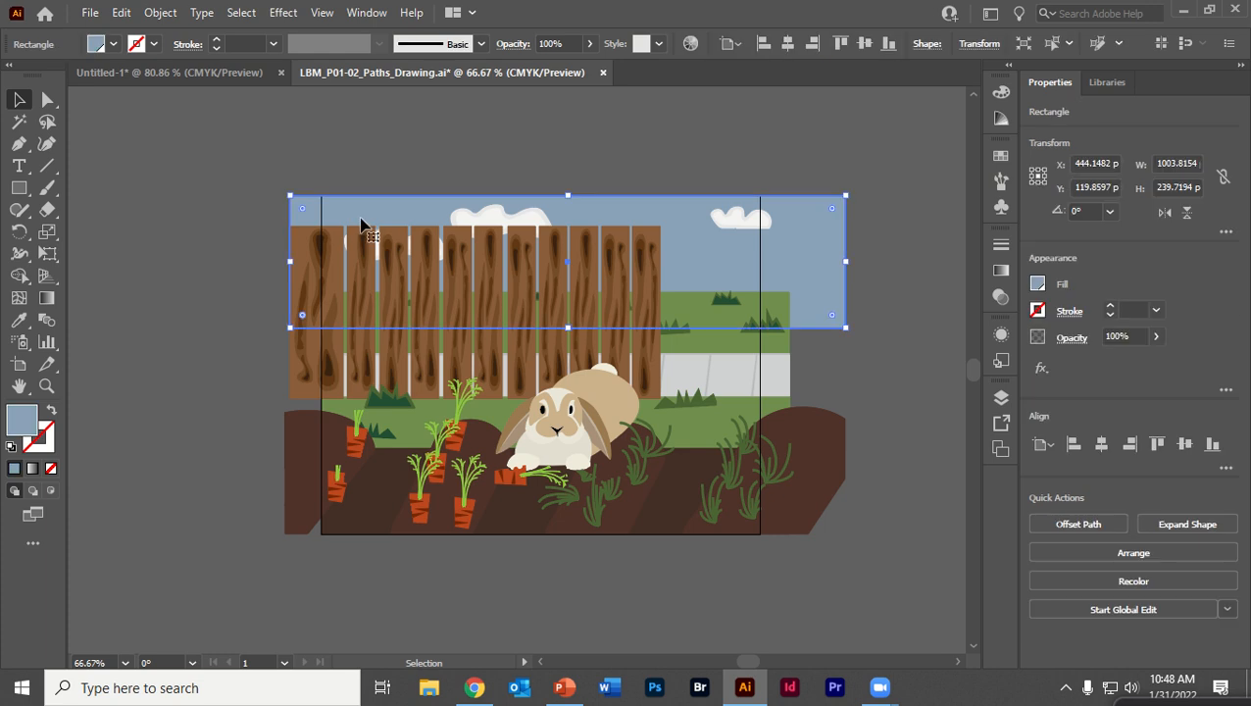
click(252, 174)
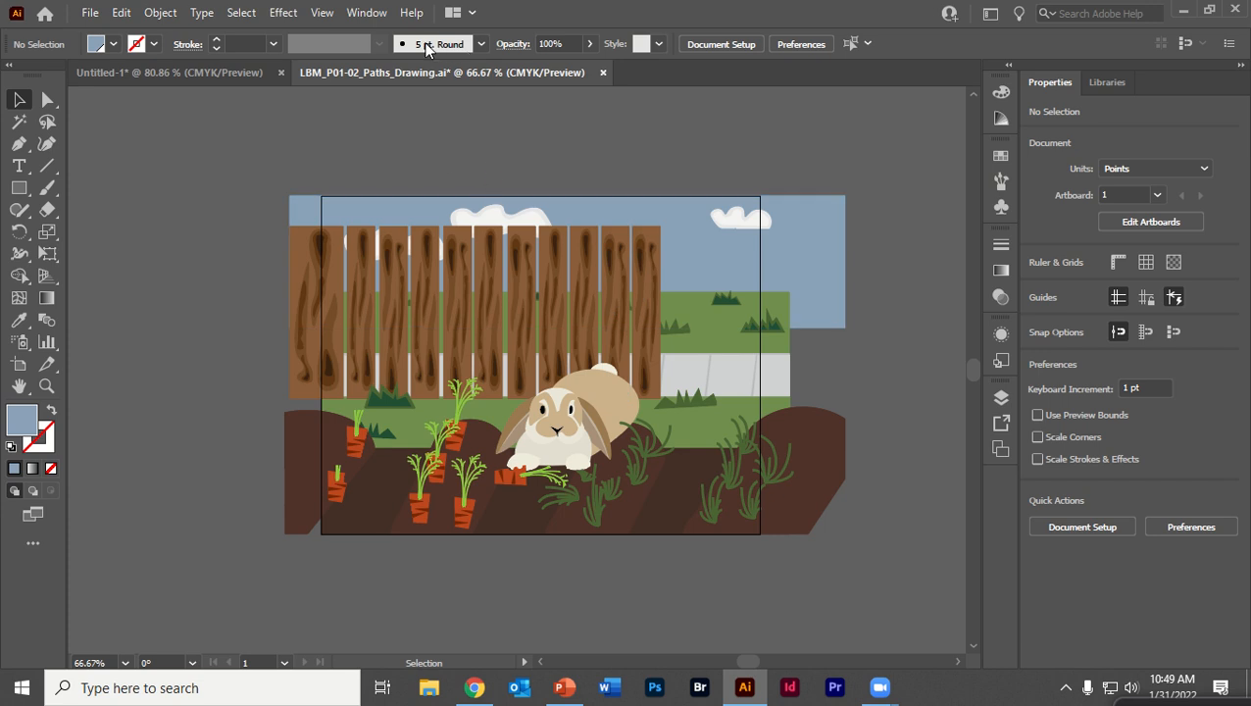
Open the Layers panel and hide the Background layer
click(379, 18)
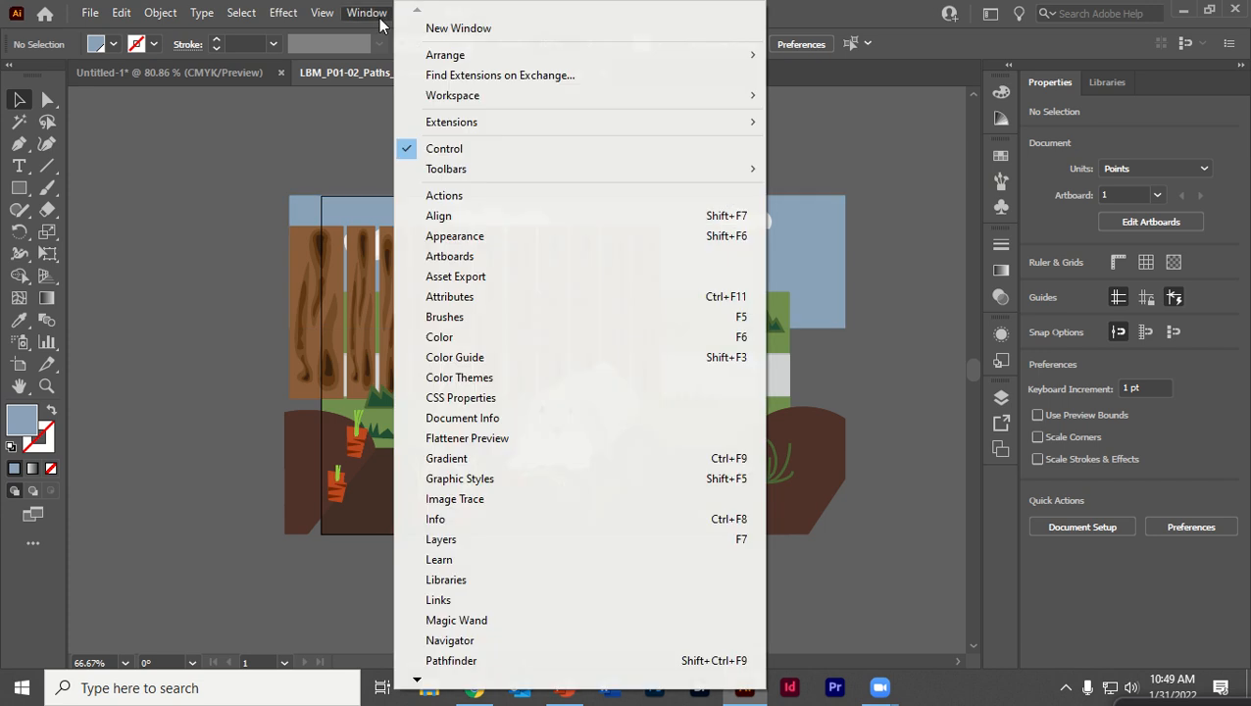
mouse_move(318, 10)
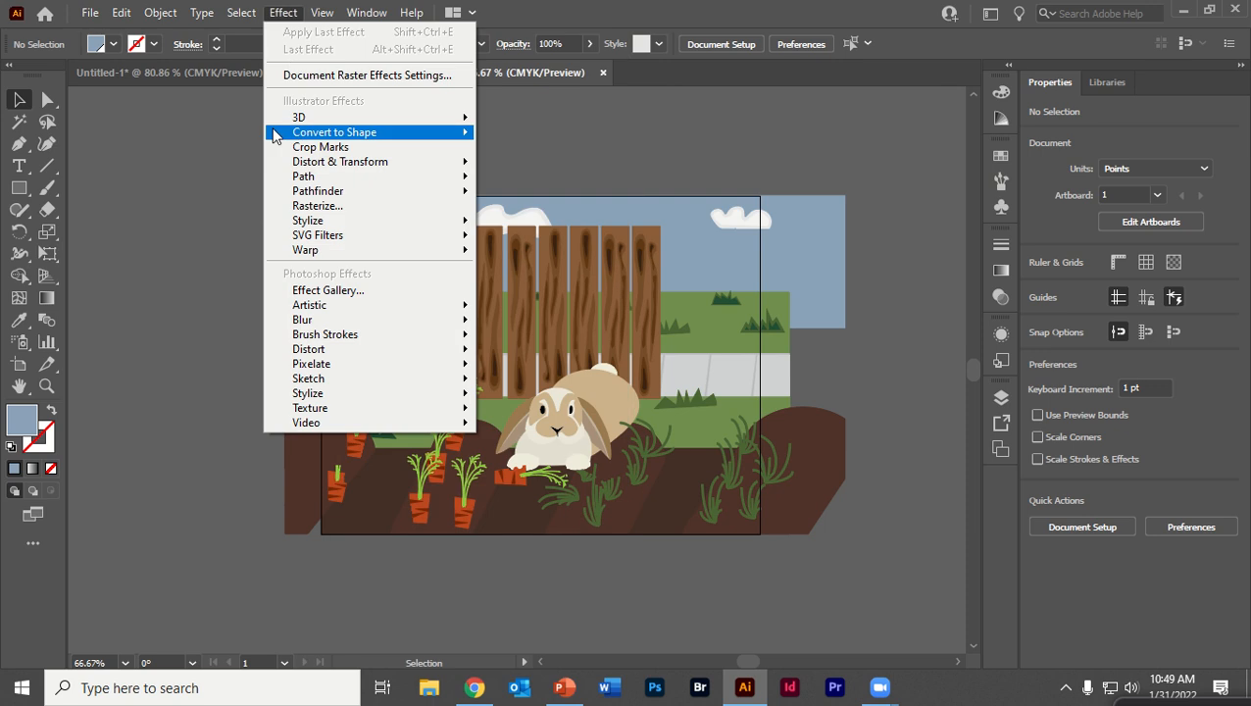
click(226, 143)
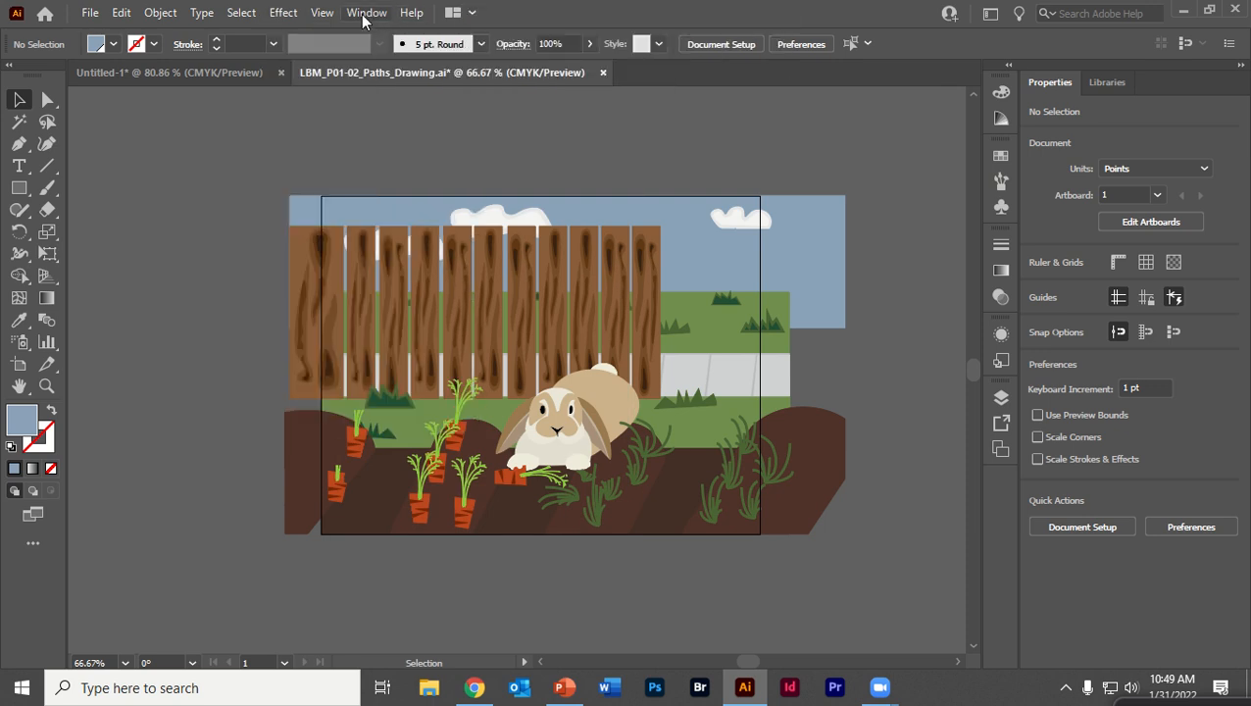
click(364, 13)
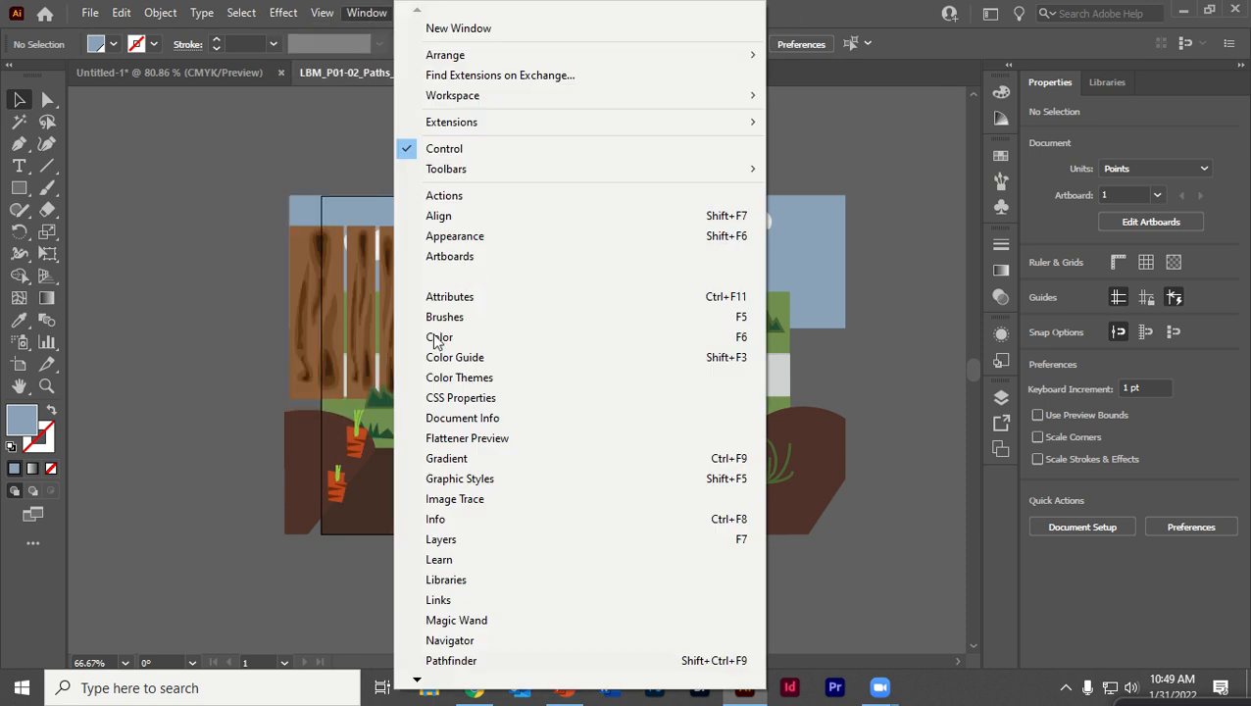
click(465, 542)
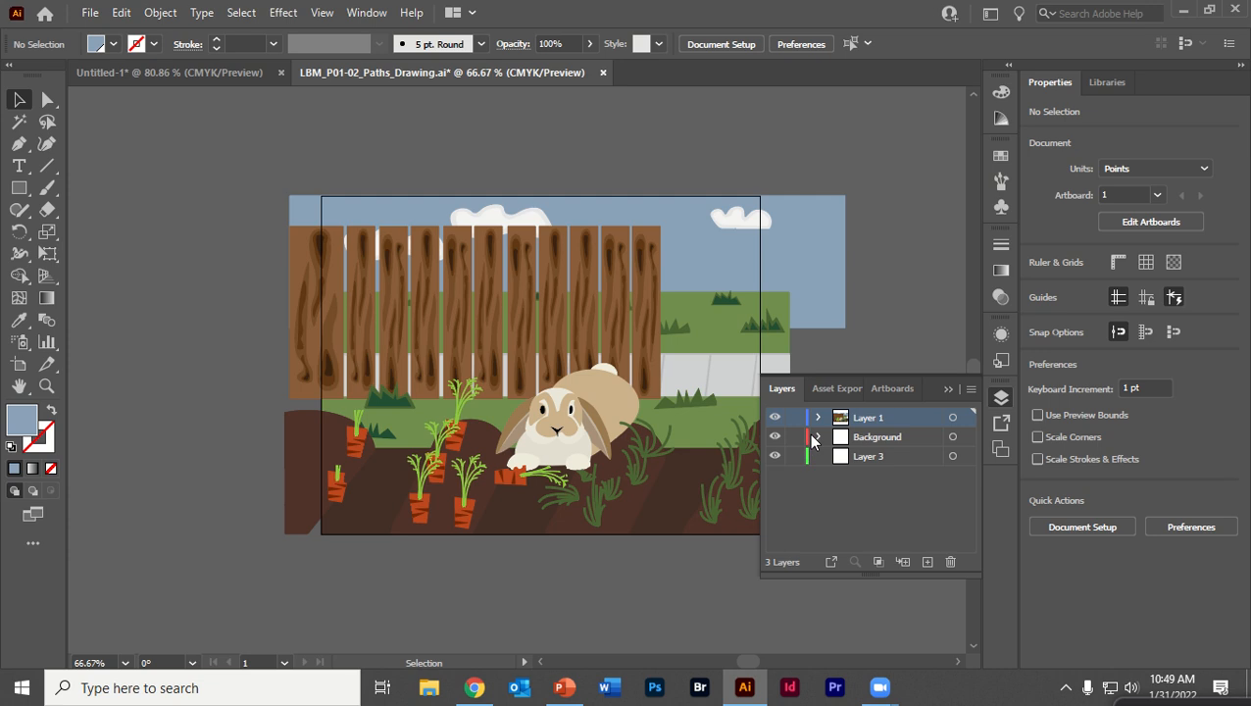
click(818, 437)
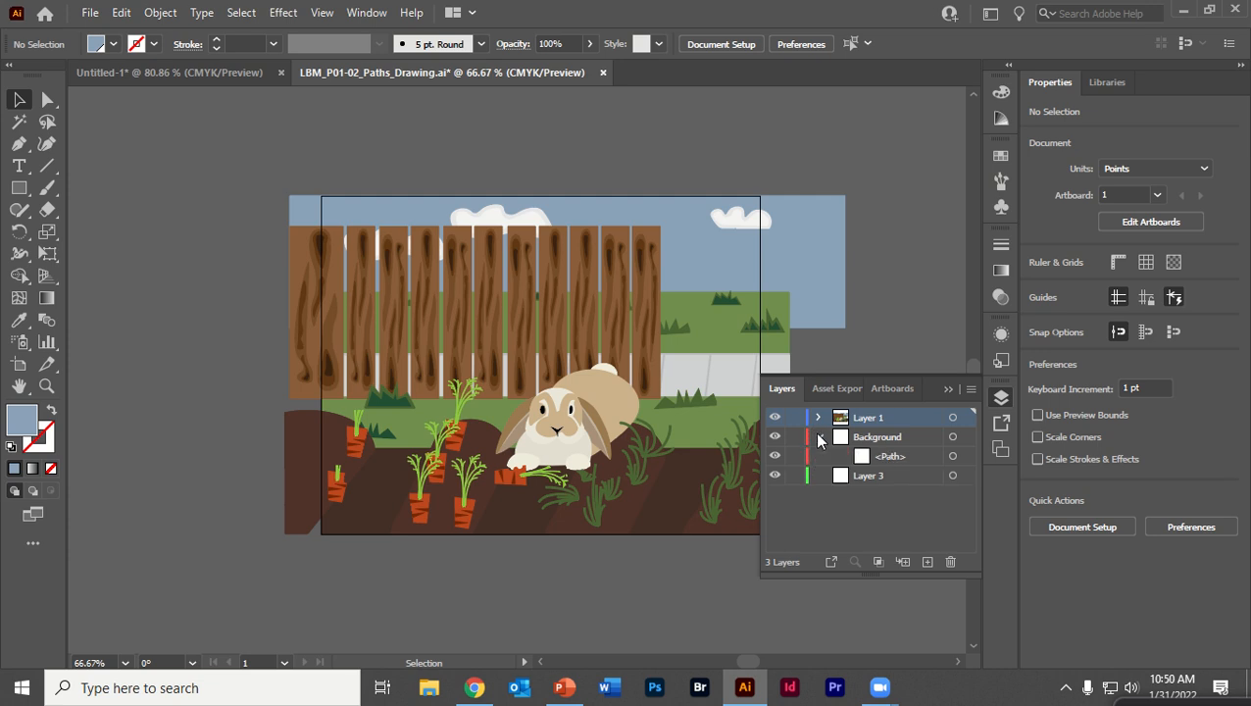
click(776, 437)
click(775, 438)
click(775, 437)
click(819, 436)
Hide Layer 1, then close the document without saving changes
click(818, 418)
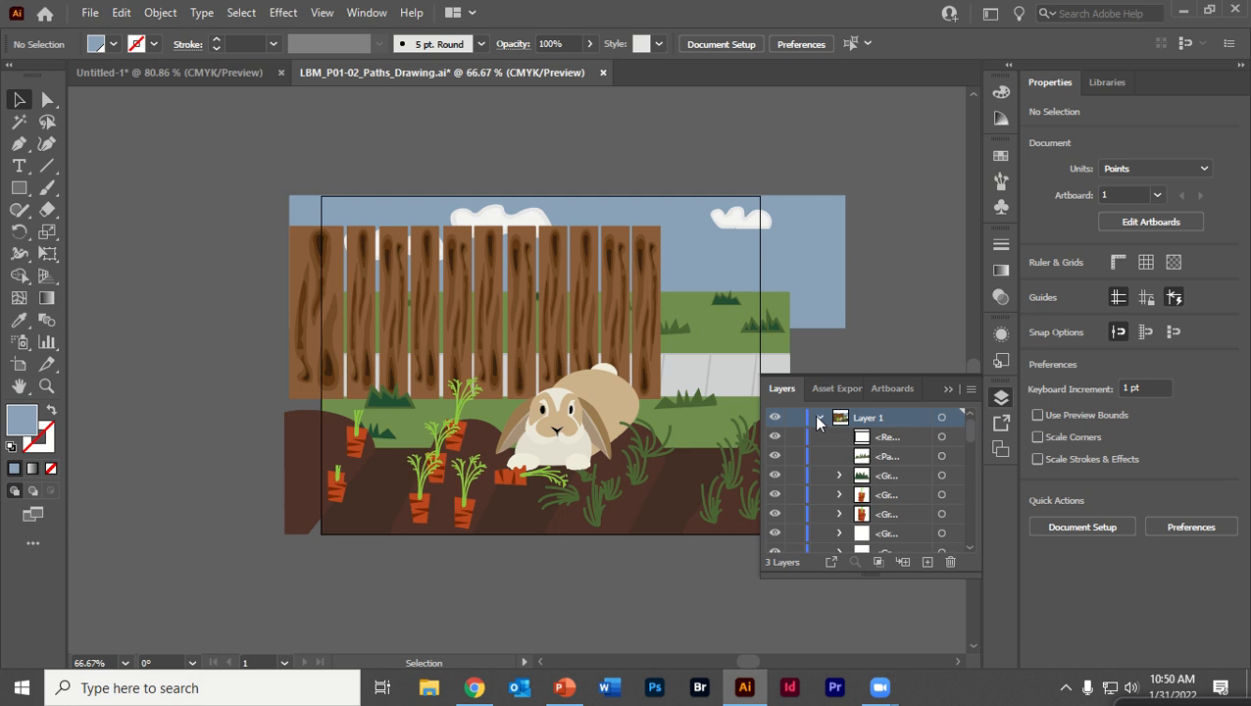
click(774, 417)
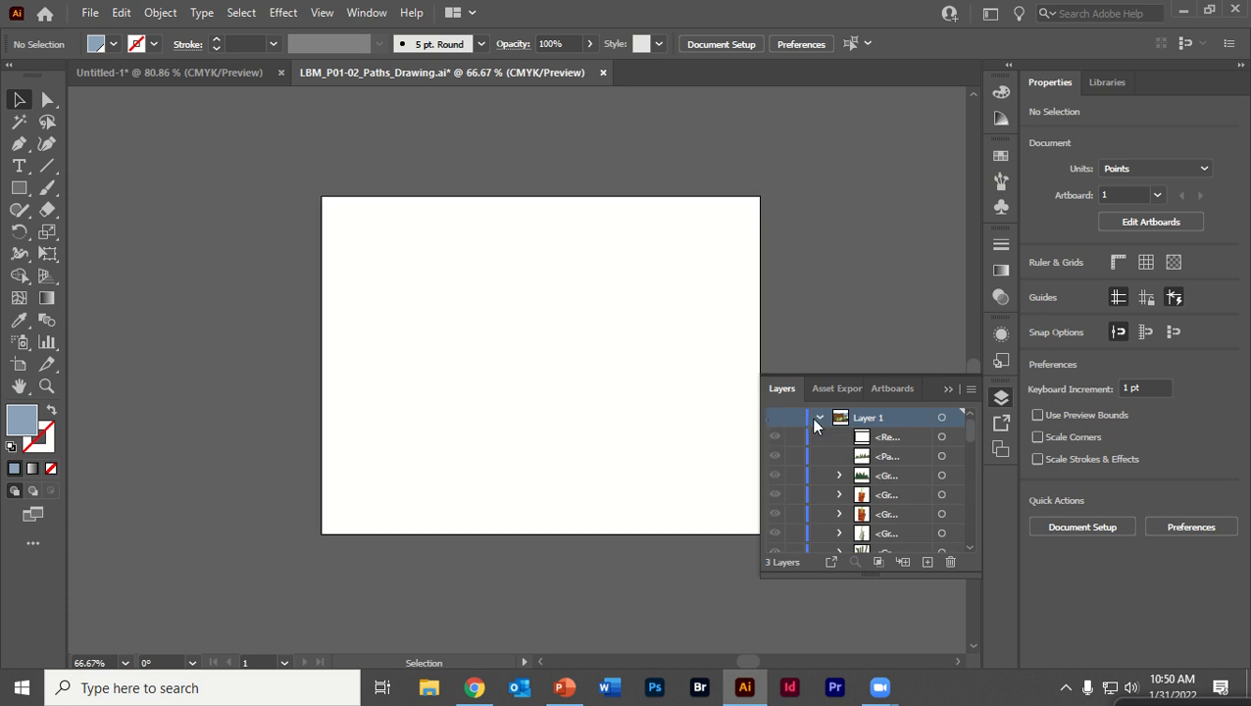
click(818, 418)
click(603, 73)
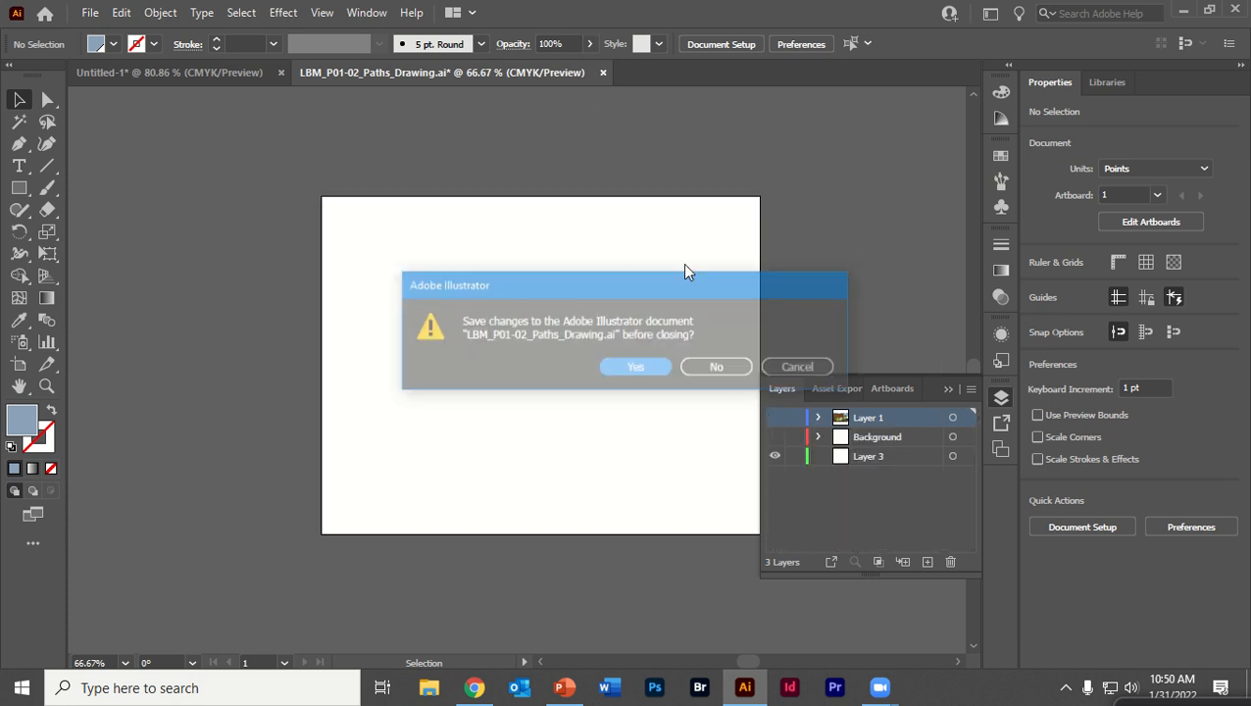
click(719, 371)
Reopen LBM_P01-02_Paths_Drawing.ai from the recent files list
click(94, 12)
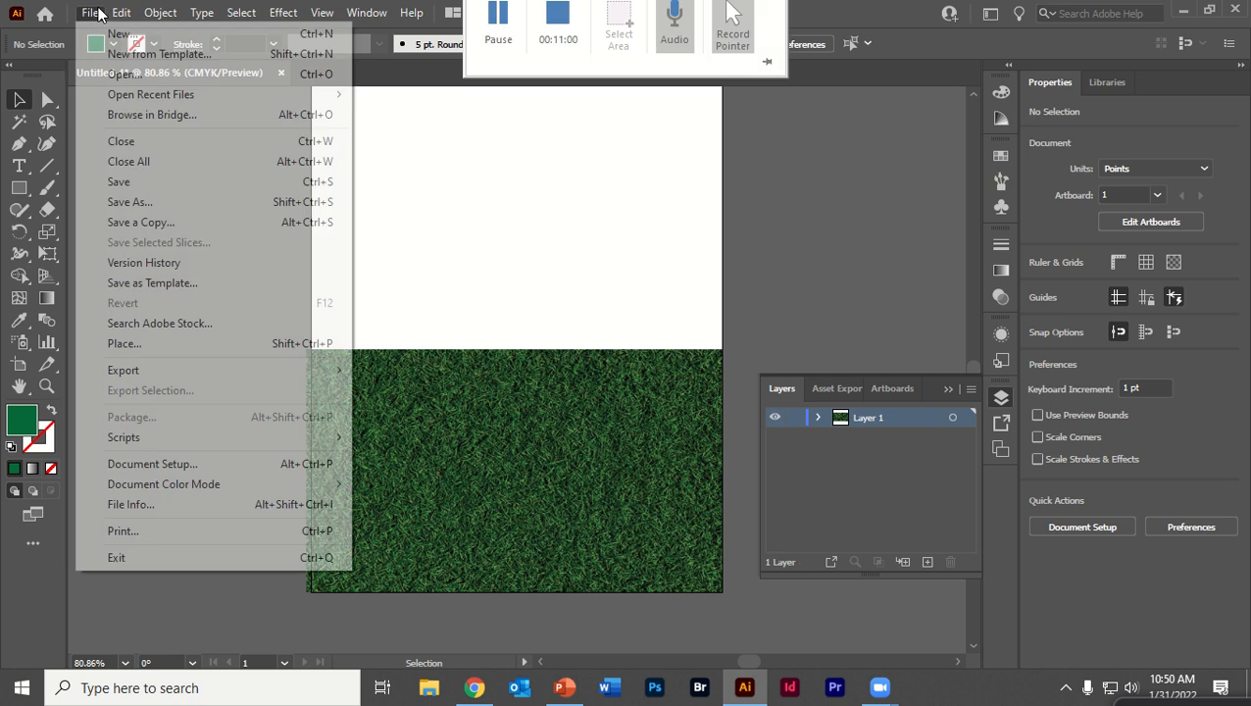
mouse_move(196, 94)
click(468, 95)
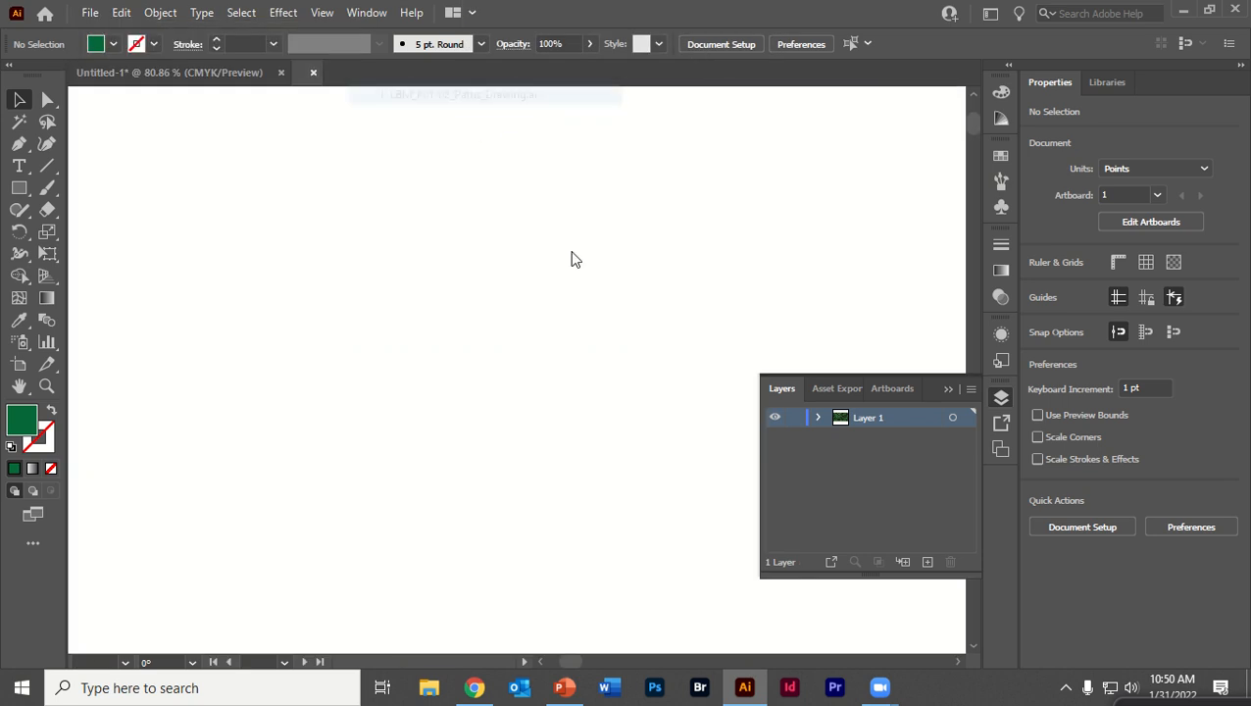
click(775, 418)
click(774, 418)
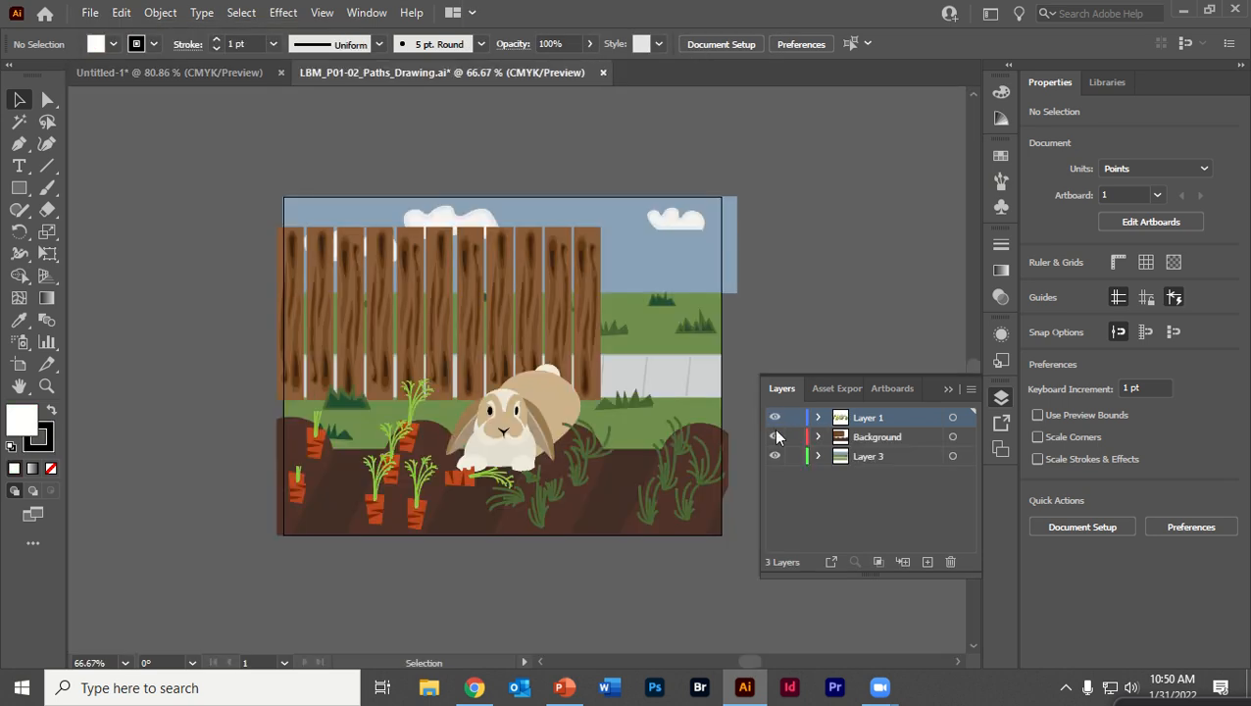
Toggle the visibility of Layer 1, Background and Layer 3 in turn to inspect what each layer contains
click(774, 436)
click(774, 437)
click(775, 456)
click(775, 456)
click(774, 418)
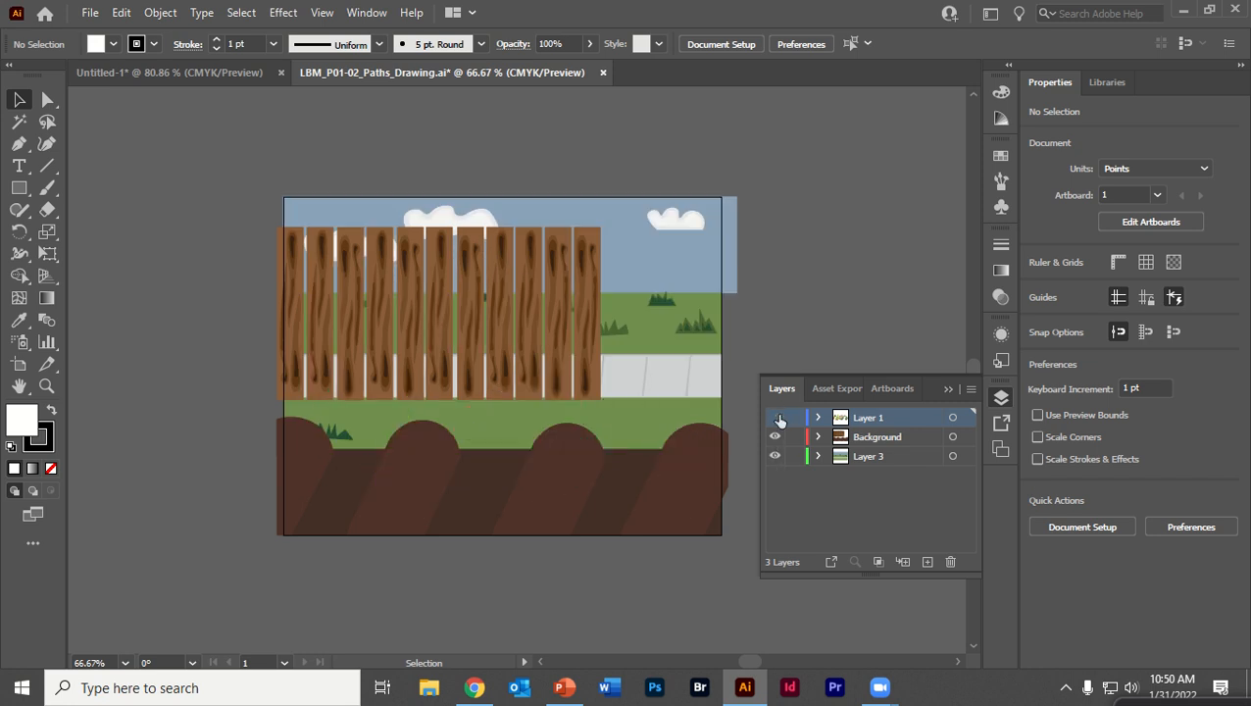
click(775, 436)
click(777, 457)
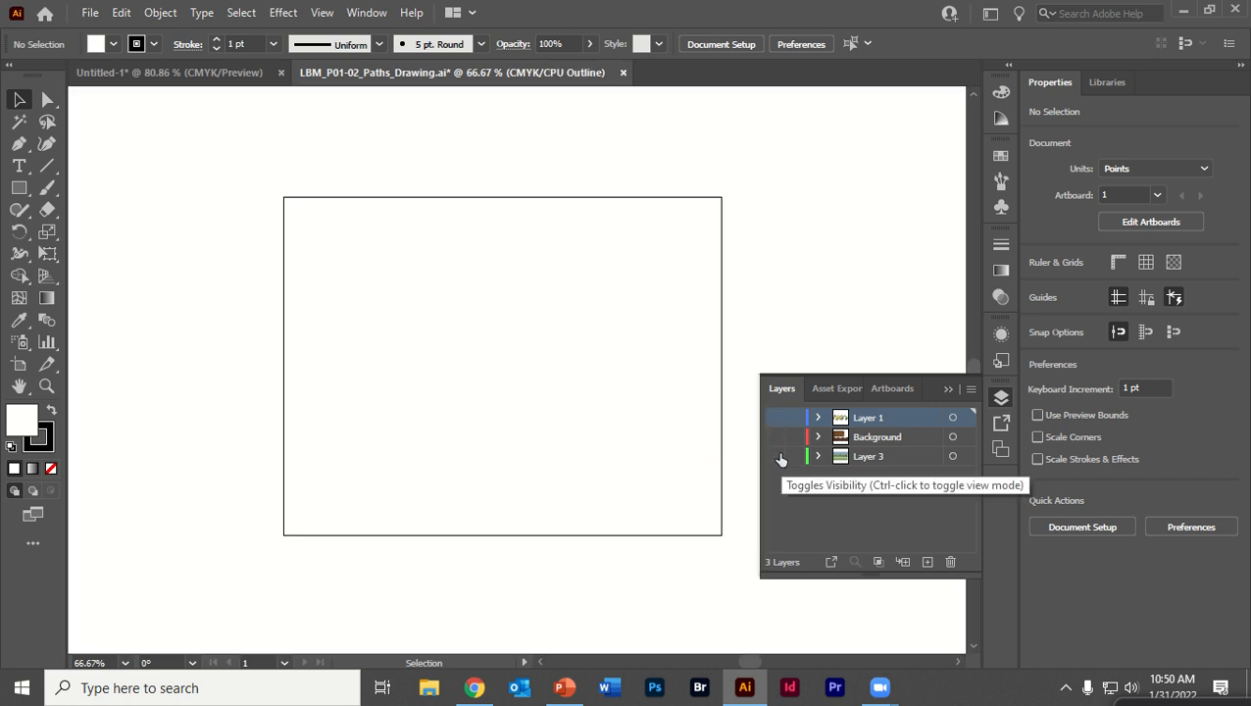
click(775, 457)
click(774, 436)
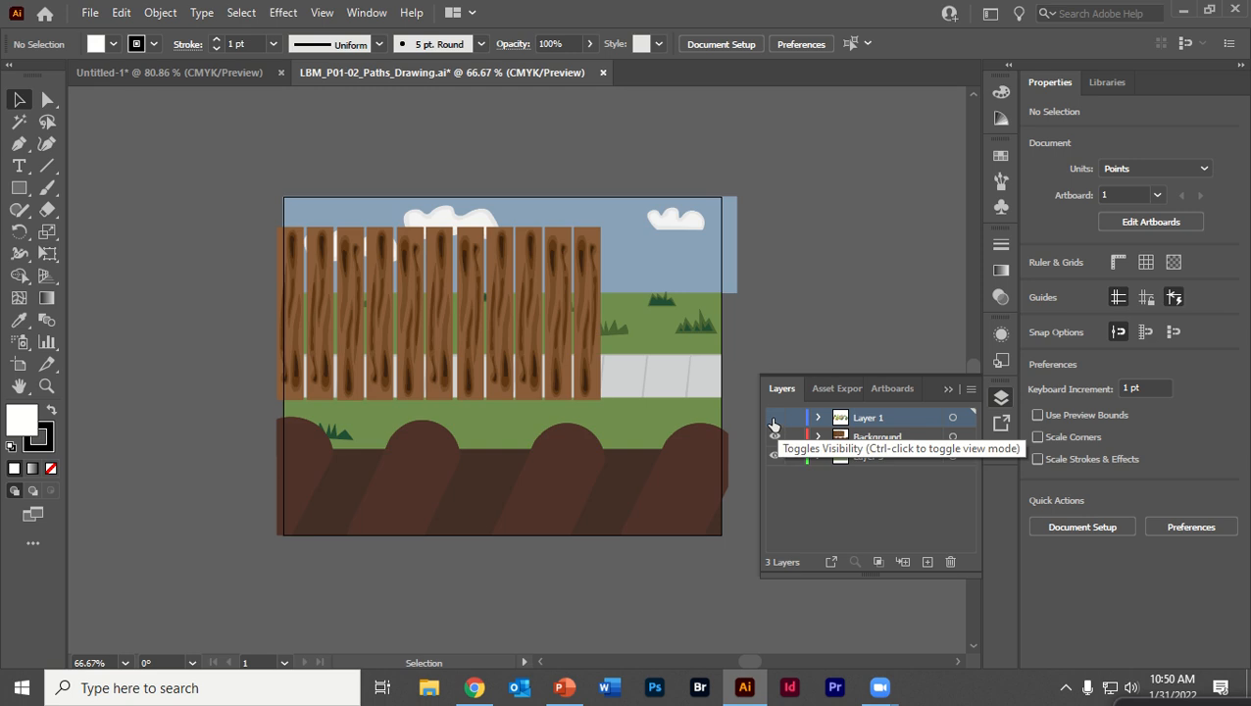
click(775, 418)
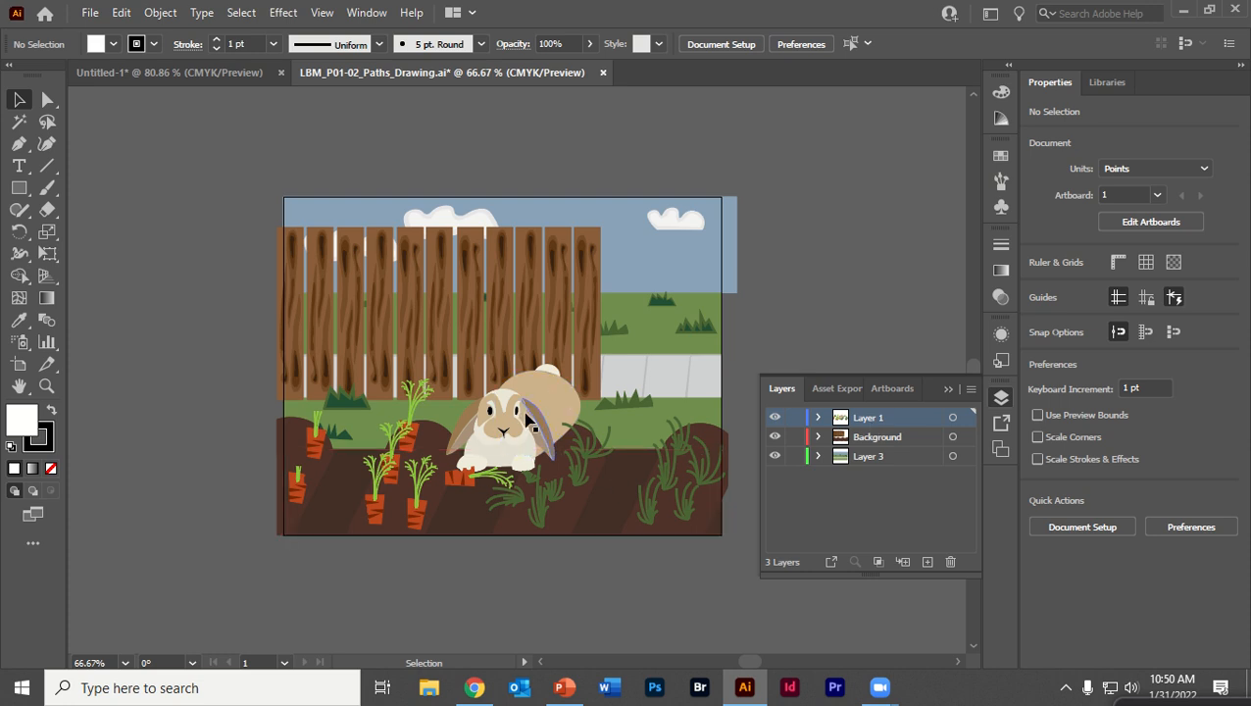
Move the rabbit group up onto the grass behind the ground and send it to the back of its layer
click(497, 432)
click(788, 209)
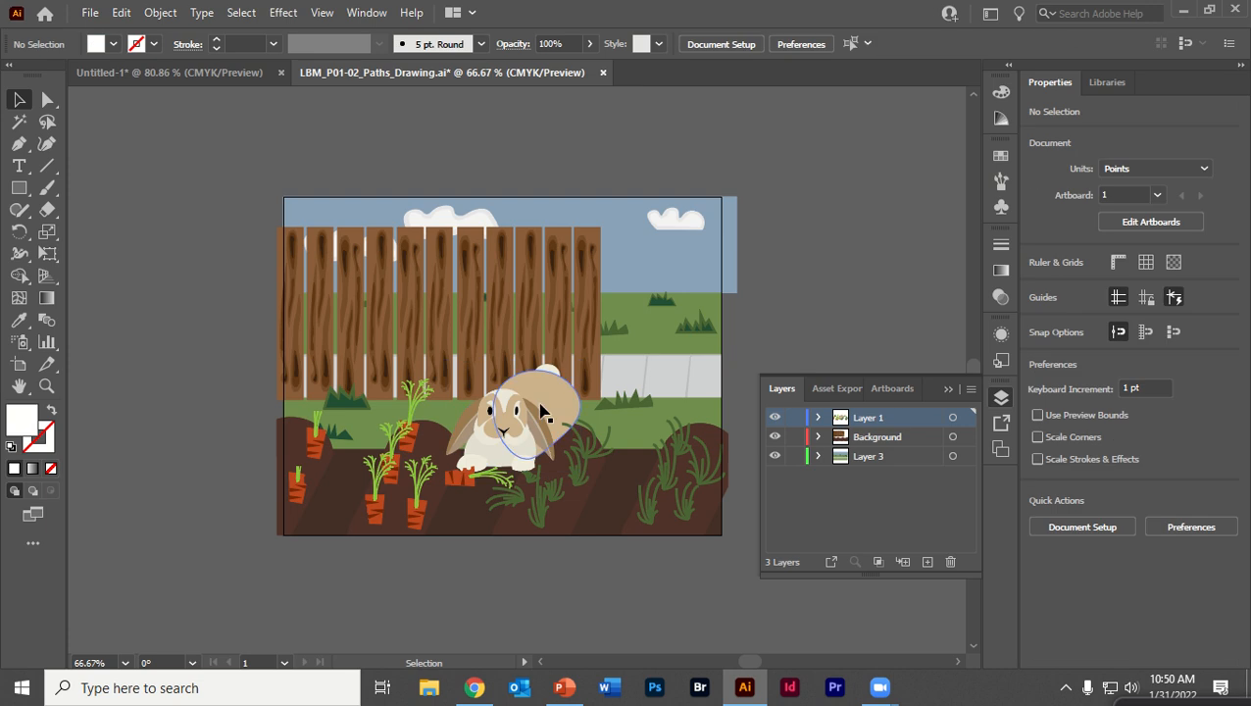
click(524, 438)
drag(524, 438, 591, 339)
right_click(591, 339)
mouse_move(671, 566)
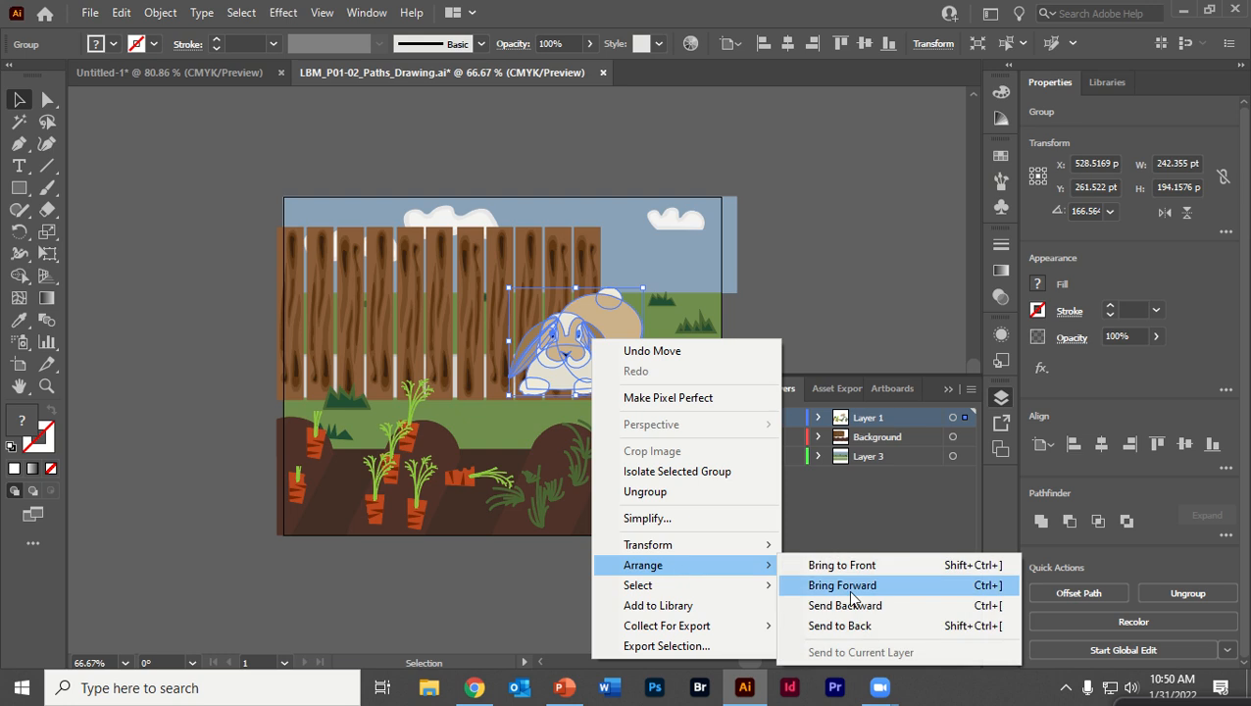
click(845, 626)
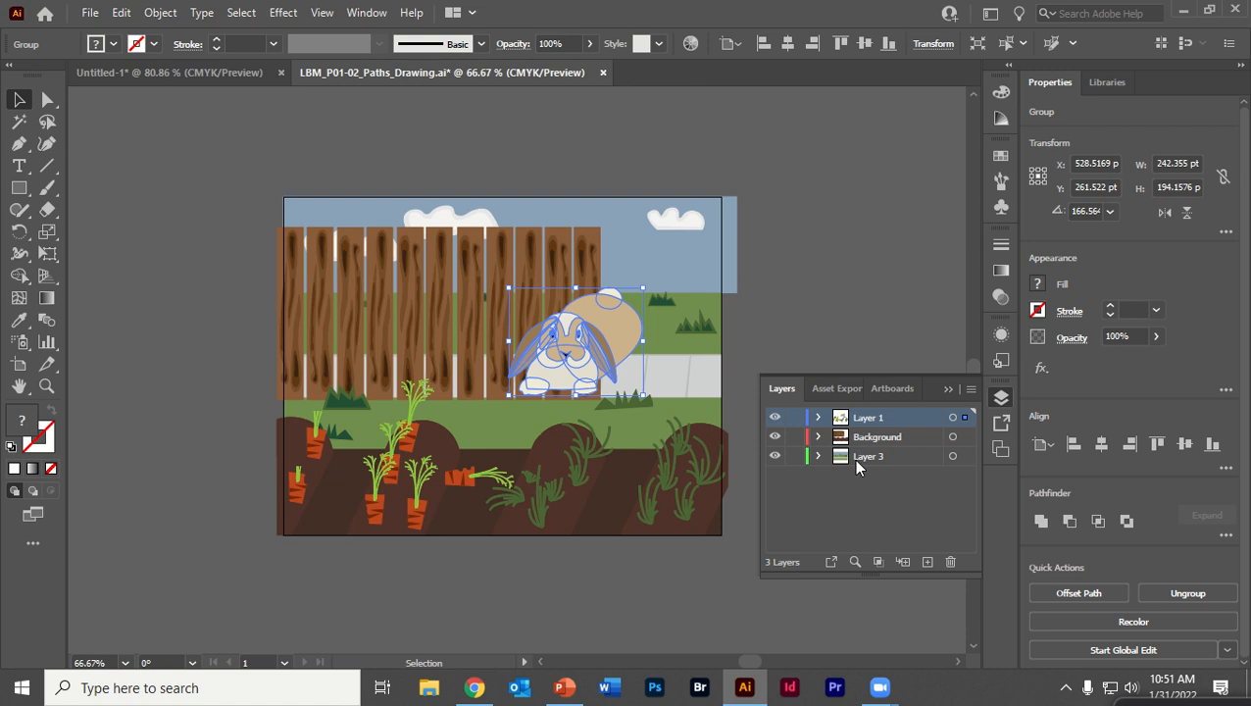
Check the contents of Layer 1, then add two new layers above it
click(820, 418)
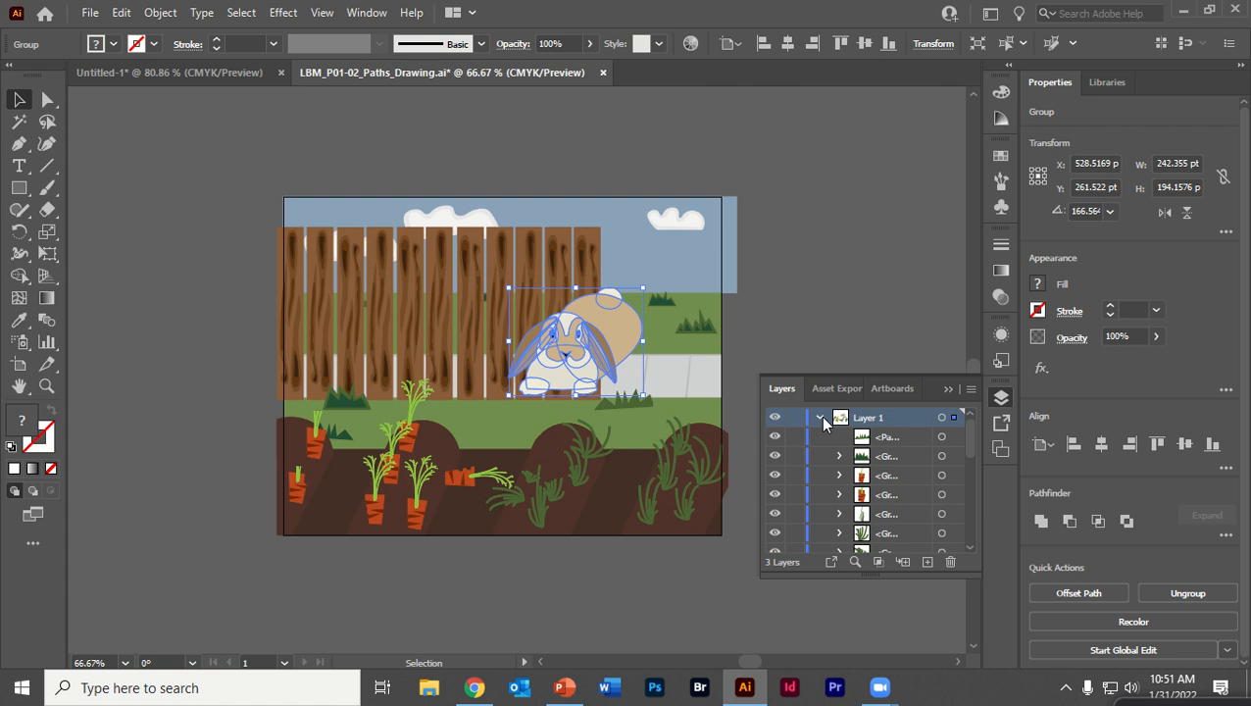
click(821, 417)
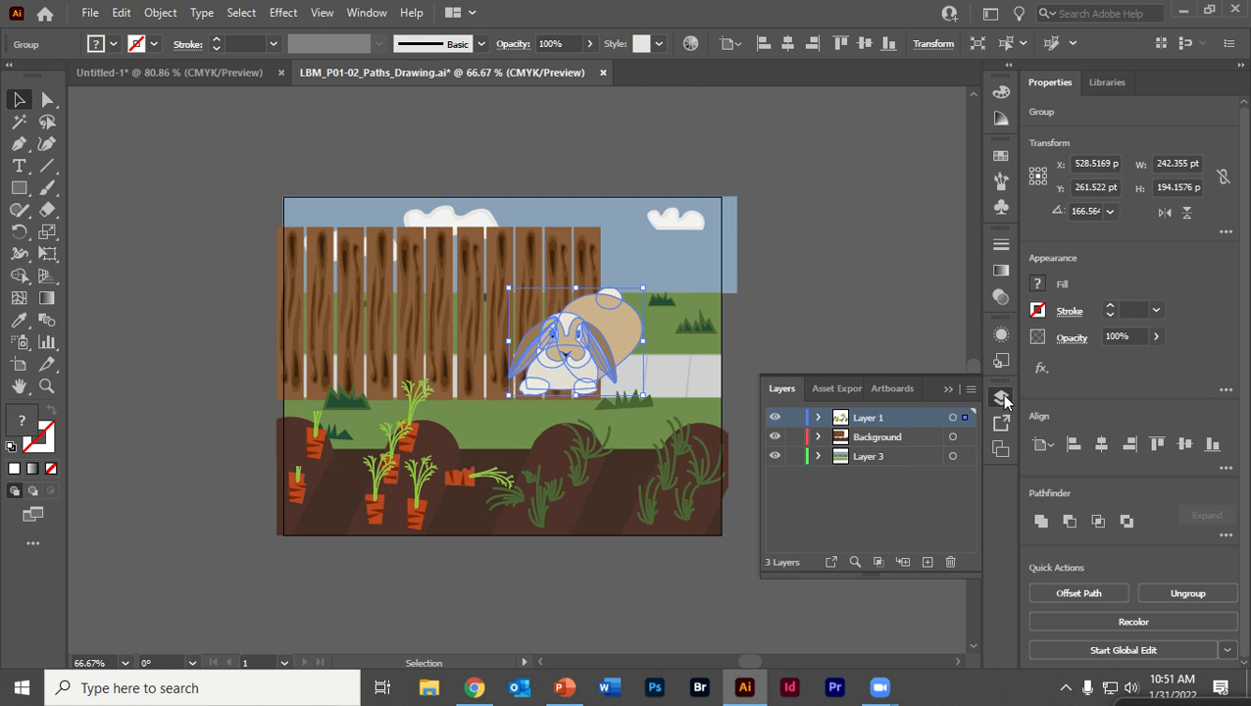
click(927, 562)
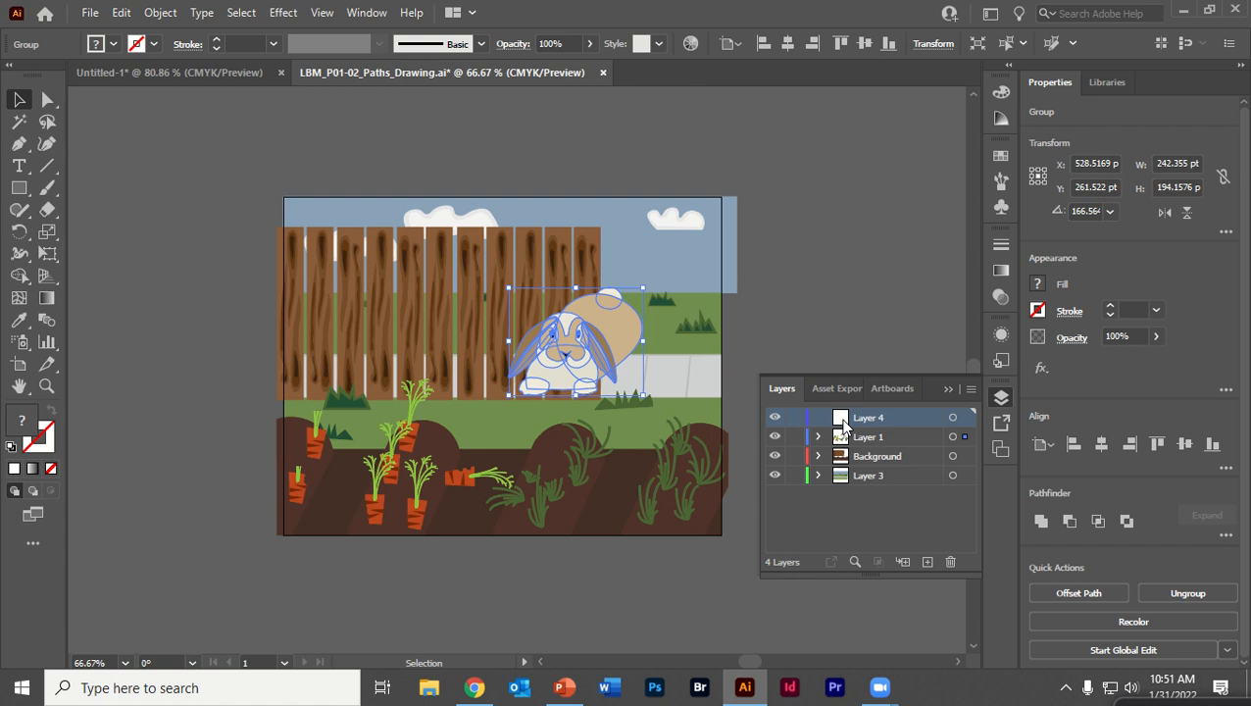
click(927, 562)
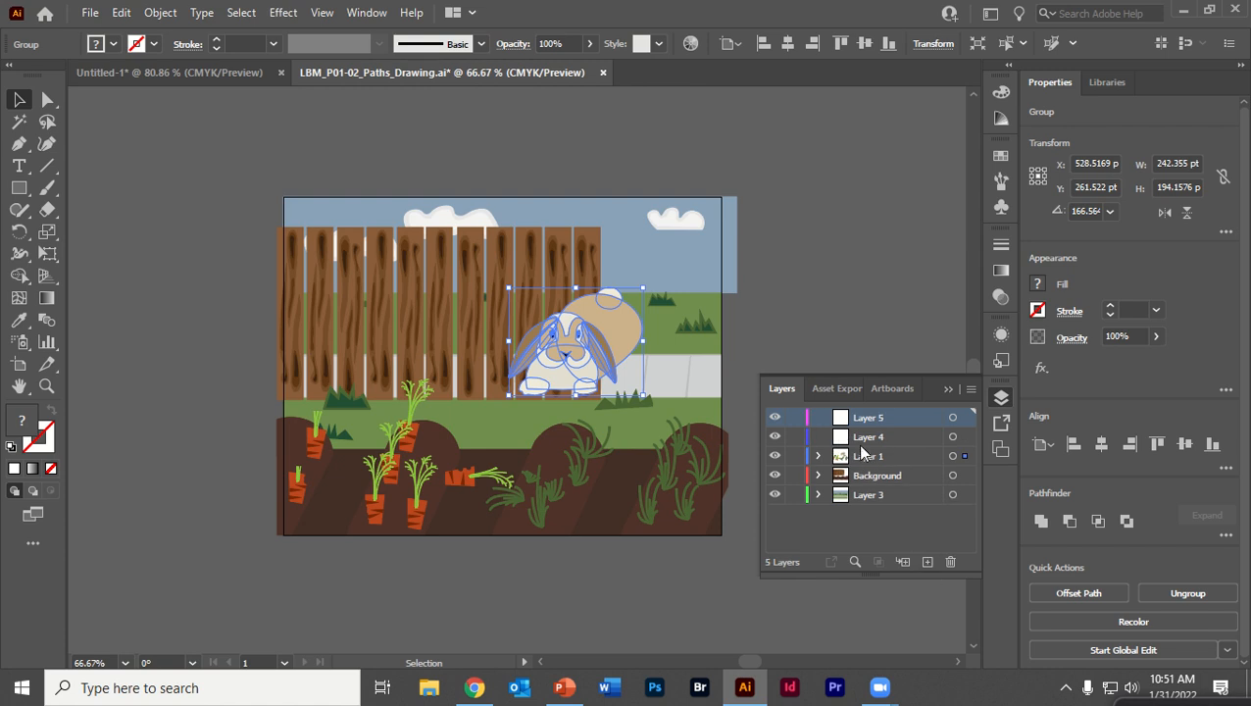